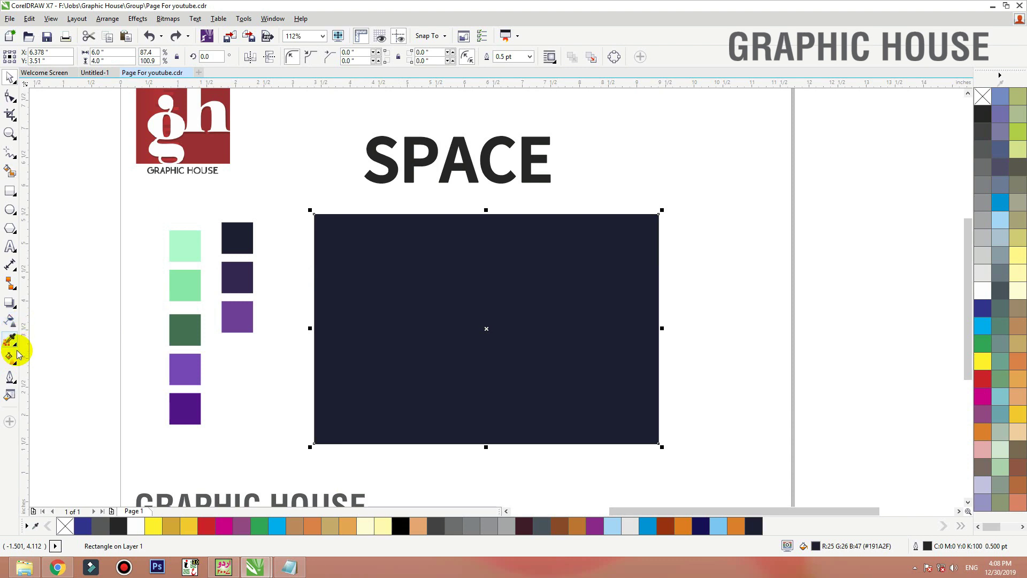
Apply an elliptical fountain fill to the dark rectangle, stretched between its upper and lower edges
click(13, 357)
click(68, 358)
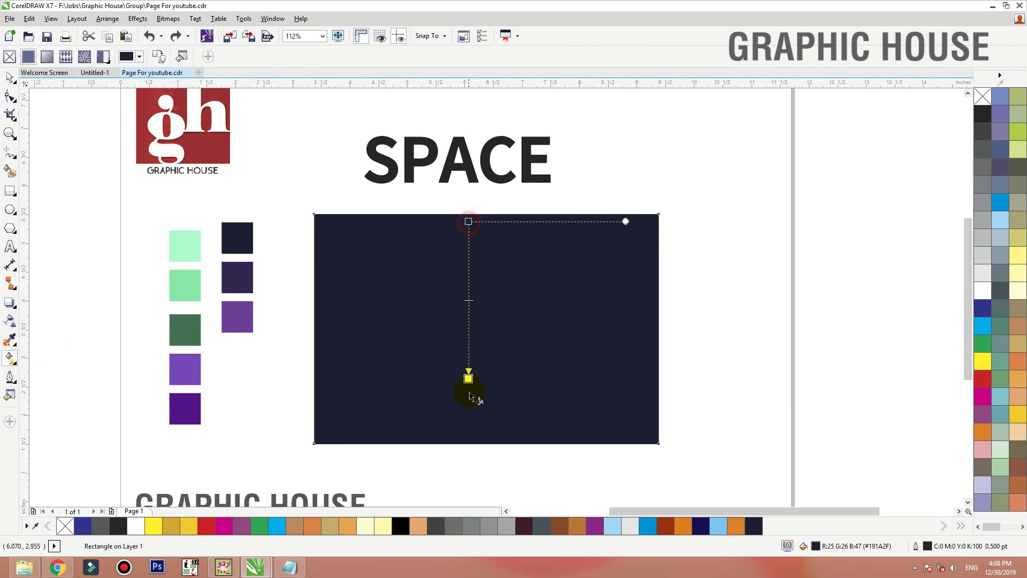
drag(471, 422, 471, 423)
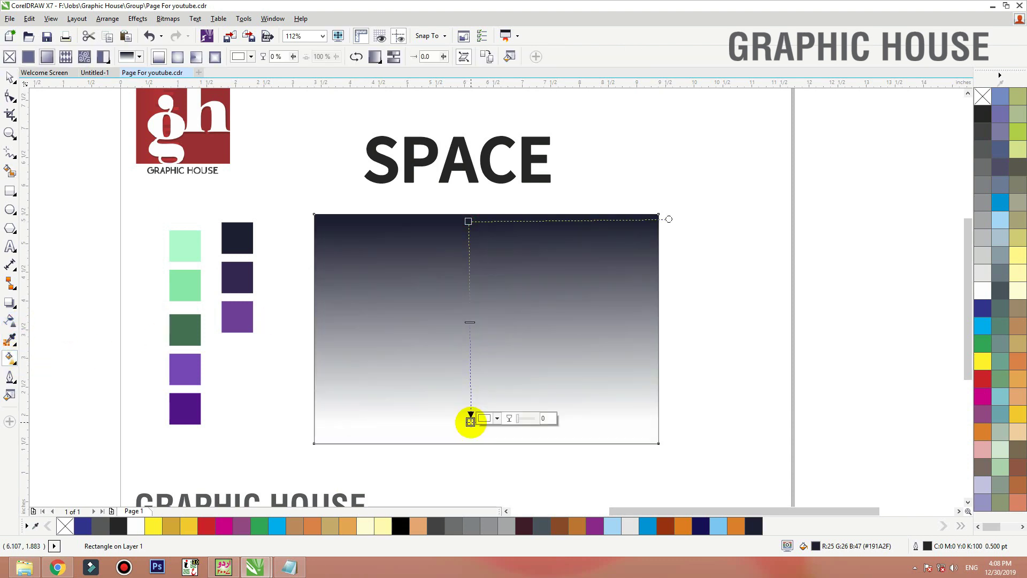
click(177, 56)
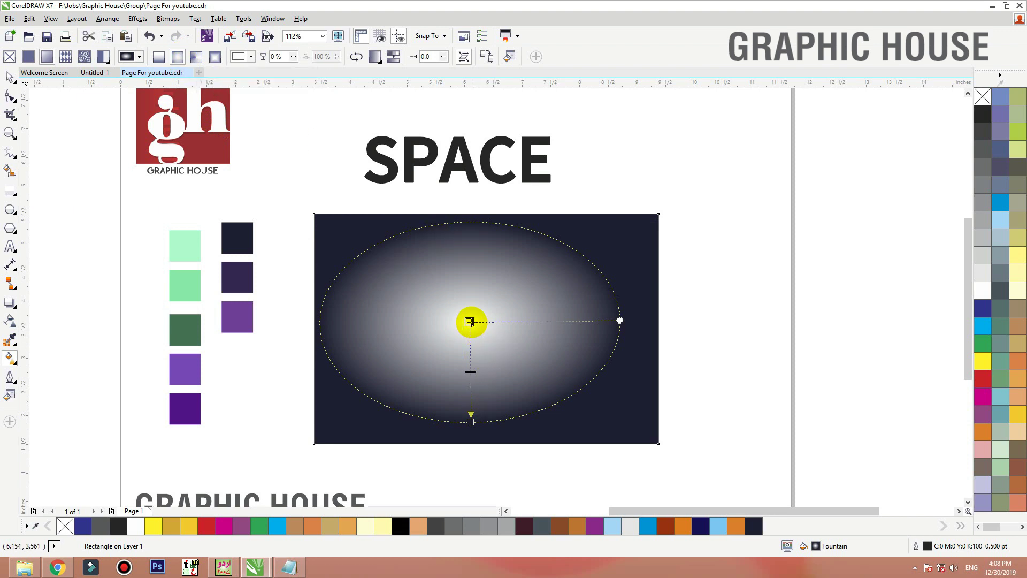
Set the gradient's centre colour to #7C3F9C by sampling the lowest purple swatch of the right-hand palette
click(469, 321)
click(497, 319)
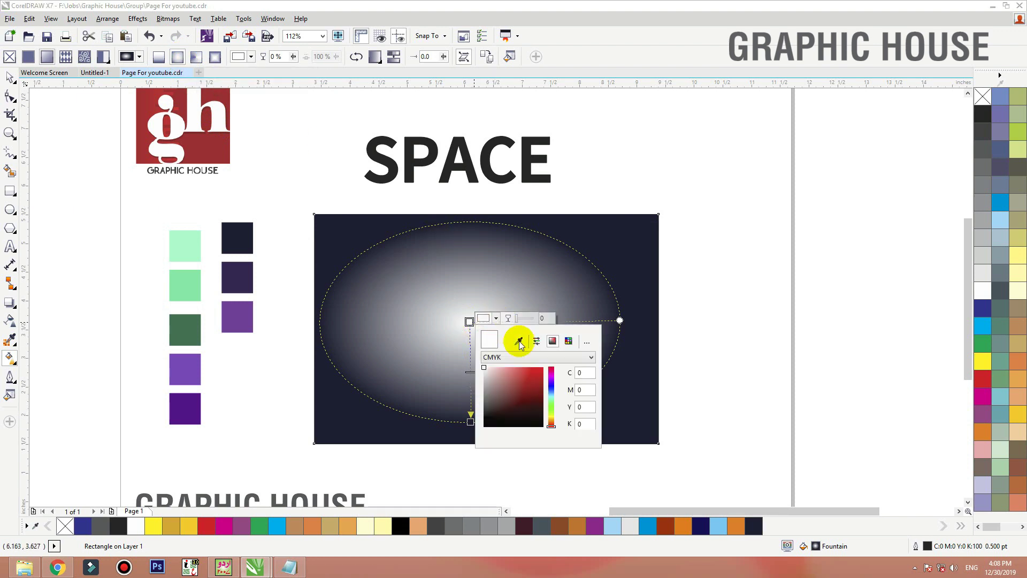
click(518, 340)
click(244, 315)
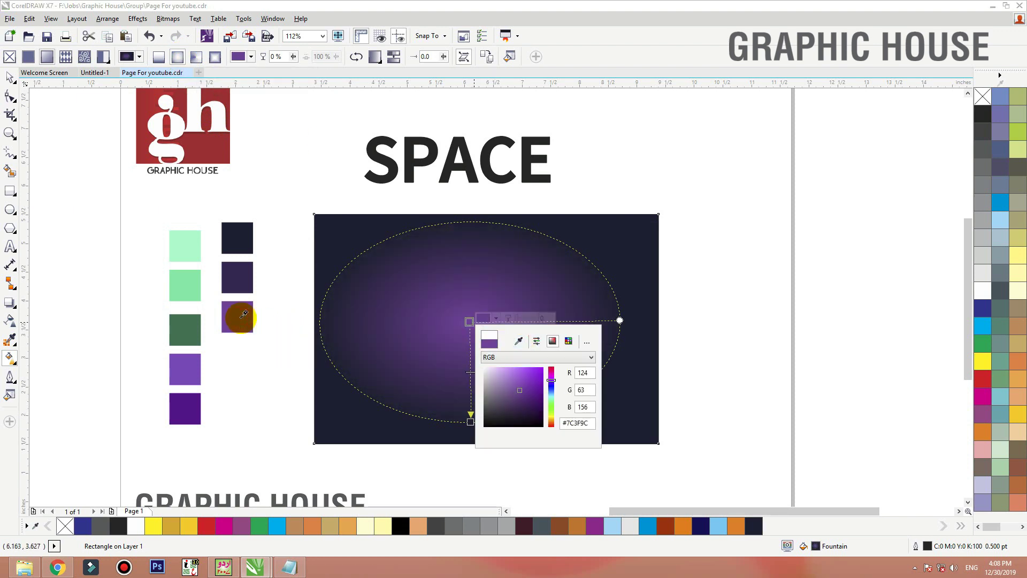
Add an intermediate colour node between the gradient's centre and edge and sample the dark purple swatch #392352 for it
click(471, 374)
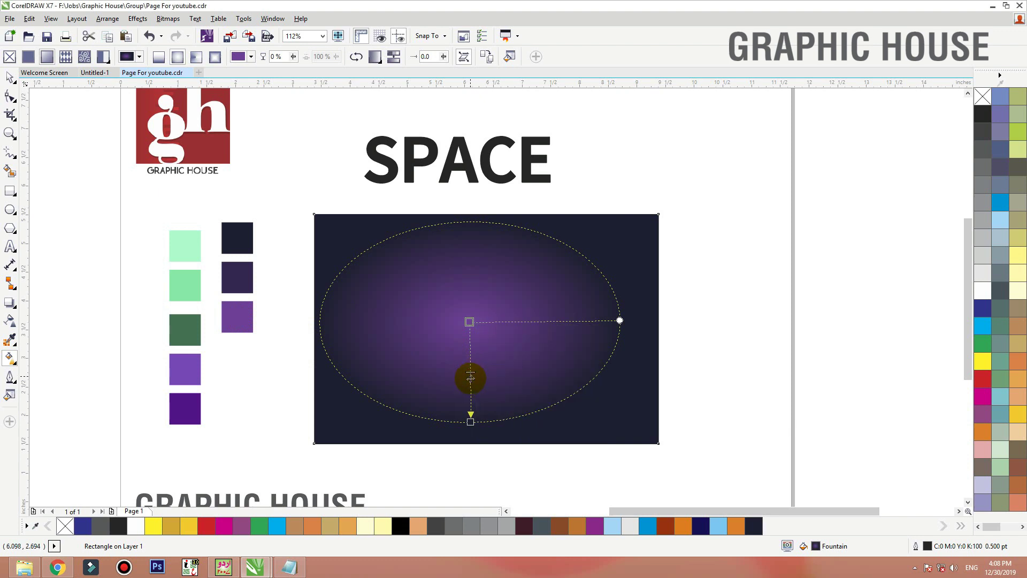
double_click(470, 384)
click(496, 382)
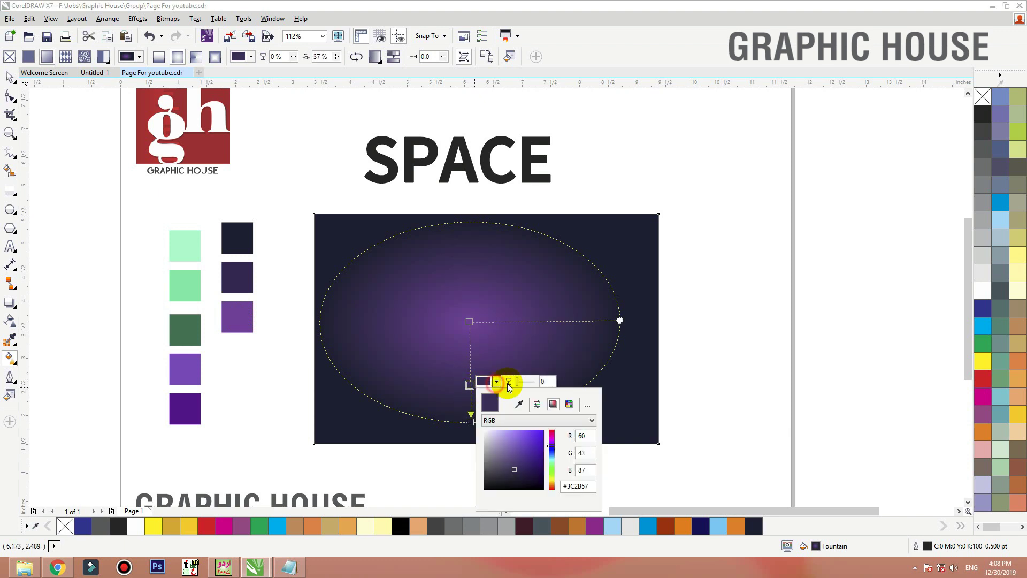
click(243, 276)
Adjust the gradient's centre, middle and end nodes so the ellipse sits centred and nearly fills the rectangle's height
click(471, 422)
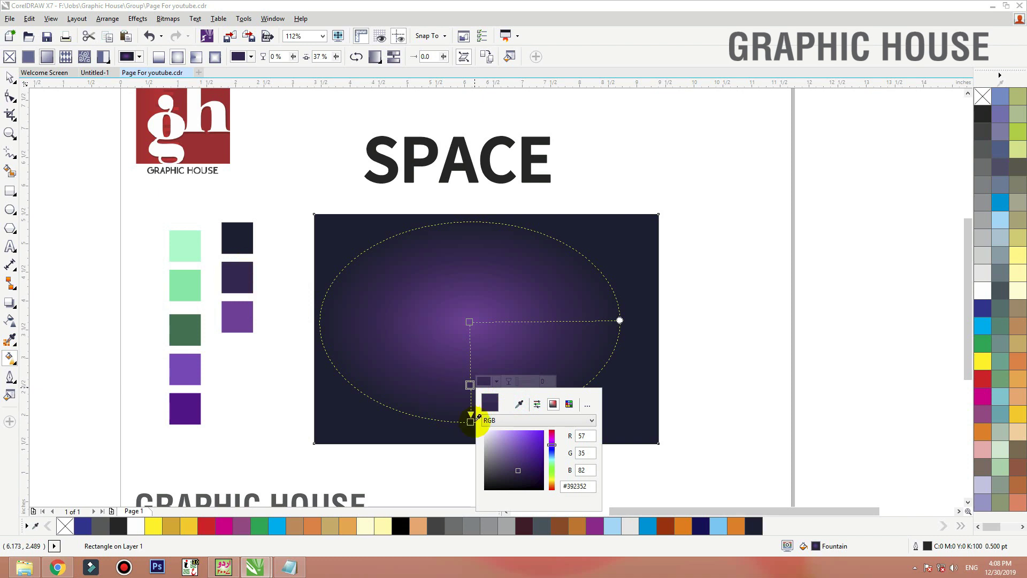
drag(471, 429, 472, 433)
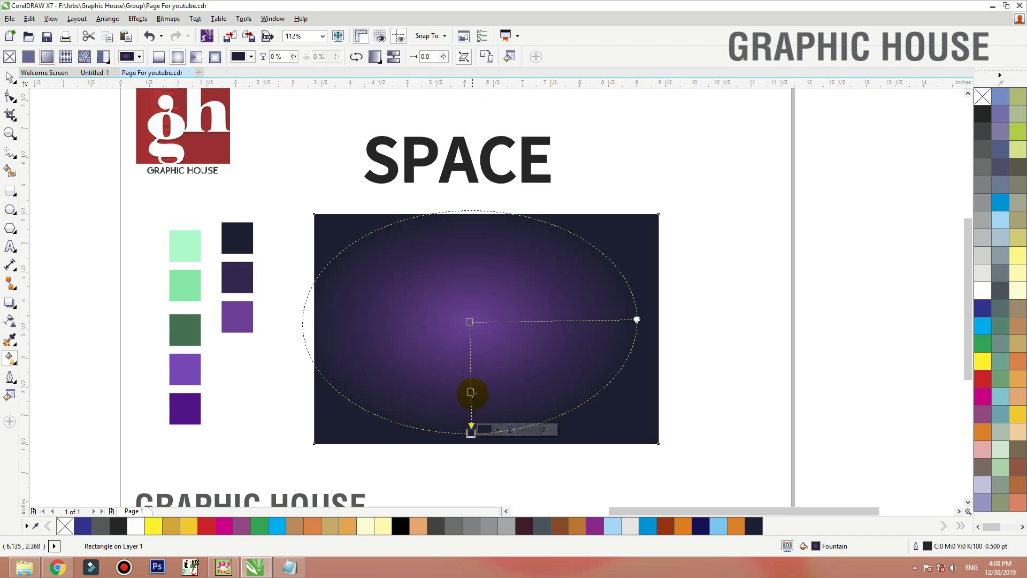
drag(470, 392, 472, 388)
drag(471, 434, 476, 431)
drag(470, 322, 475, 328)
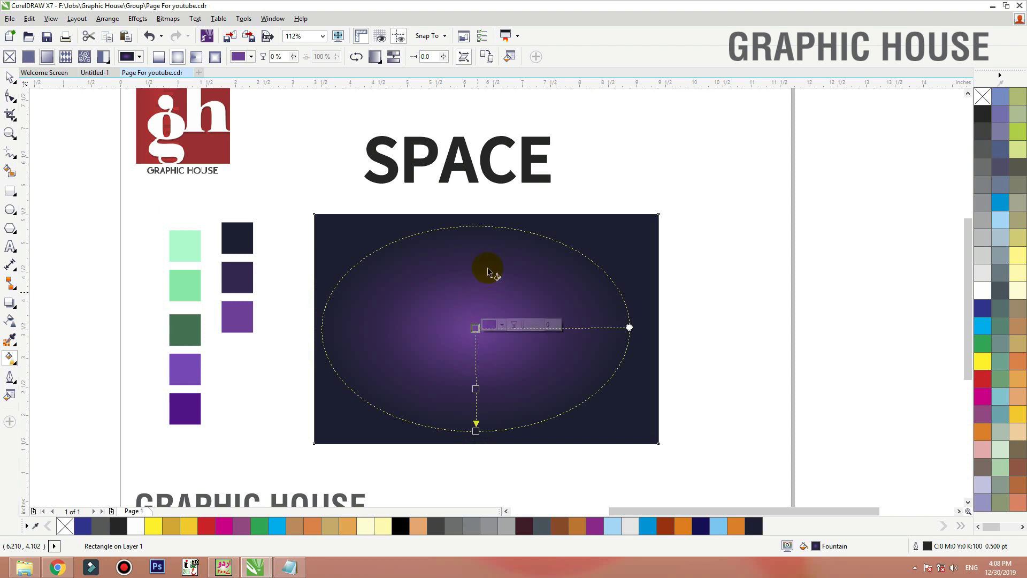
Centre the SPACE text horizontally over the rectangle and place a duplicate of it to the right
key(space)
drag(447, 168, 658, 174)
shift+click(456, 259)
key(c)
click(334, 151)
click(462, 182)
right_click(663, 174)
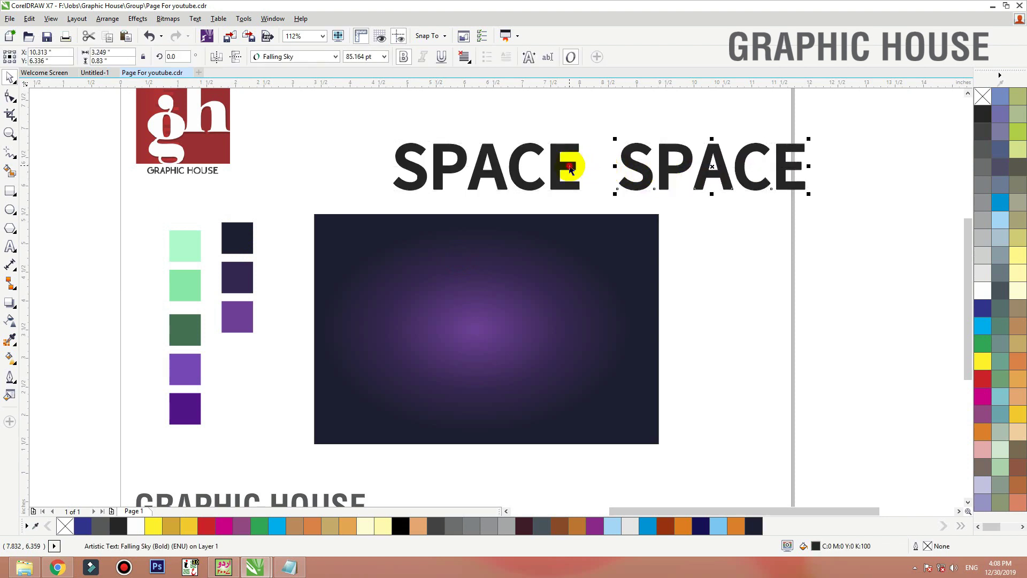
Extrude the original SPACE text toward the lower left with a depth of 8
drag(587, 146, 275, 232)
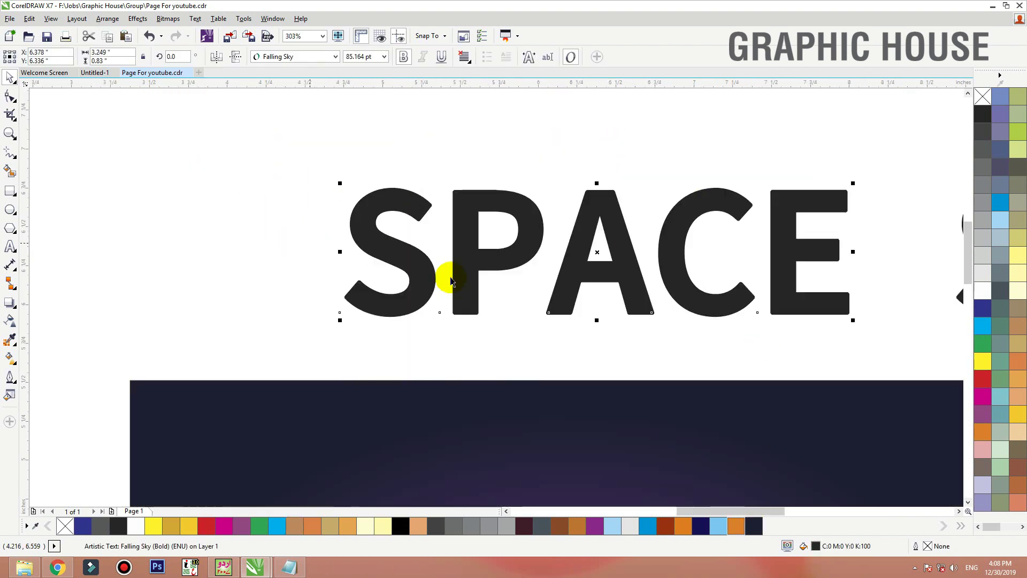
click(10, 304)
click(48, 382)
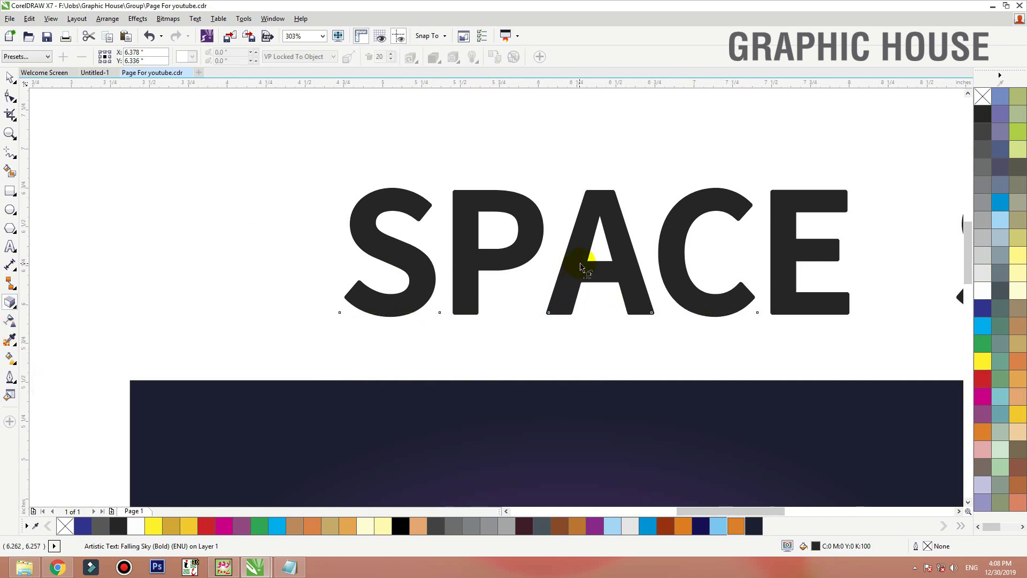
drag(575, 266, 596, 259)
click(567, 275)
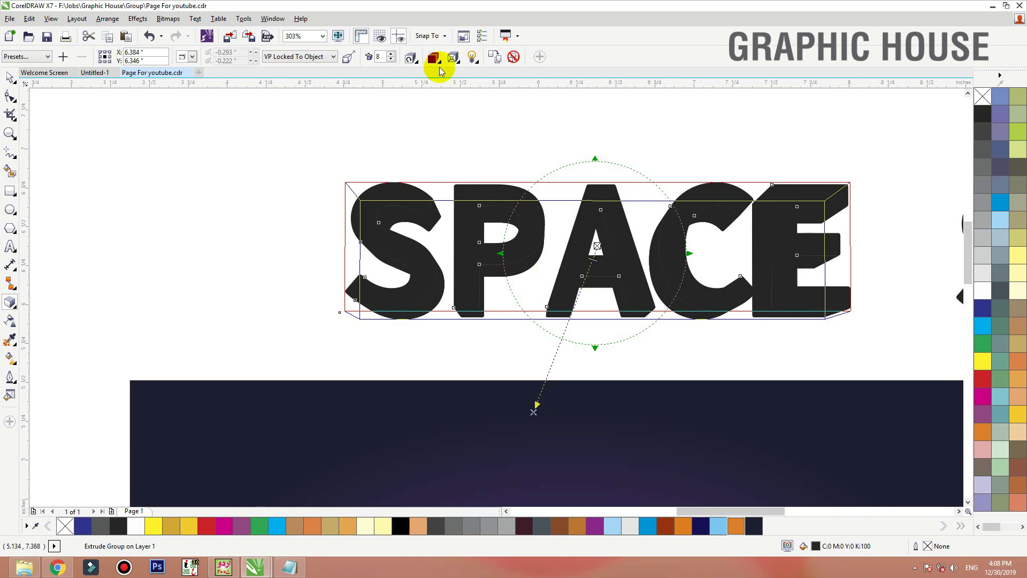
click(453, 58)
click(454, 83)
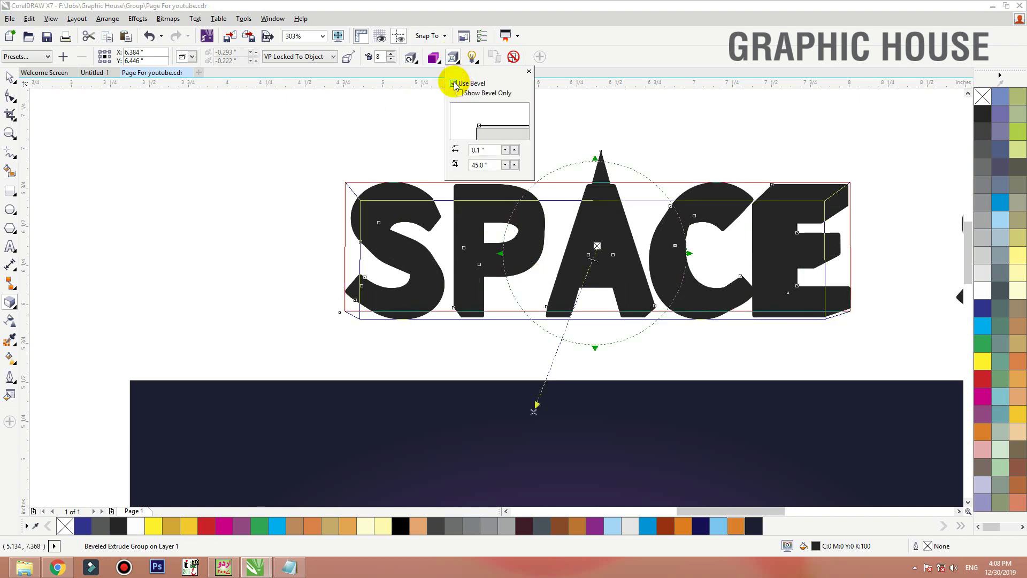
click(455, 83)
Give the extrusion a solid green colour (C:100 M:0 Y:100 K:0) and reduce its depth to 3
click(433, 58)
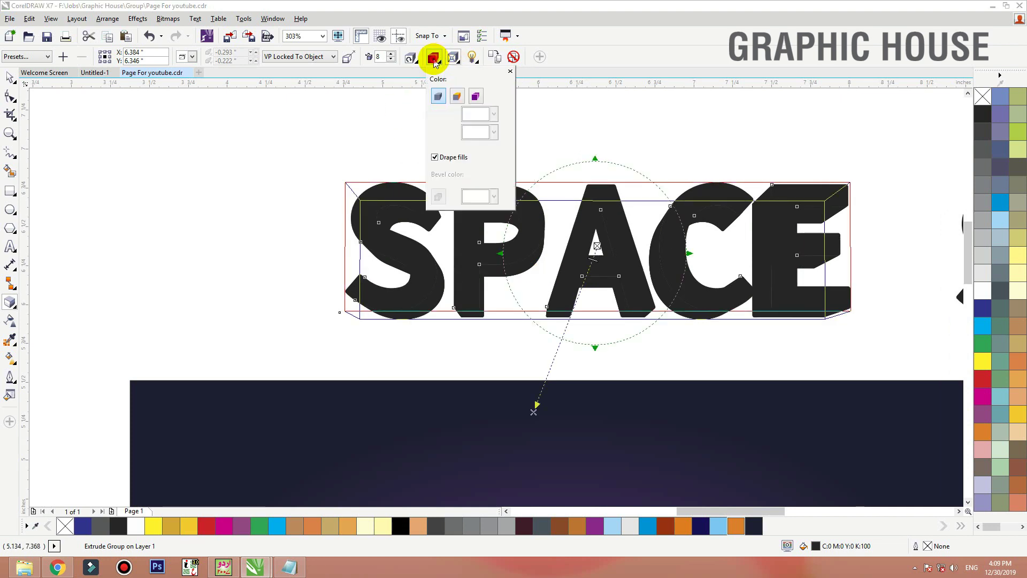
click(457, 96)
click(478, 112)
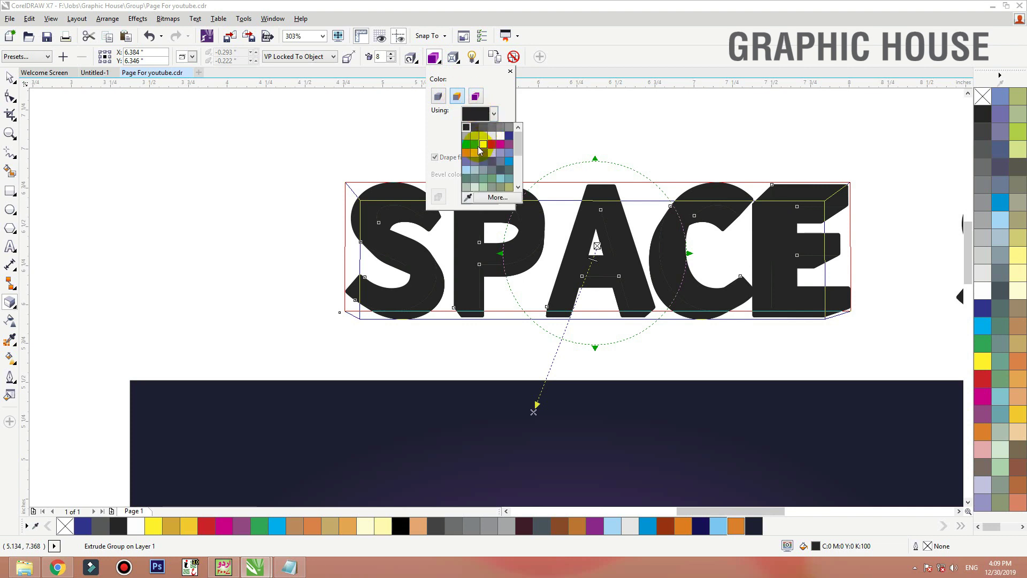
click(477, 145)
click(523, 221)
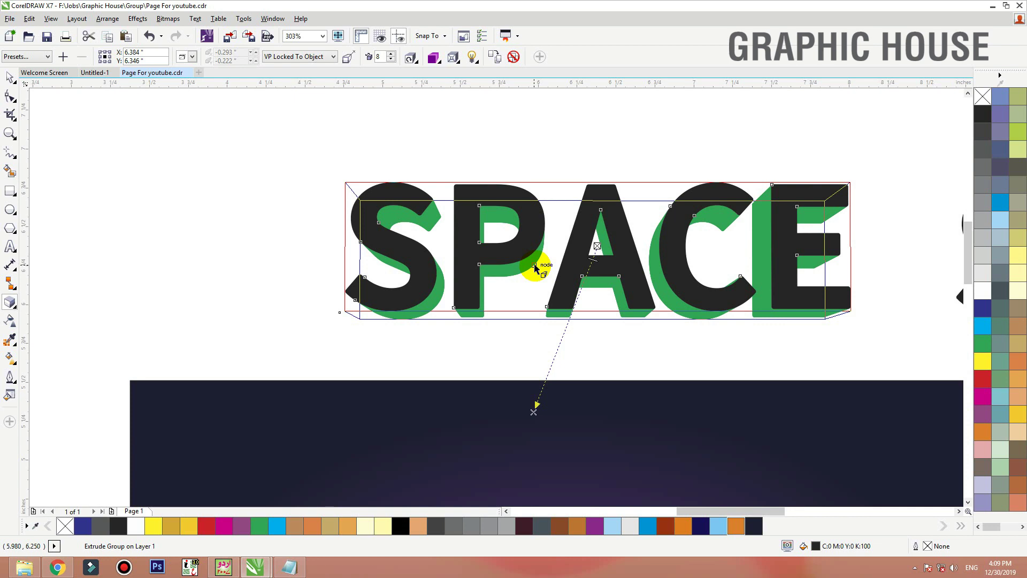
click(601, 269)
drag(598, 270, 597, 247)
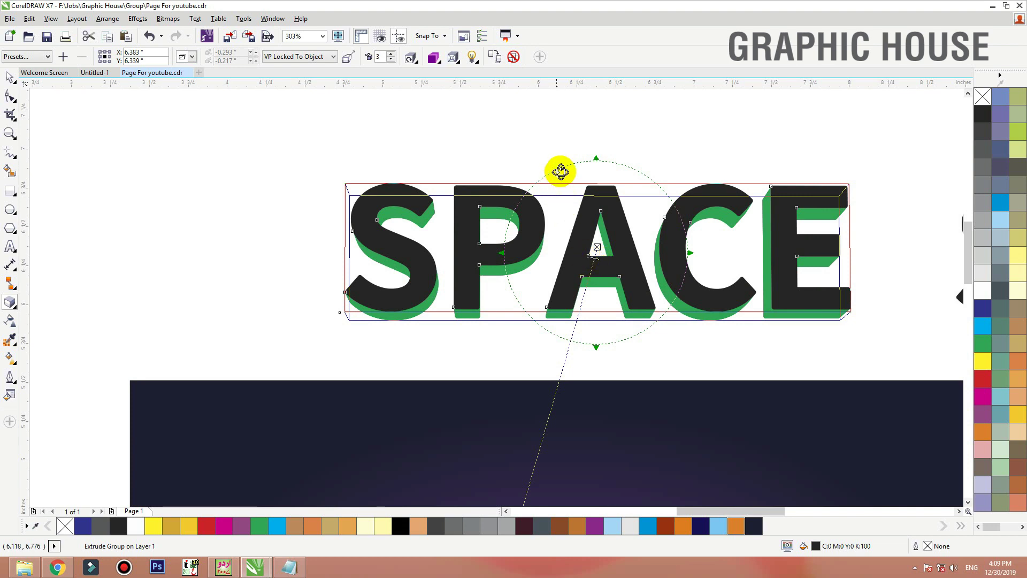
key(space)
click(562, 148)
click(538, 217)
drag(539, 178, 539, 177)
key(ctrl+z)
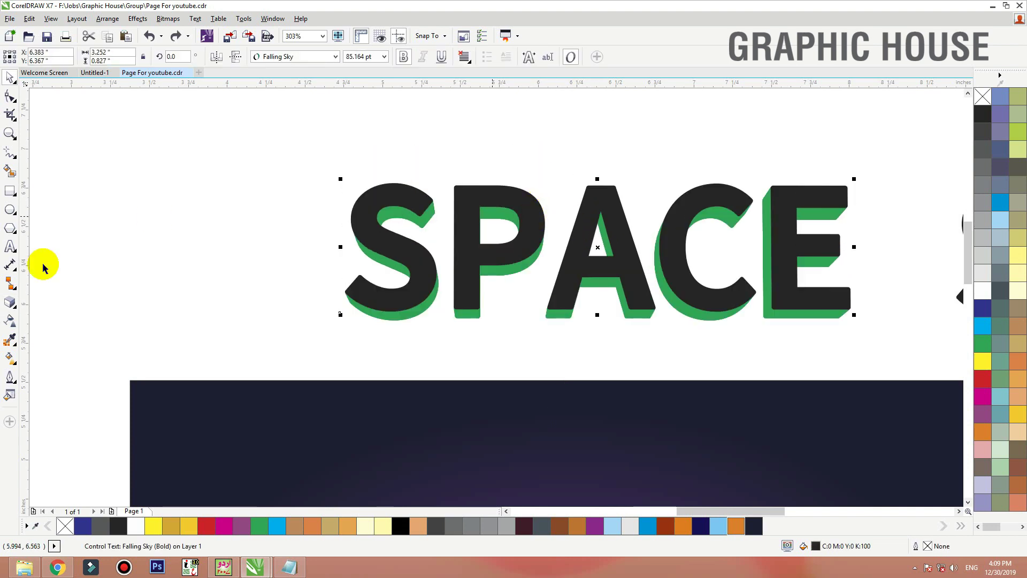
click(15, 306)
click(47, 384)
click(14, 323)
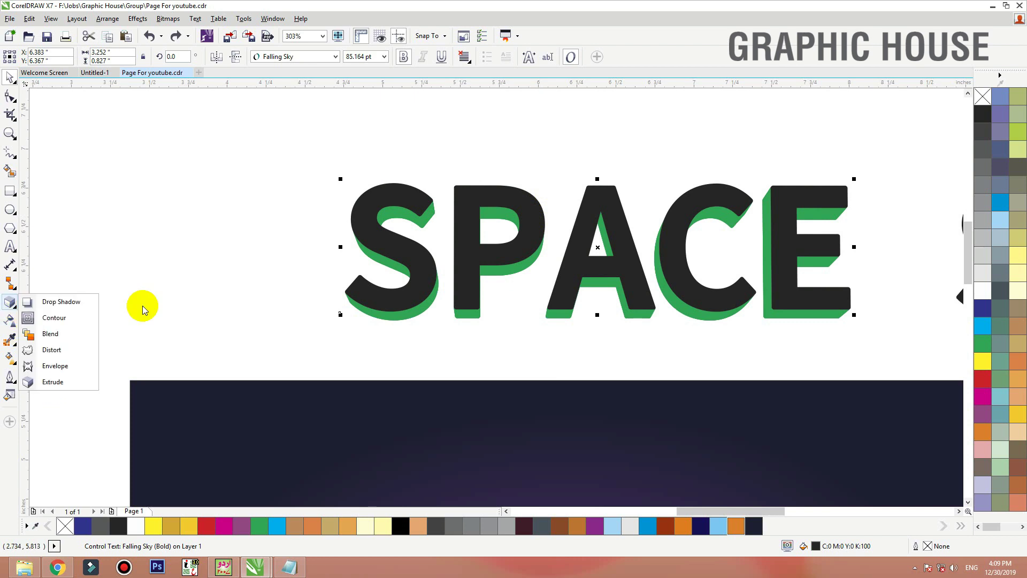
click(492, 262)
drag(478, 252, 488, 259)
key(ctrl+z)
scroll(466, 260, down, 3)
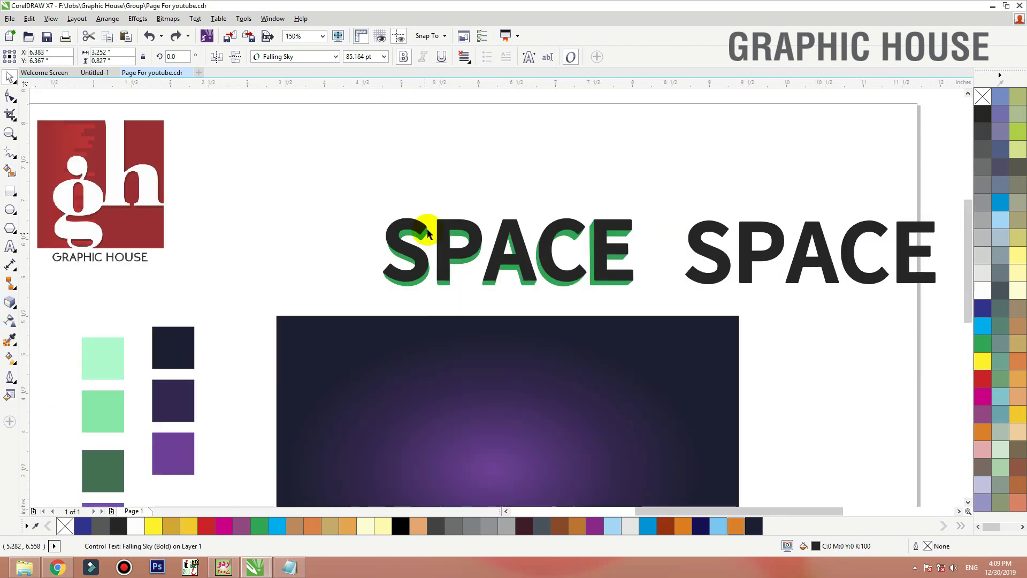
scroll(507, 280, up, 1)
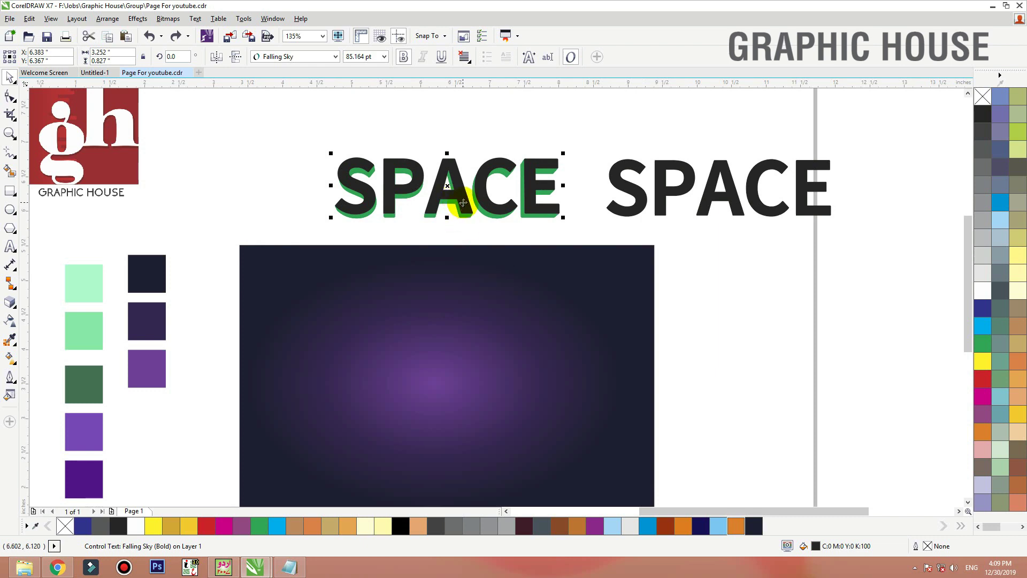
drag(462, 202, 402, 342)
key(ctrl+z)
click(475, 131)
key(ctrl+z)
Break the extrude group apart into the front lettering and the green extrusion
click(9, 306)
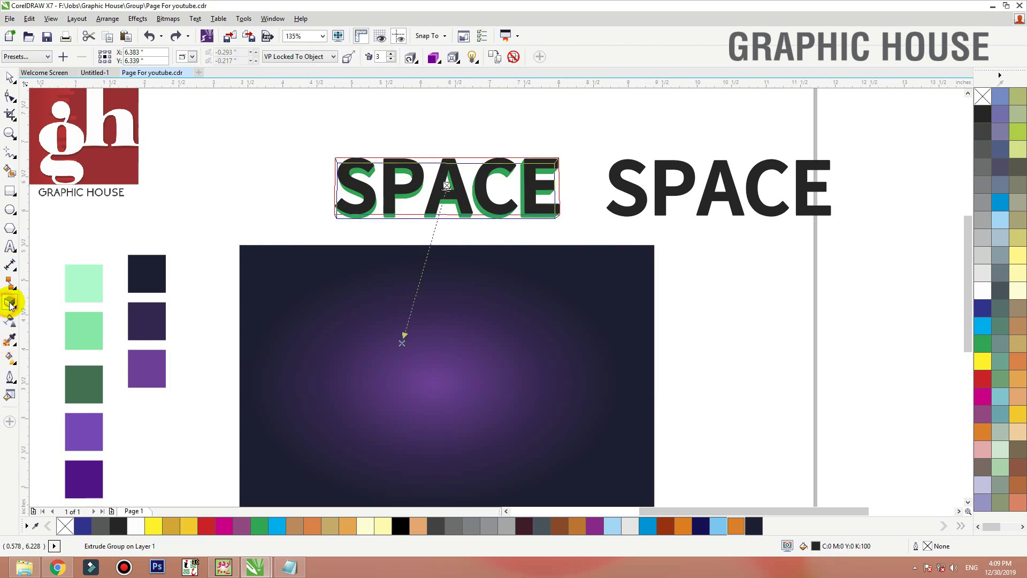
key(ctrl+k)
key(space)
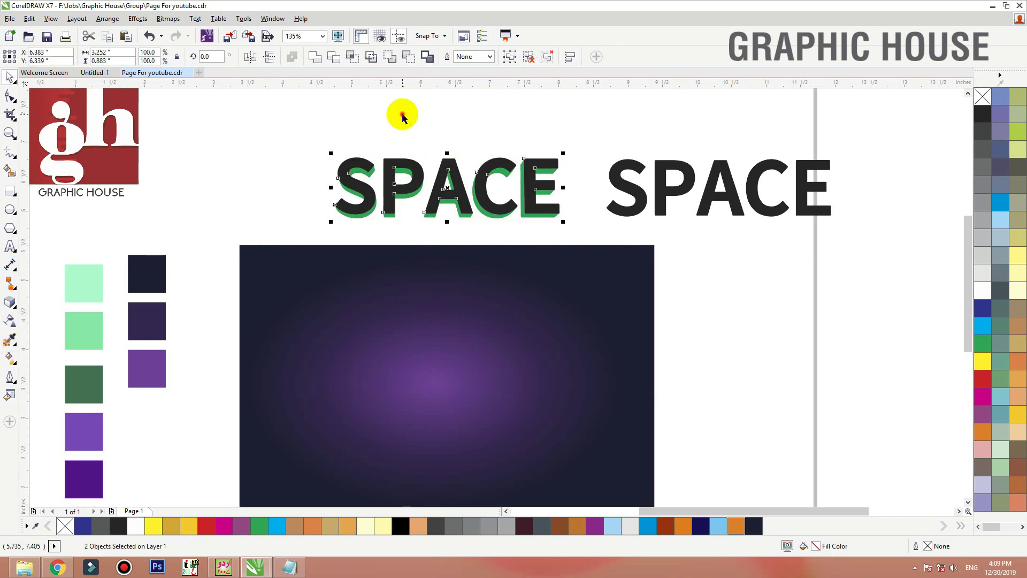
click(402, 114)
drag(383, 180, 360, 133)
key(ctrl+z)
click(390, 222)
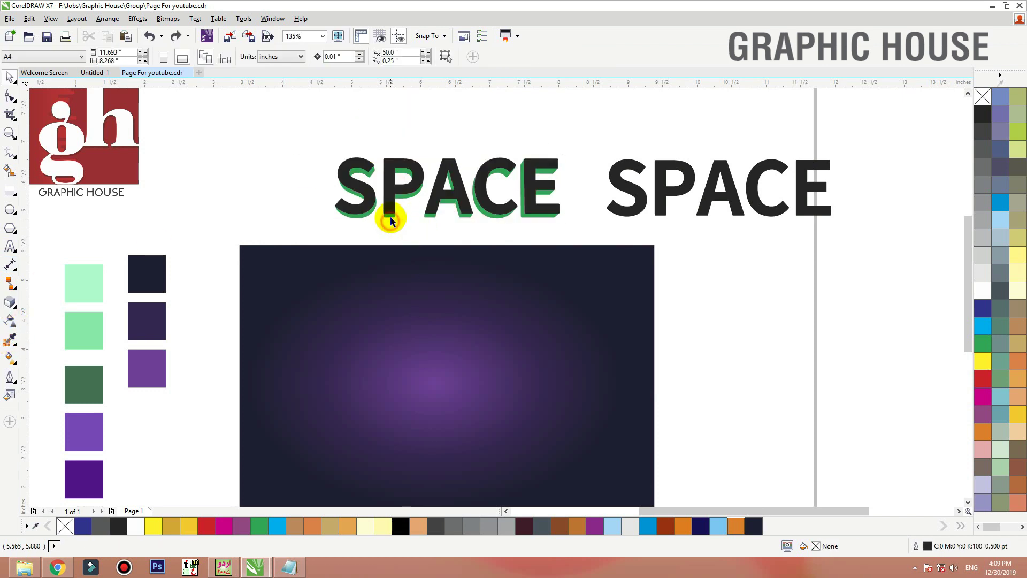
drag(390, 215, 364, 231)
key(ctrl+z)
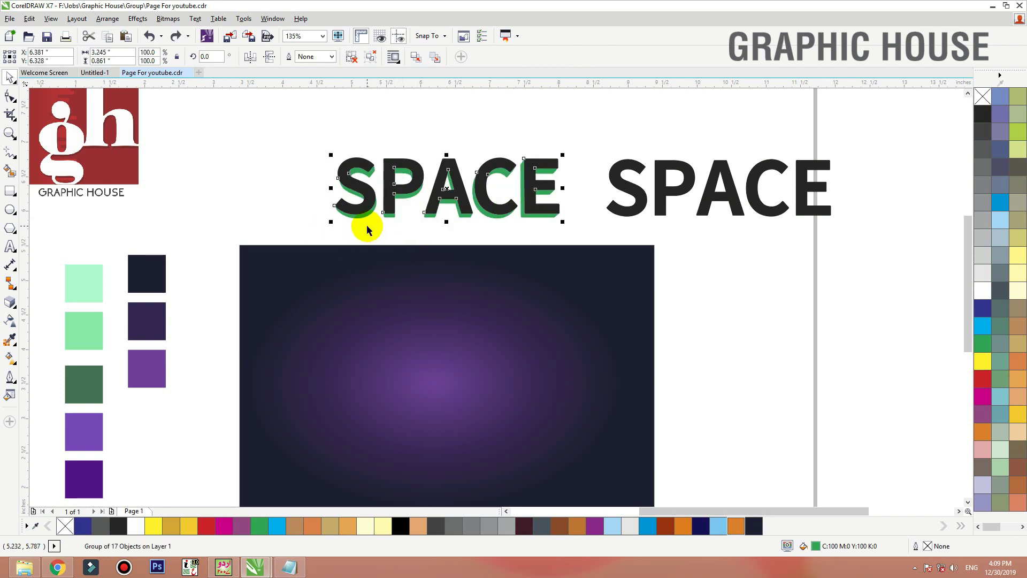
Group the SPACE lettering with its green extrusion and centre it on the gradient rectangle
drag(287, 114, 596, 249)
drag(537, 214, 539, 406)
click(529, 328)
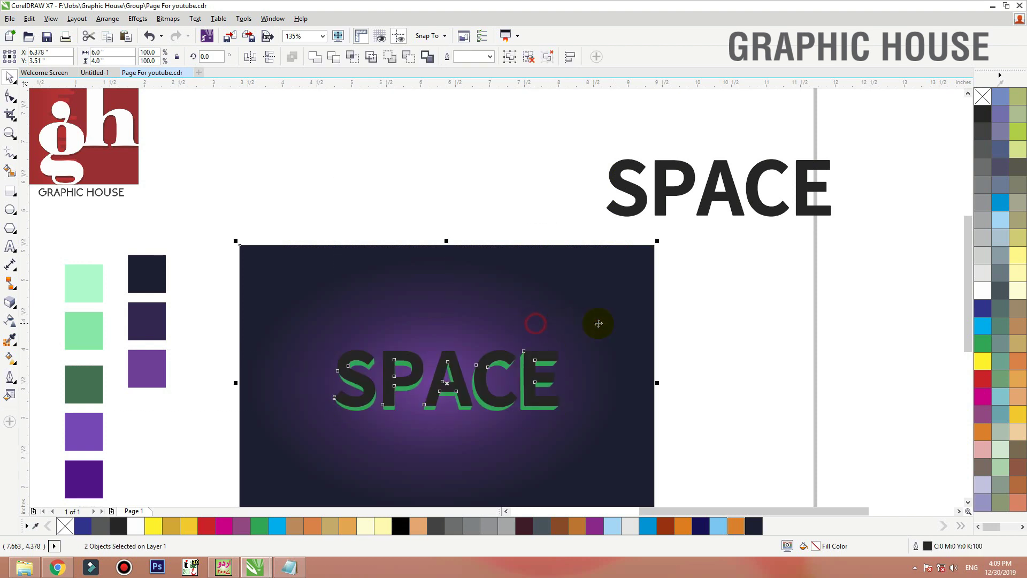
click(746, 324)
Fill the front SPACE lettering on the rectangle with white
drag(699, 281, 150, 469)
click(465, 300)
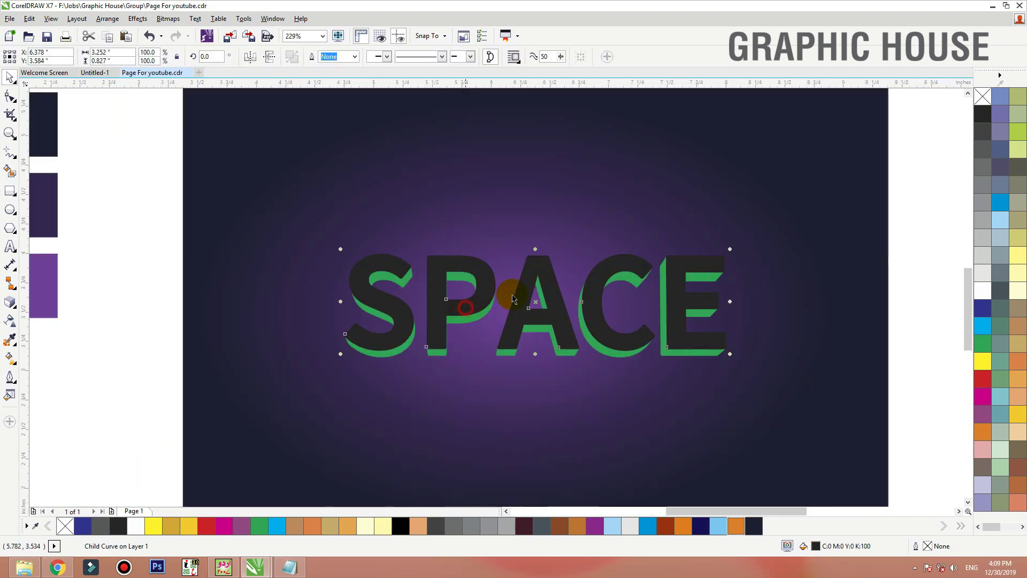
click(982, 291)
Ungroup the white SPACE lettering from its green extrusion
key(F3)
click(780, 246)
key(F2)
drag(797, 173, 249, 363)
click(356, 315)
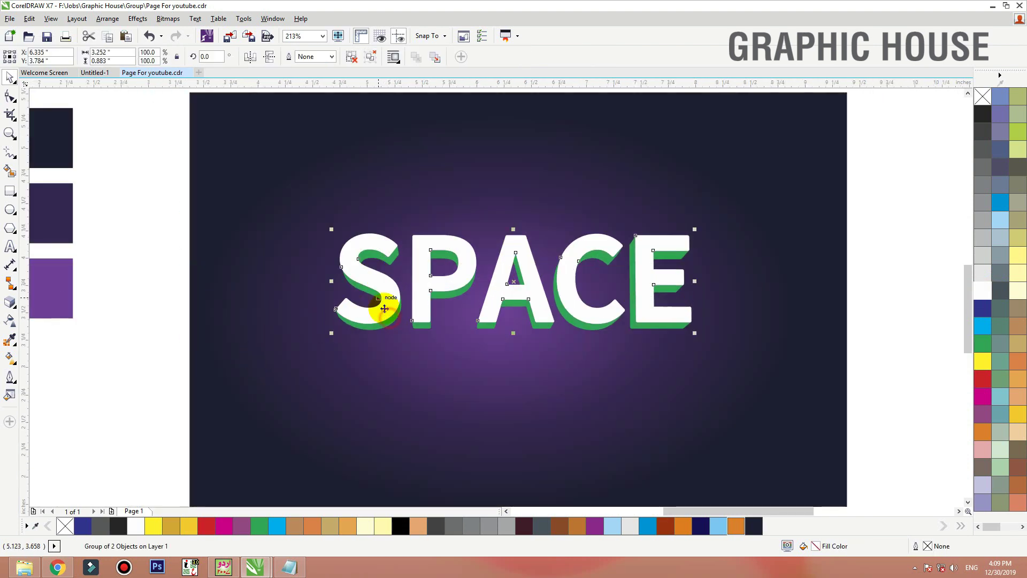
click(355, 57)
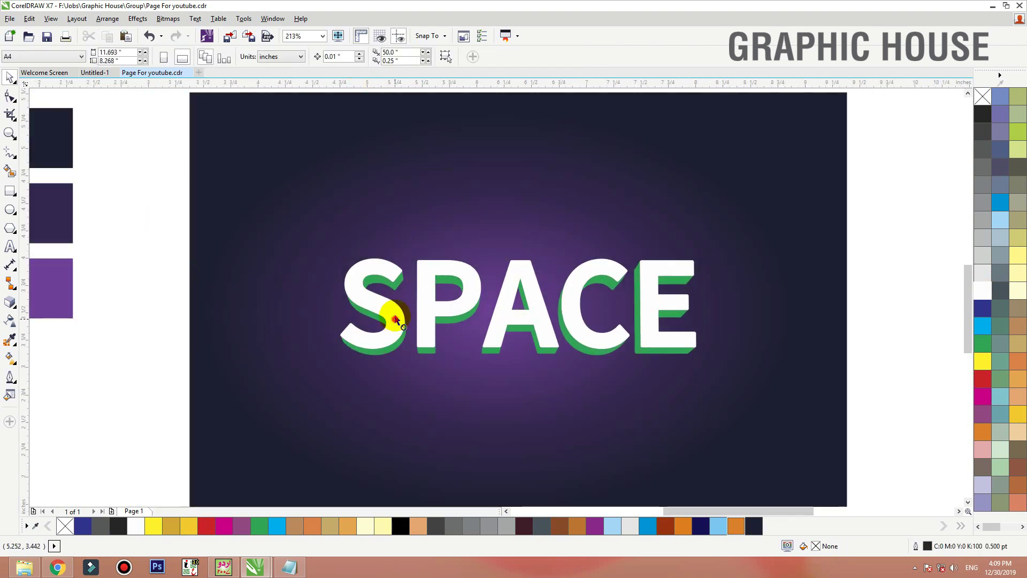
Duplicate the white SPACE lettering directly above the original and give the duplicate a one-step outside contour of about 0.1 inch
drag(390, 319, 394, 214)
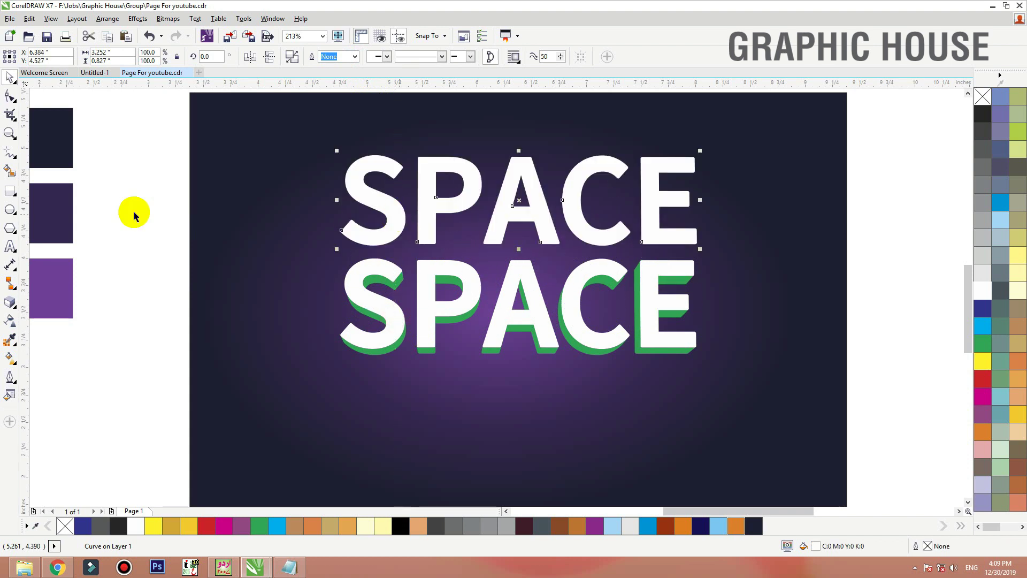
click(15, 310)
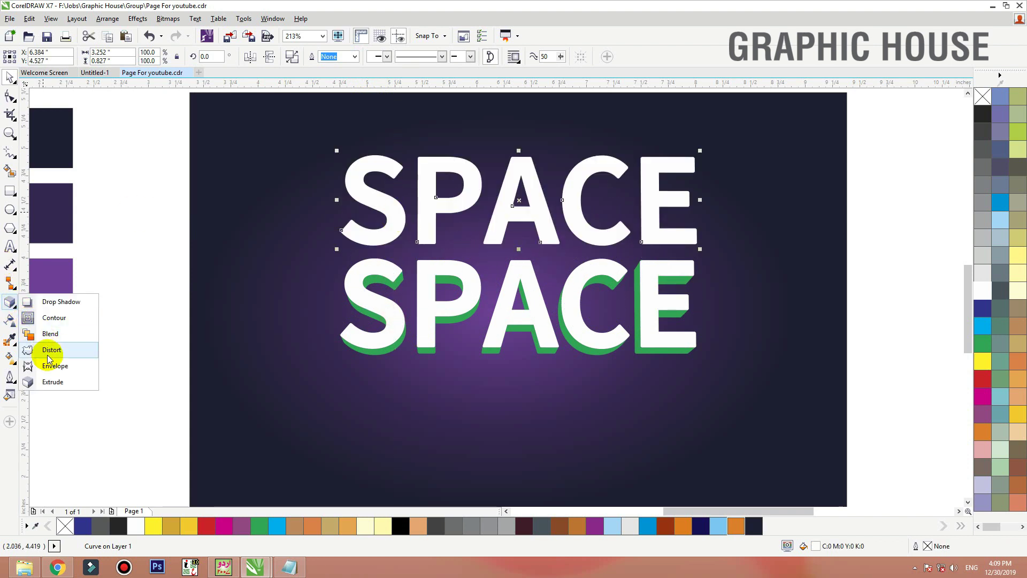
click(53, 318)
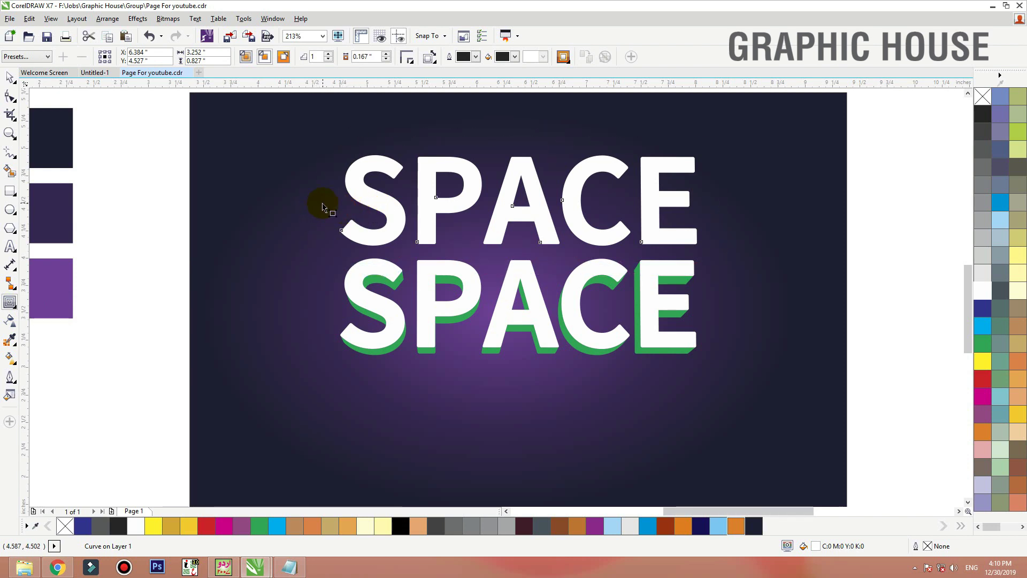
drag(323, 207, 332, 199)
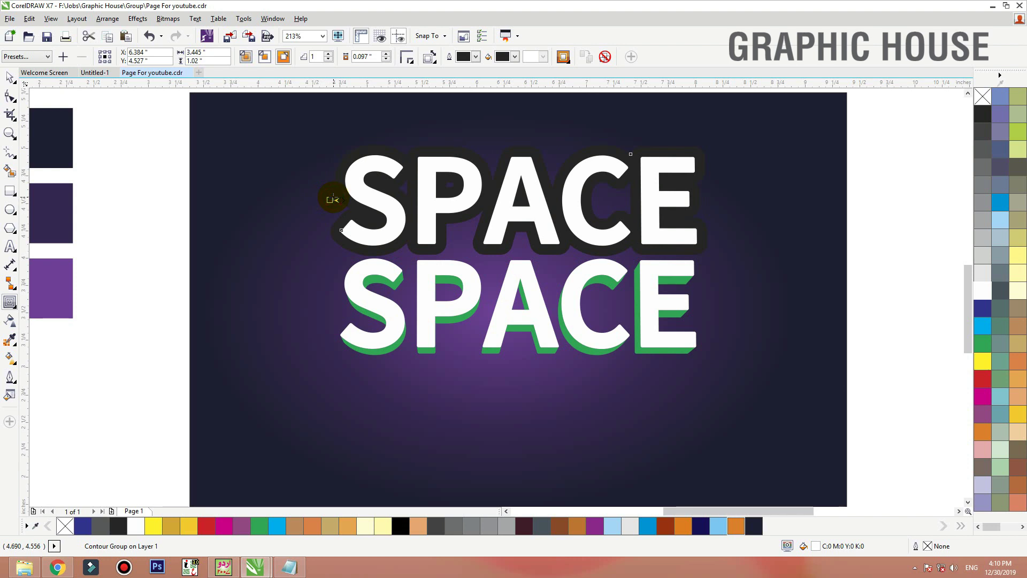
Adjust the outside contour of the upper SPACE lettering to an offset of 0.083 inch
drag(336, 201, 332, 199)
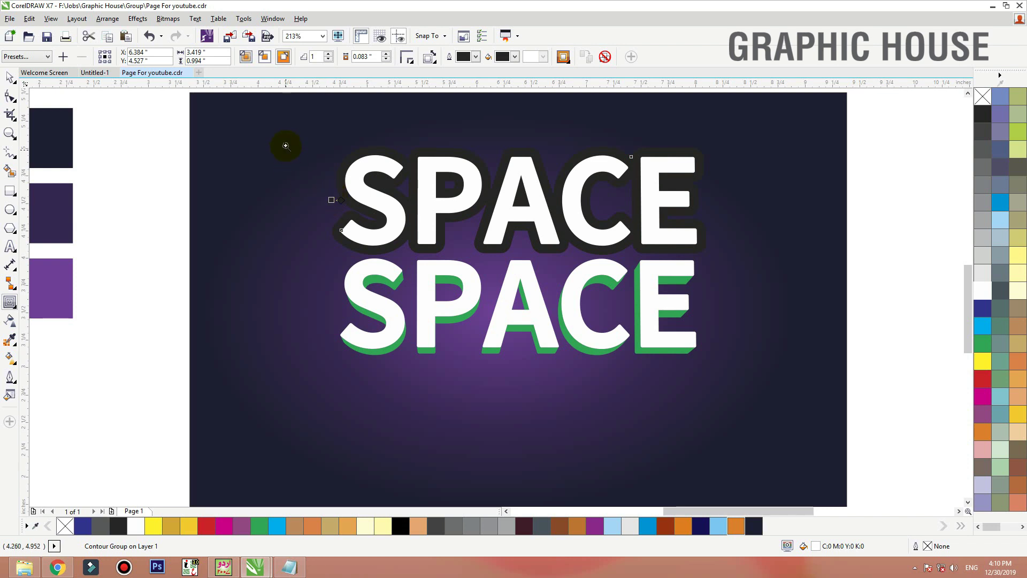
drag(286, 145, 562, 295)
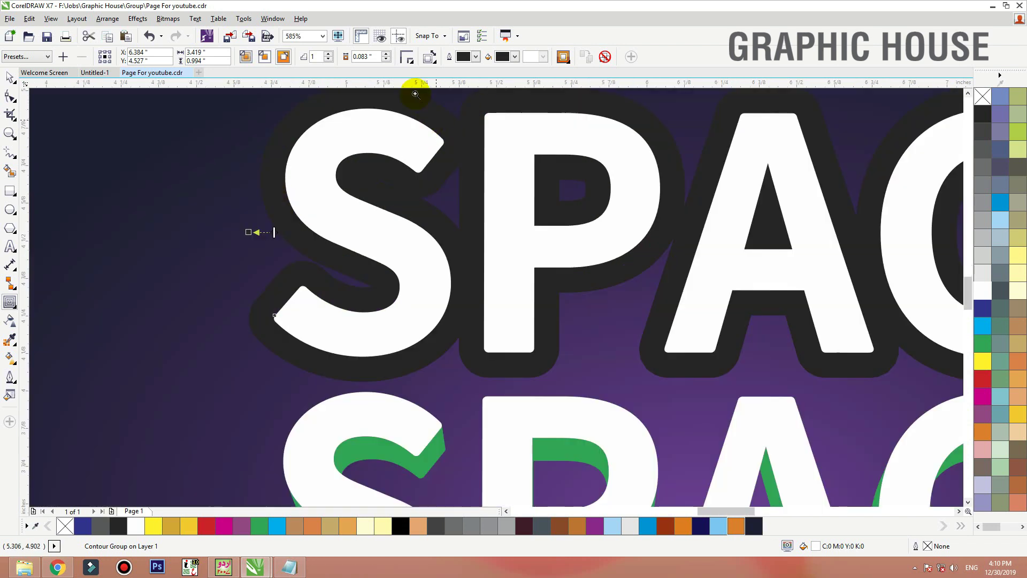
click(387, 60)
scroll(398, 234, down, 2)
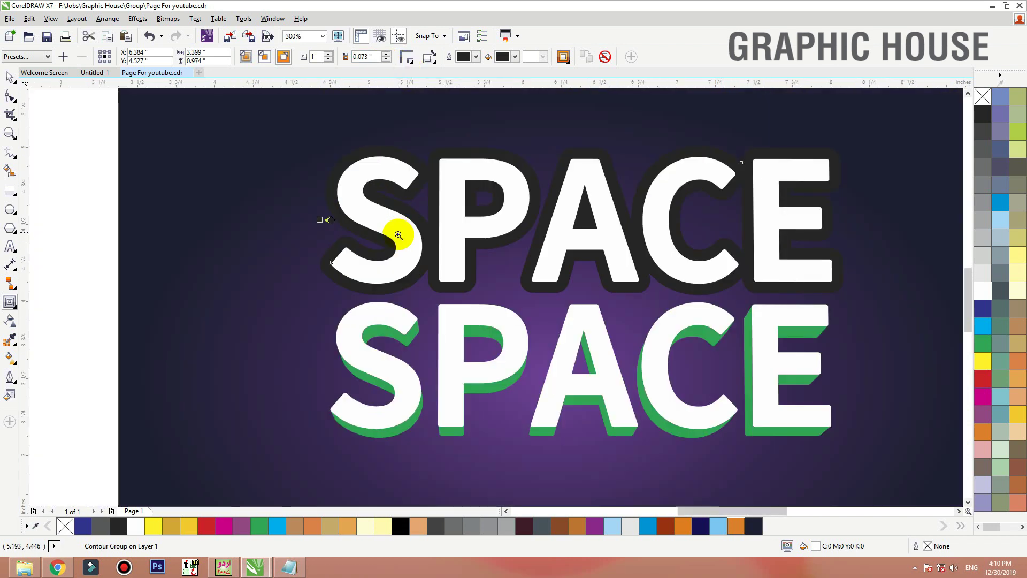
click(386, 54)
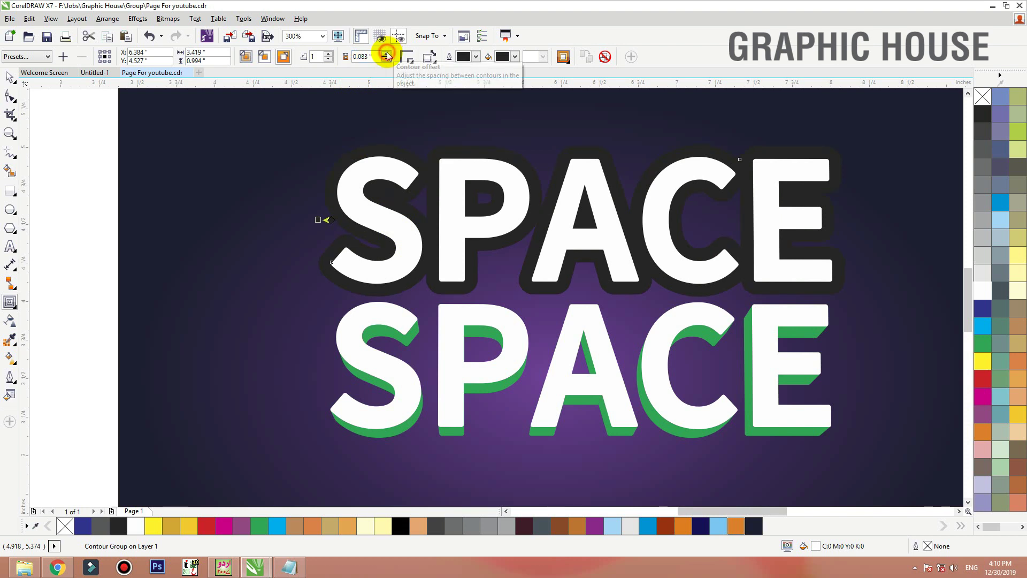
scroll(389, 236, down, 2)
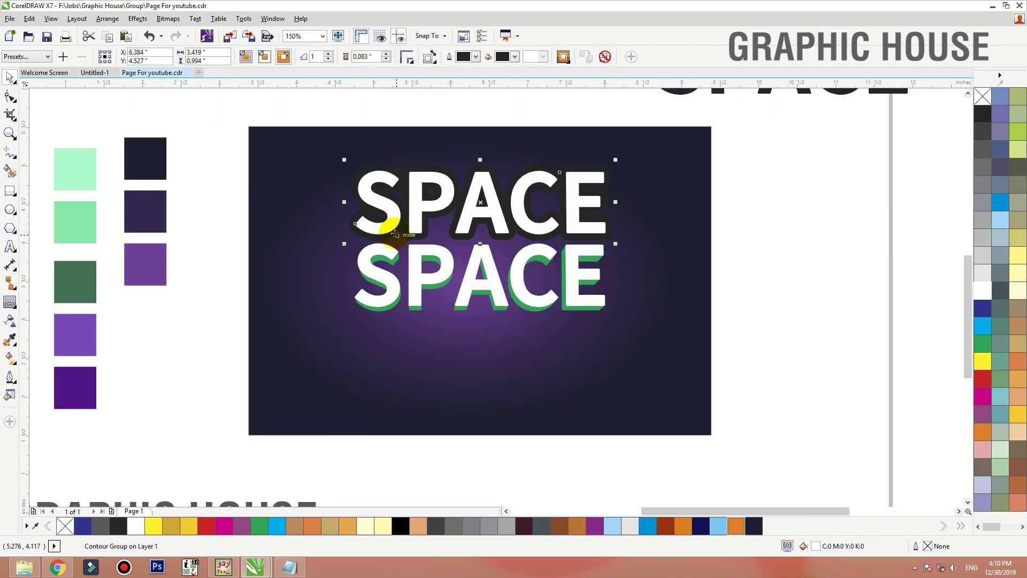
Break the contour apart from the upper white SPACE lettering and delete that lettering
drag(397, 216, 400, 187)
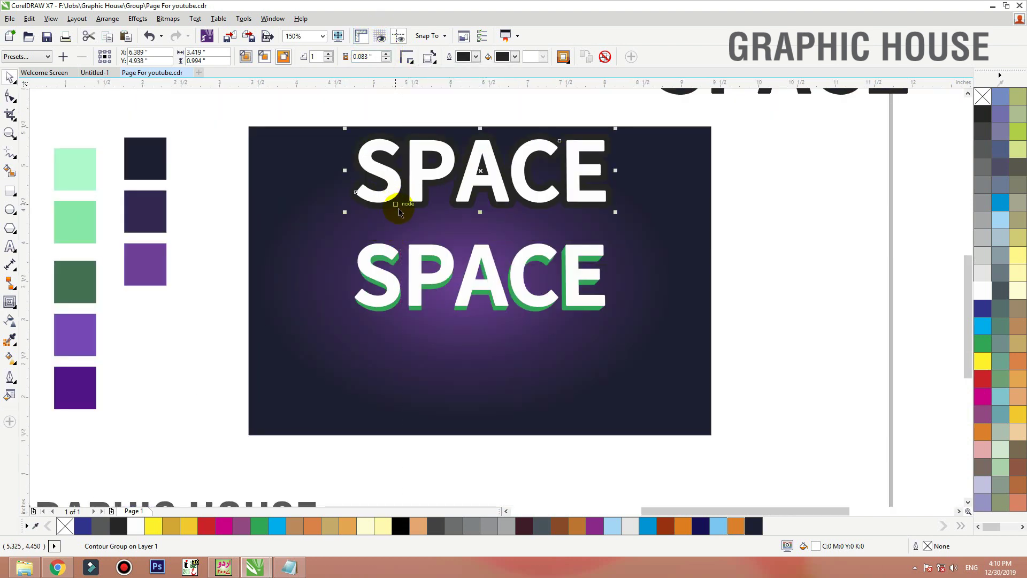
key(ctrl+z)
key(ctrl+k)
click(794, 236)
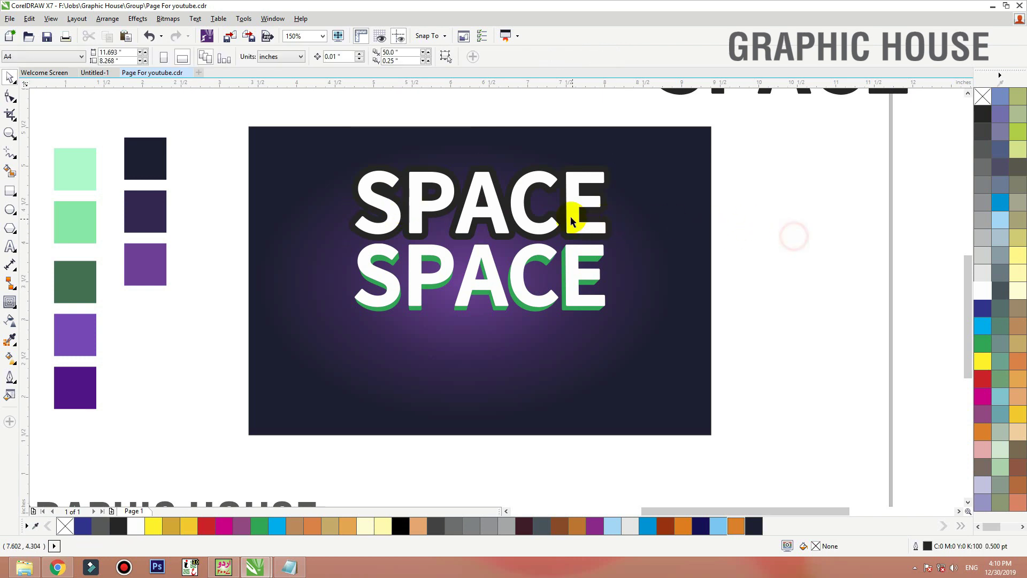
drag(571, 216, 573, 166)
key(Delete)
Fill the remaining contour shape with pale yellow (C:0 M:0 Y:40 K:0)
click(572, 203)
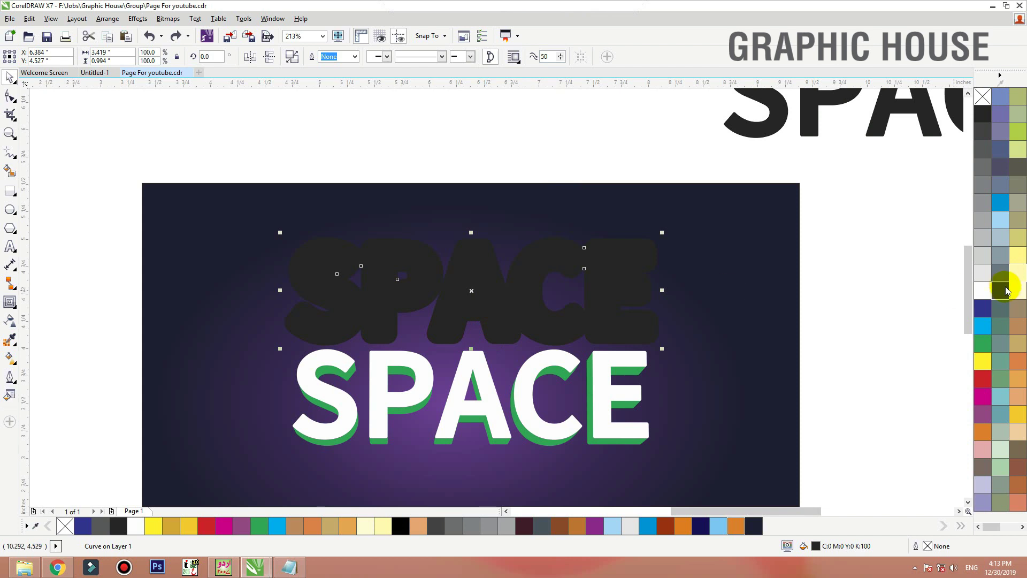
click(1017, 274)
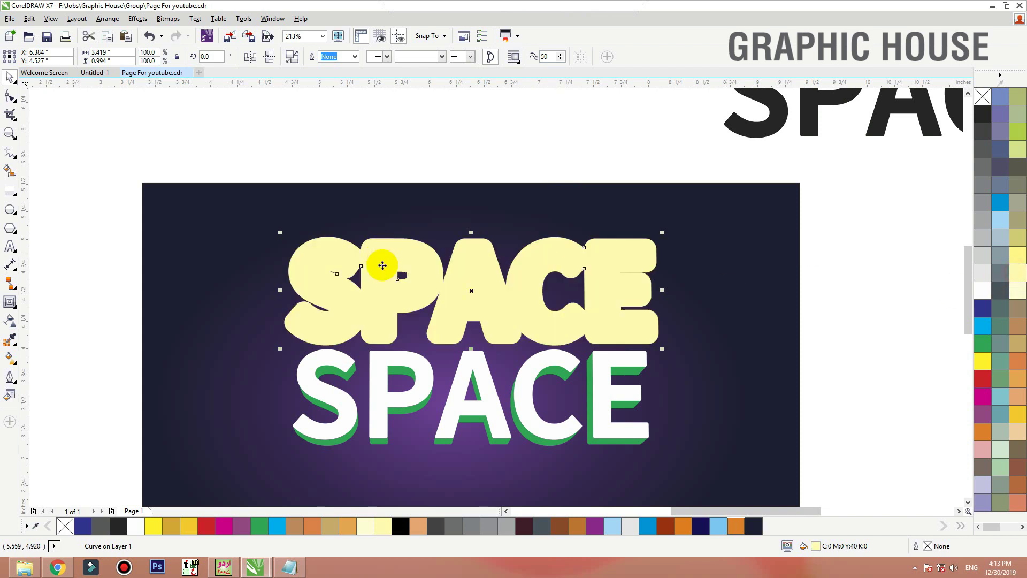
Delete the nodes of the inner holes in and between the S and P of the pale yellow shape
click(12, 99)
click(14, 101)
click(37, 102)
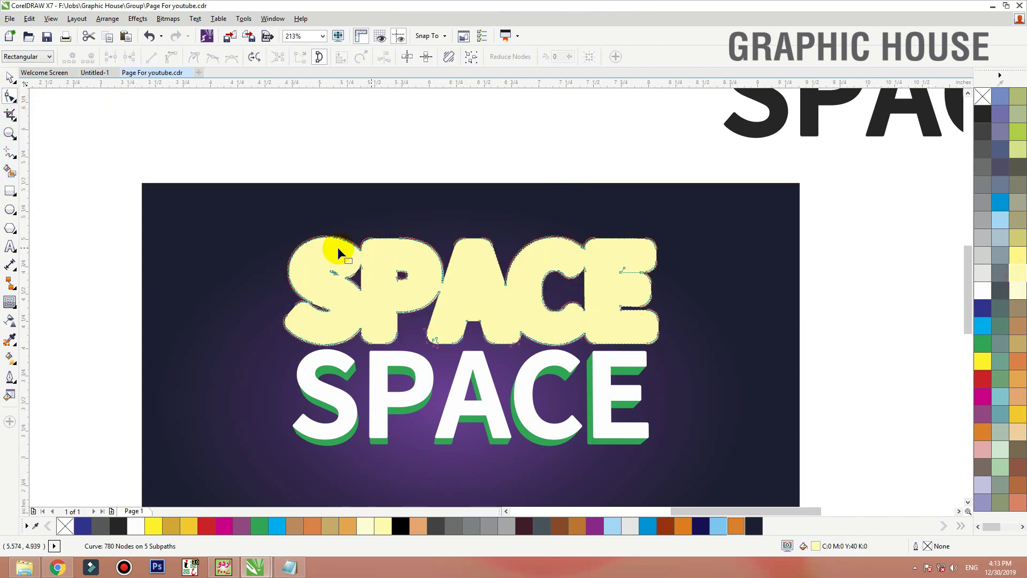
drag(274, 224, 731, 375)
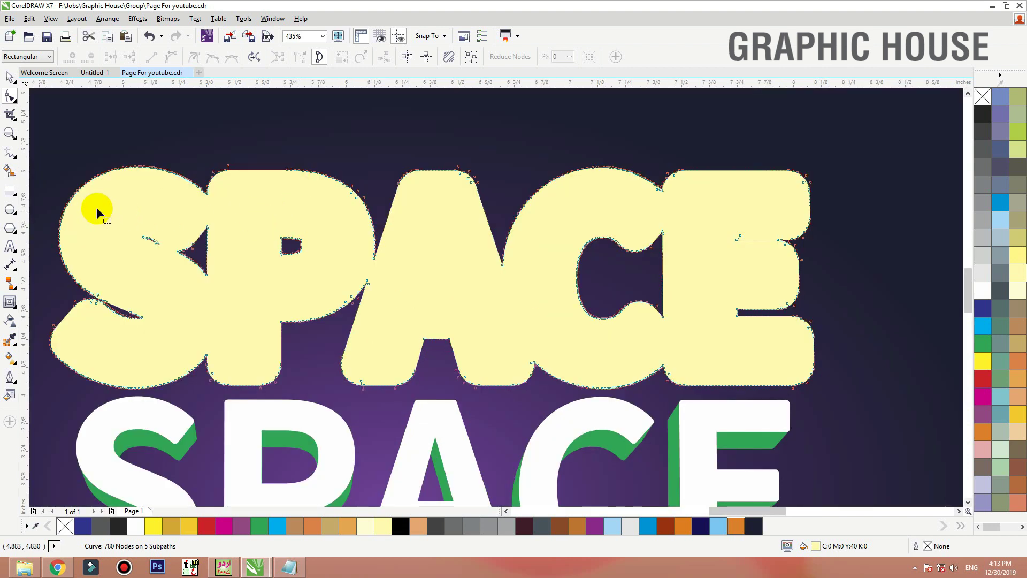
drag(171, 248, 173, 249)
key(Delete)
drag(155, 210, 252, 295)
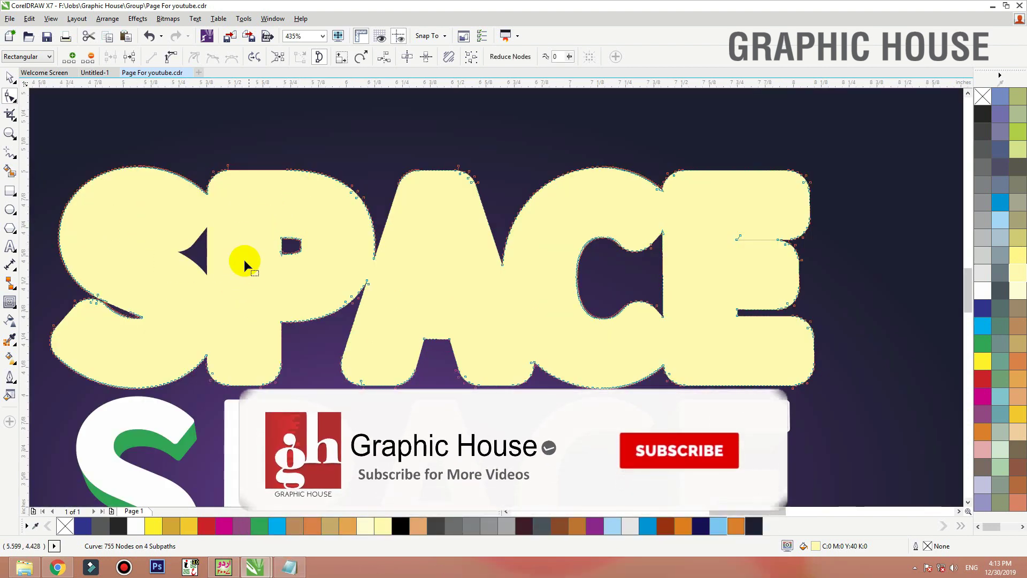
key(Delete)
drag(249, 215, 331, 275)
key(Delete)
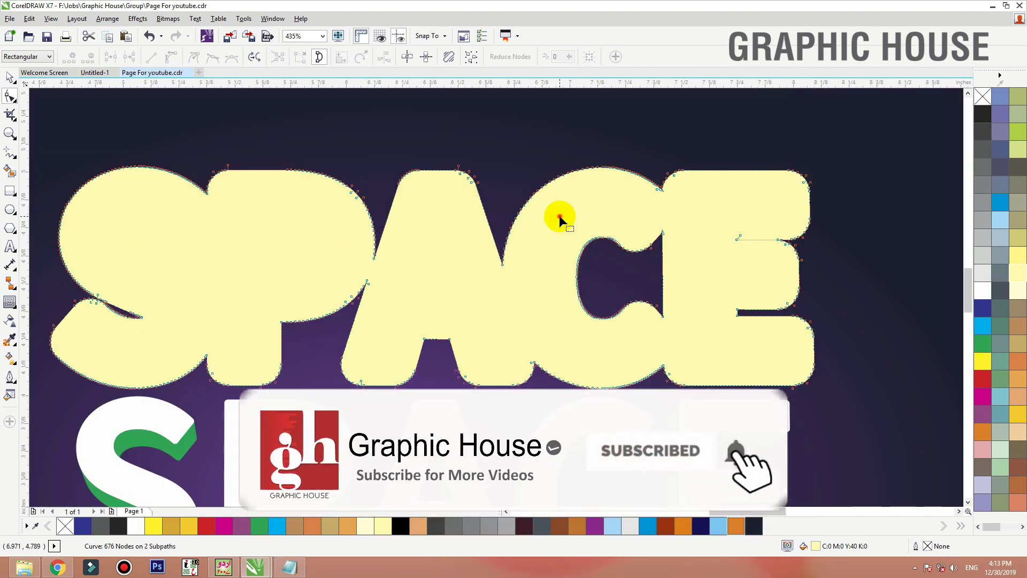
Delete the nodes of the hole in the C and those at the inner end of the upper slit in the E
drag(560, 216, 688, 332)
key(Delete)
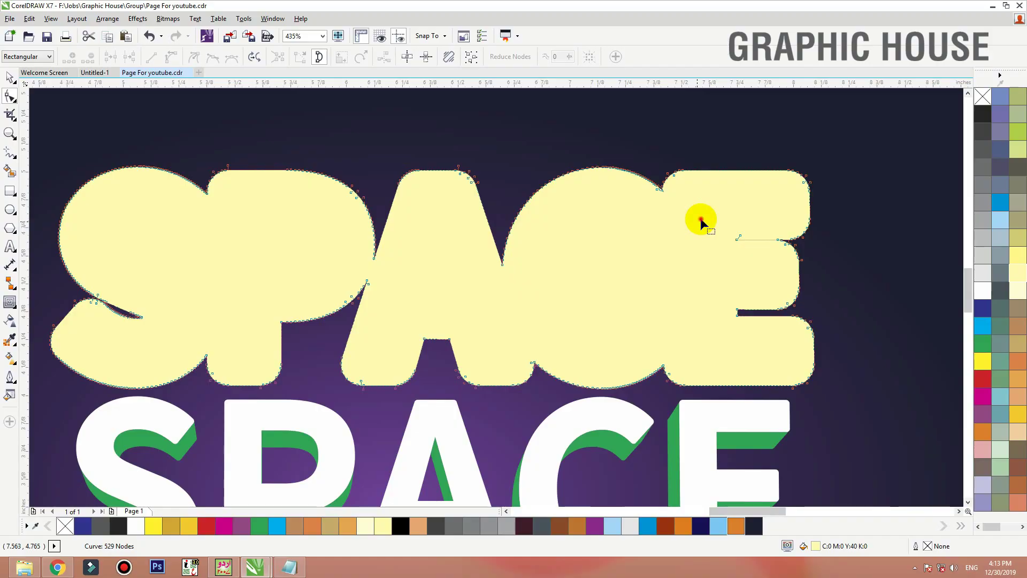
key(Delete)
drag(722, 269, 737, 311)
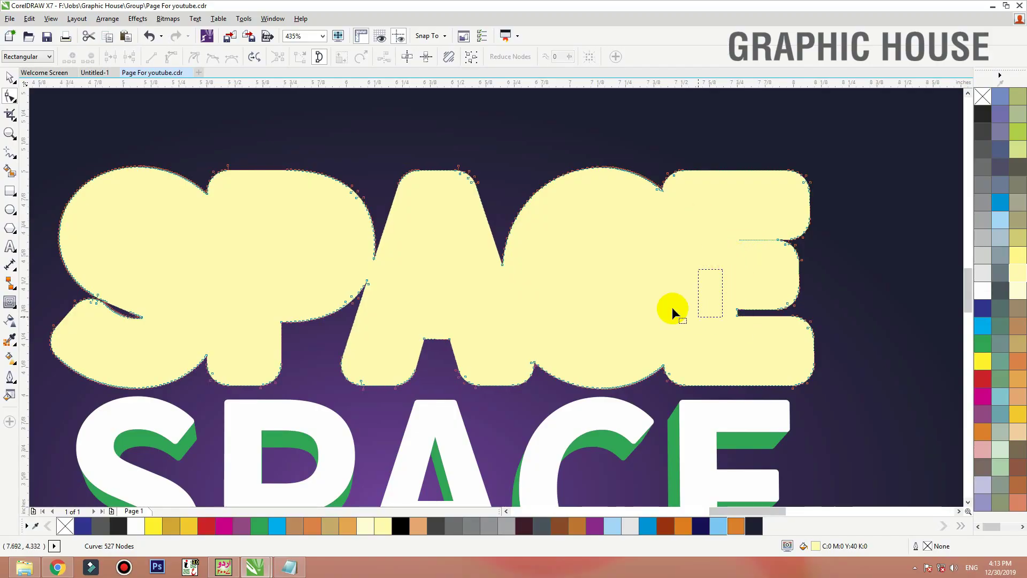
scroll(551, 275, down, 2)
key(F2)
drag(681, 205, 332, 373)
key(space)
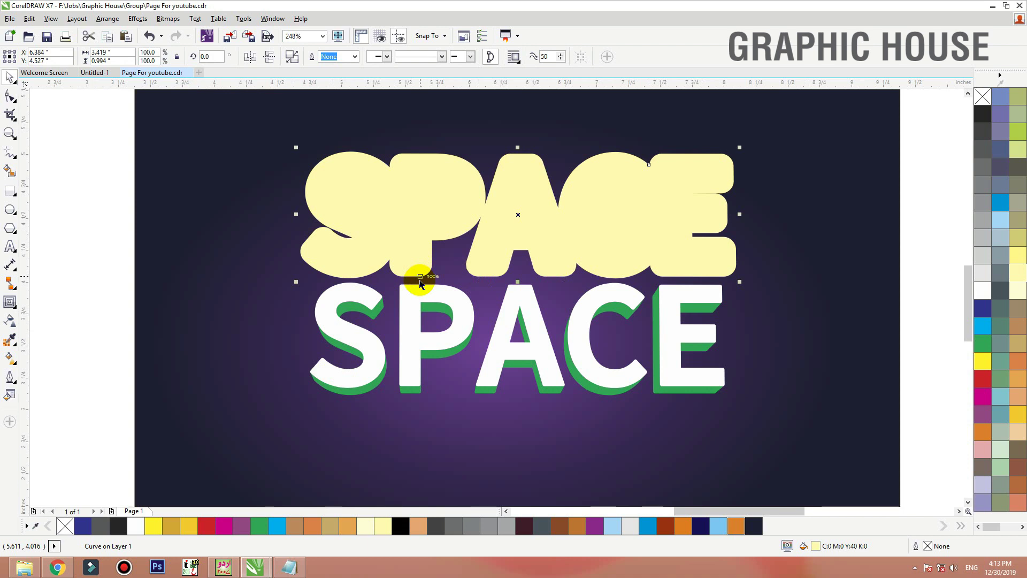
click(12, 303)
click(40, 381)
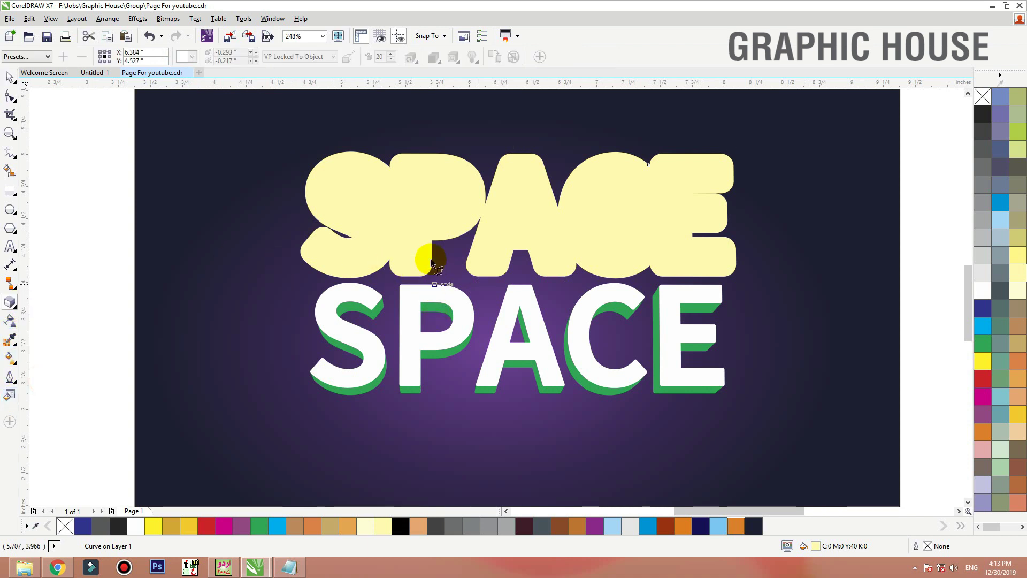
drag(420, 256, 431, 213)
key(ctrl+z)
key(space)
Give the pale yellow shape a one-step outside contour of about 0.037 inch
click(13, 304)
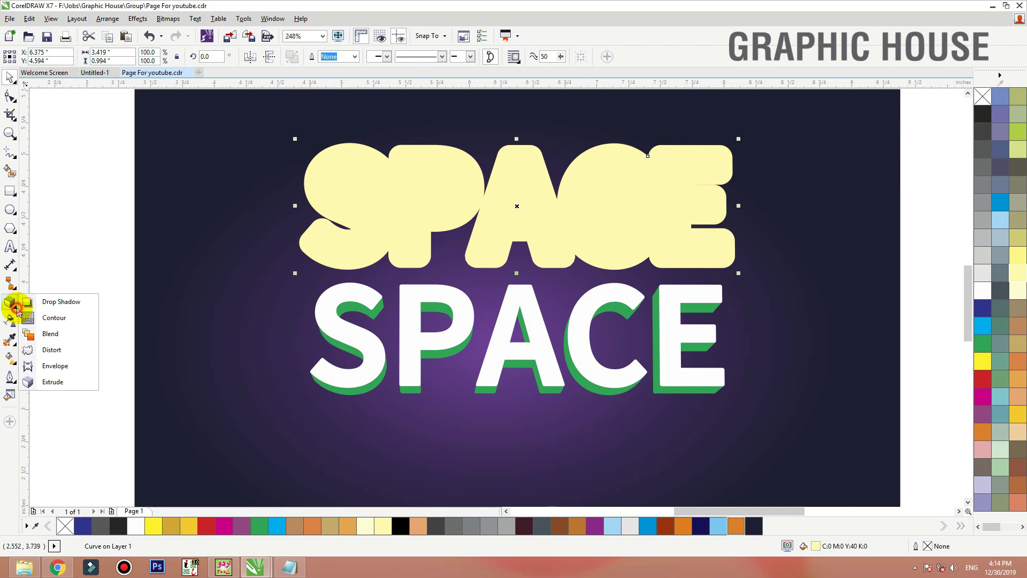
click(81, 317)
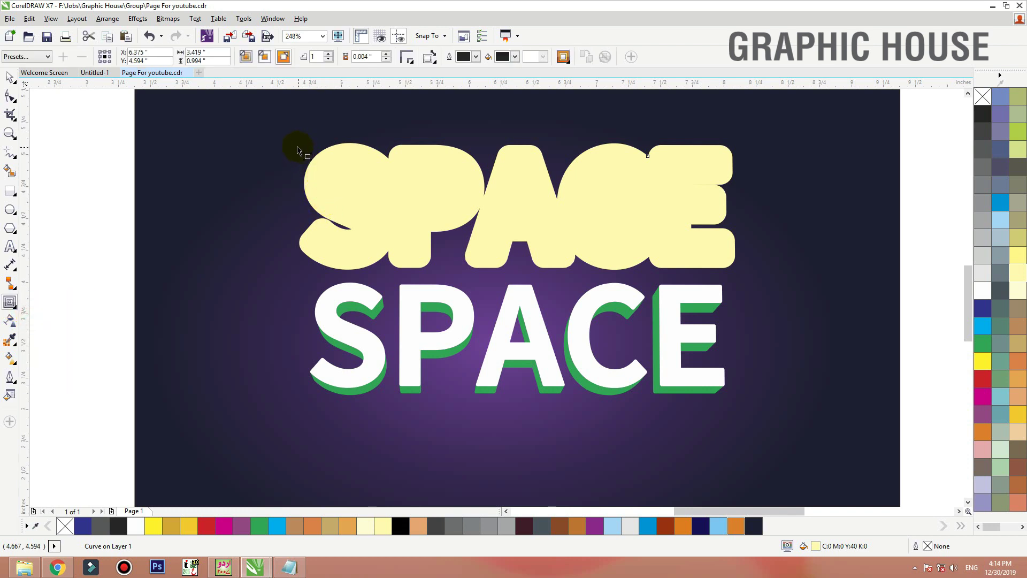
drag(298, 150, 296, 148)
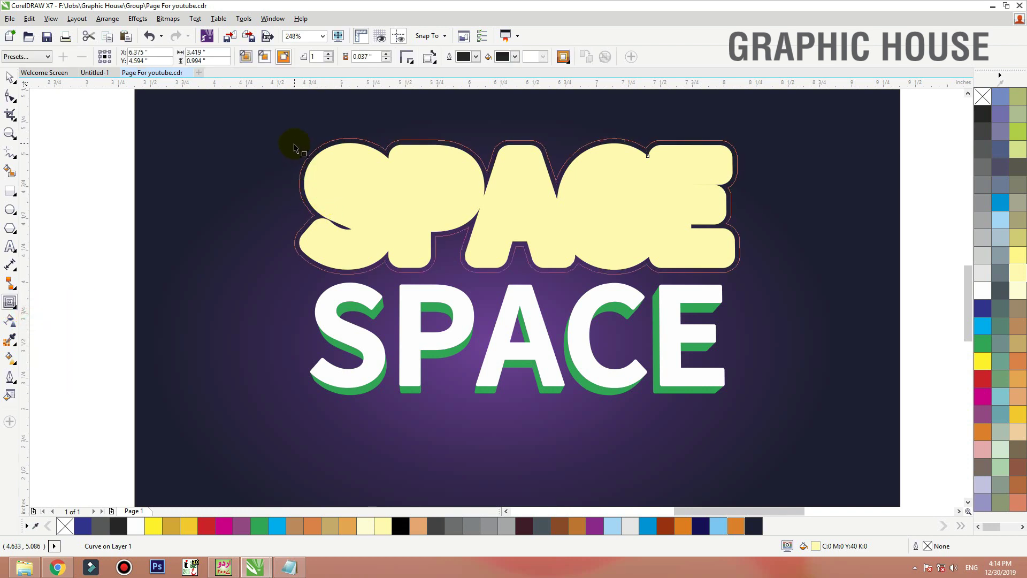
drag(293, 147, 295, 148)
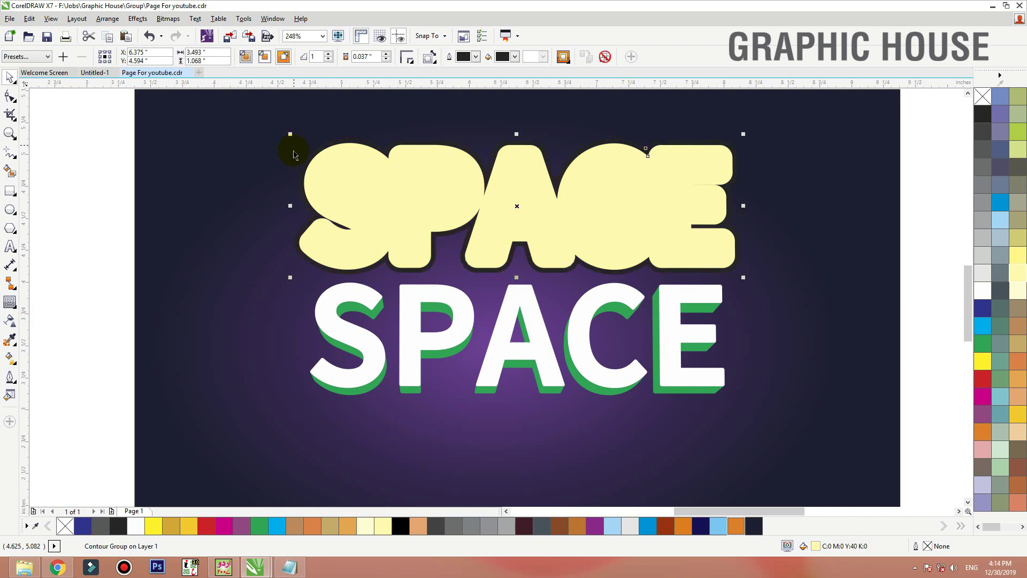
Break the new contour apart from the pale yellow shape and fill it with lime green (C:40 M:0 Y:100 K:0)
drag(351, 185, 322, 155)
key(ctrl+z)
key(space)
click(69, 298)
drag(418, 216, 359, 149)
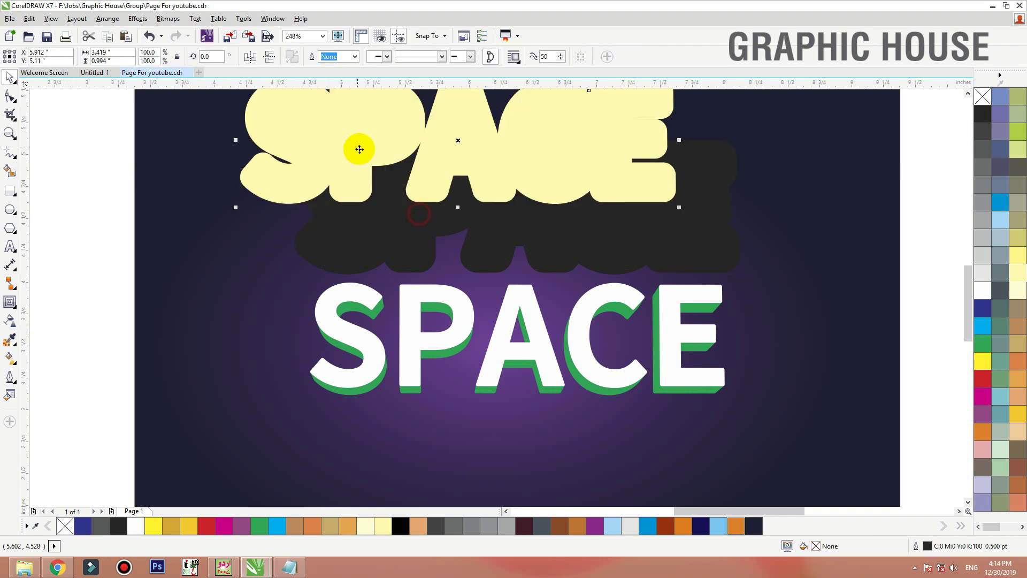
key(ctrl+z)
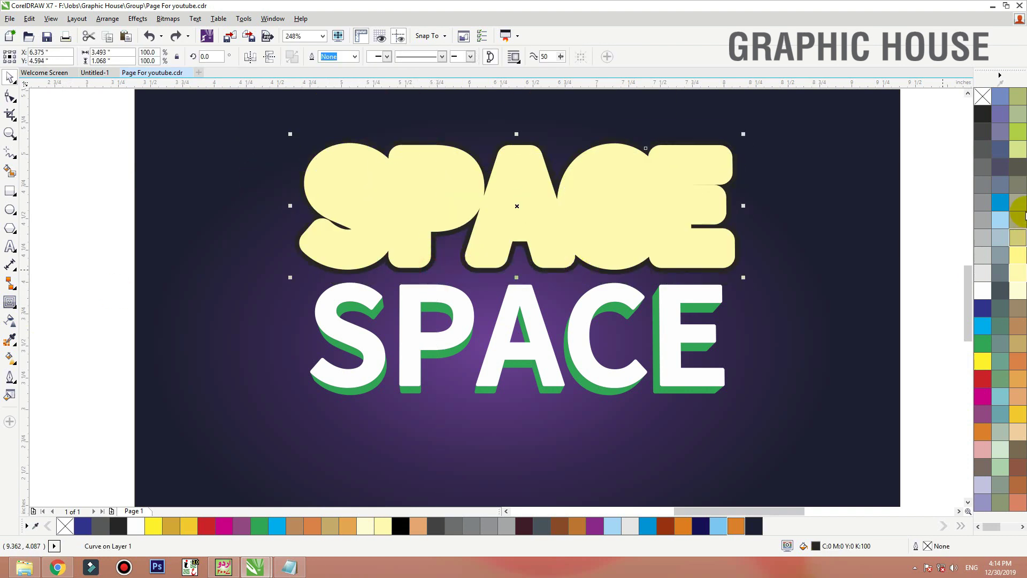
click(1018, 135)
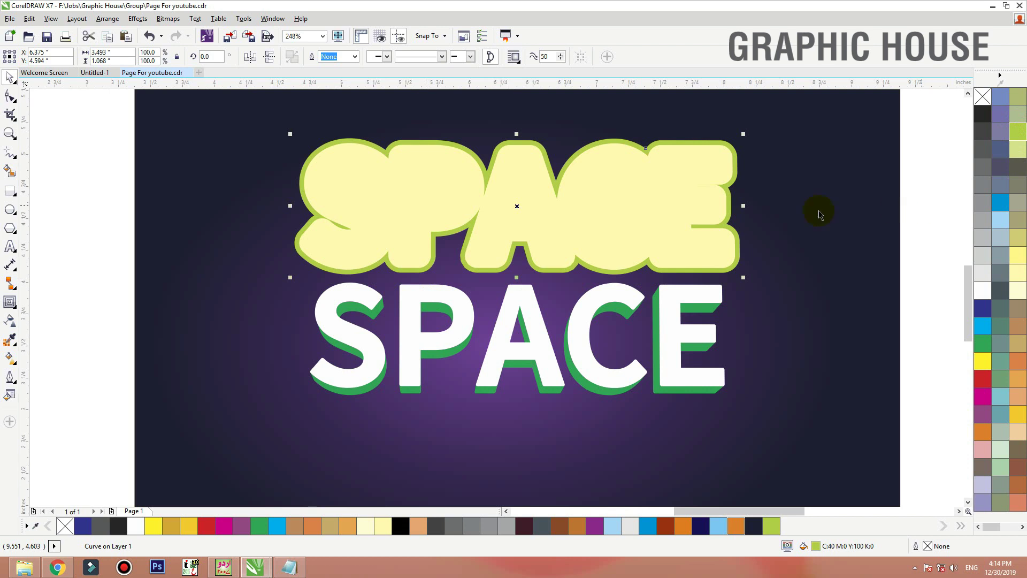
Add a drop shadow to the pale yellow shape and the lime green shape together
click(551, 221)
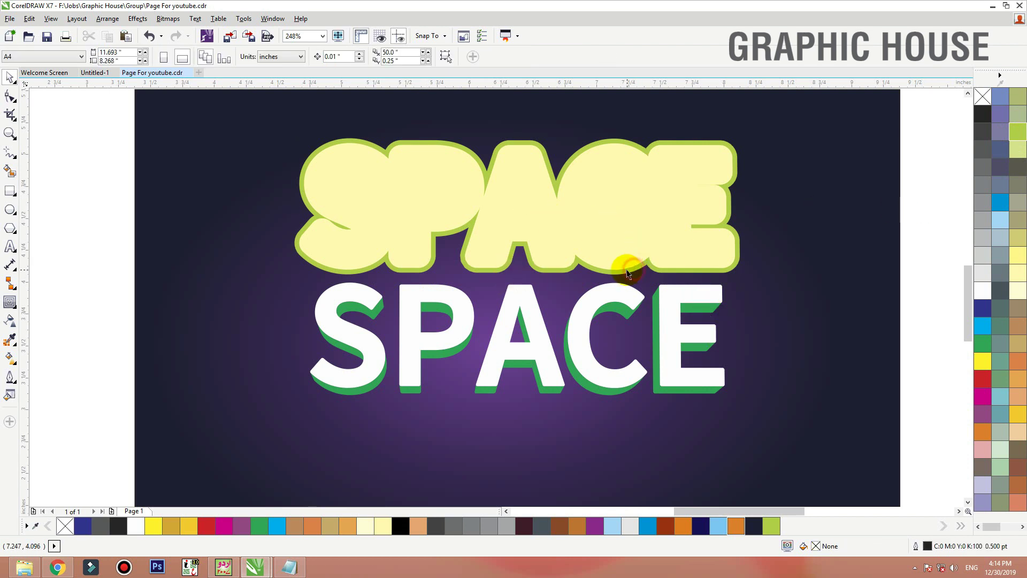
shift+click(620, 246)
drag(595, 243, 628, 220)
key(ctrl+z)
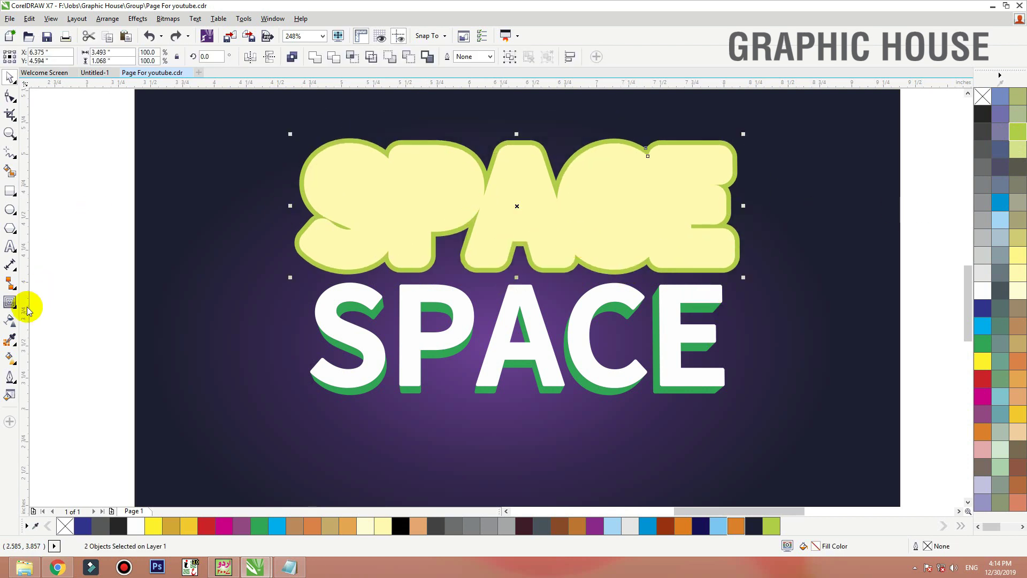
click(15, 309)
click(54, 296)
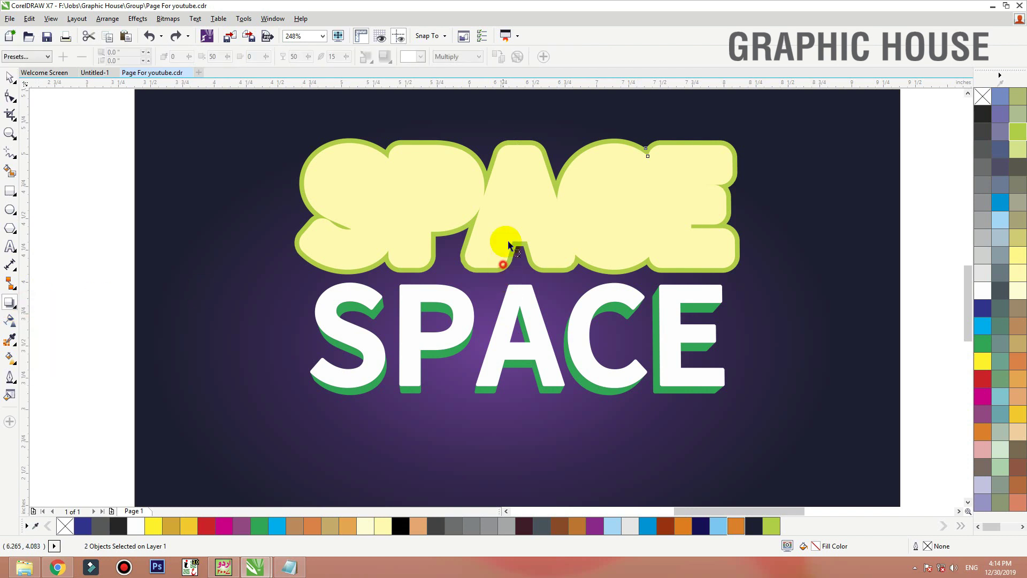
drag(523, 156, 519, 161)
drag(519, 160, 500, 162)
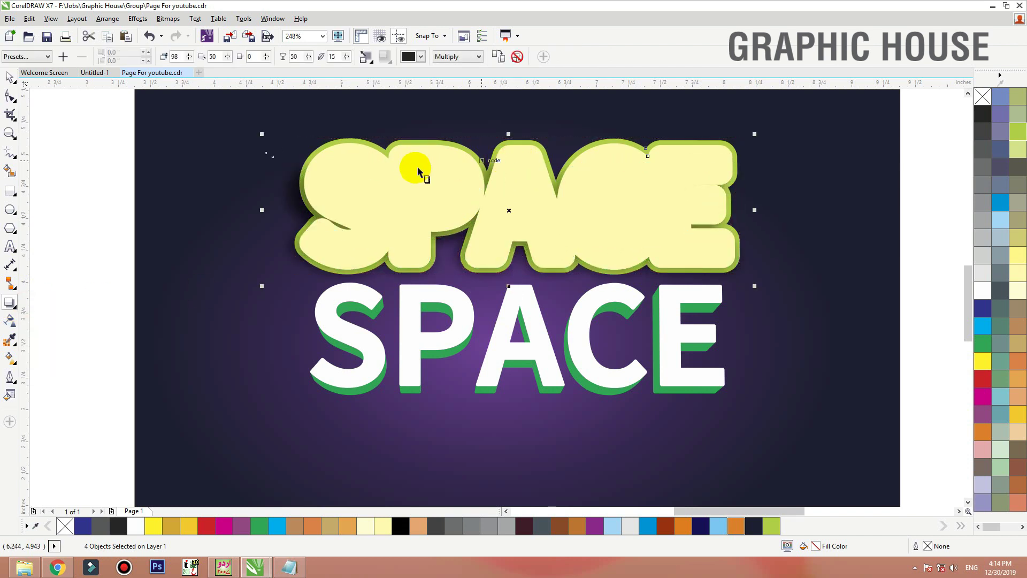
Move the pale yellow shape with its shadow about 1.45 inches to the right, exposing the lime green shape behind it
click(380, 188)
key(ctrl+z)
click(103, 198)
key(space)
drag(447, 198, 632, 193)
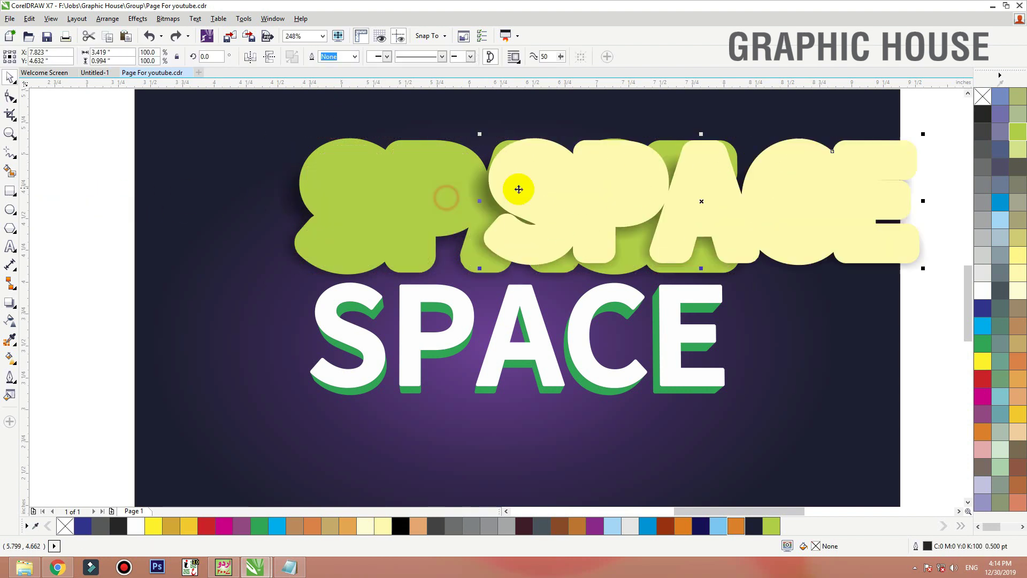
drag(324, 192, 229, 96)
key(ctrl+z)
Fill the lime green back shape with the colour sampled from the darkest purple swatch
scroll(482, 307, down, 1)
click(598, 147)
key(F2)
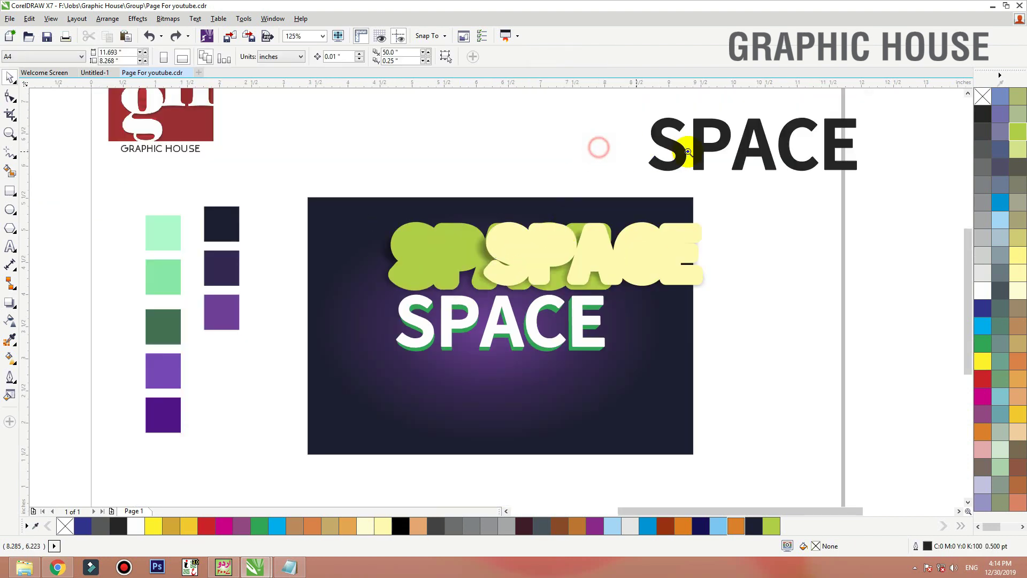
drag(688, 150, 157, 400)
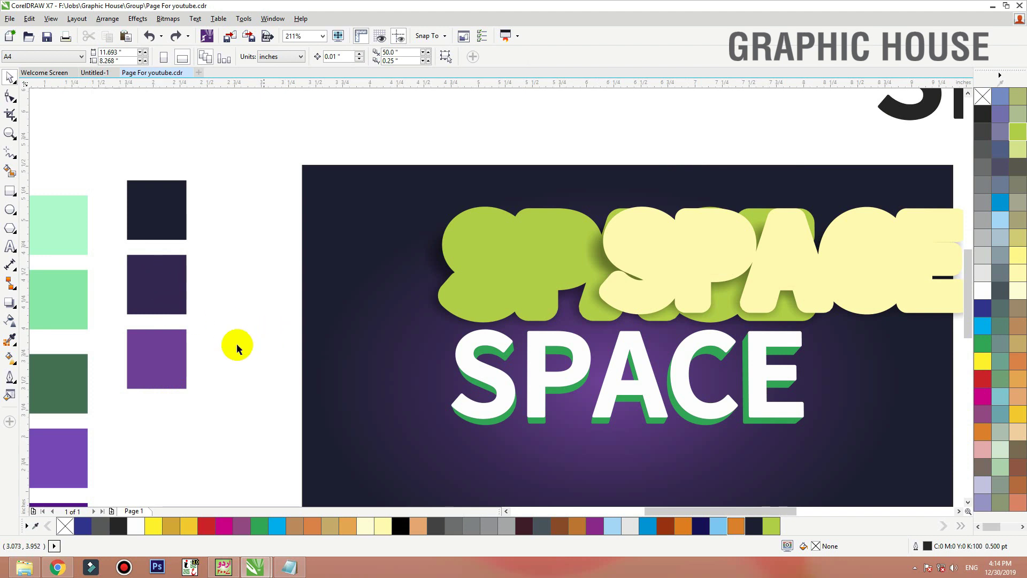
scroll(347, 282, down, 1)
scroll(145, 483, up, 1)
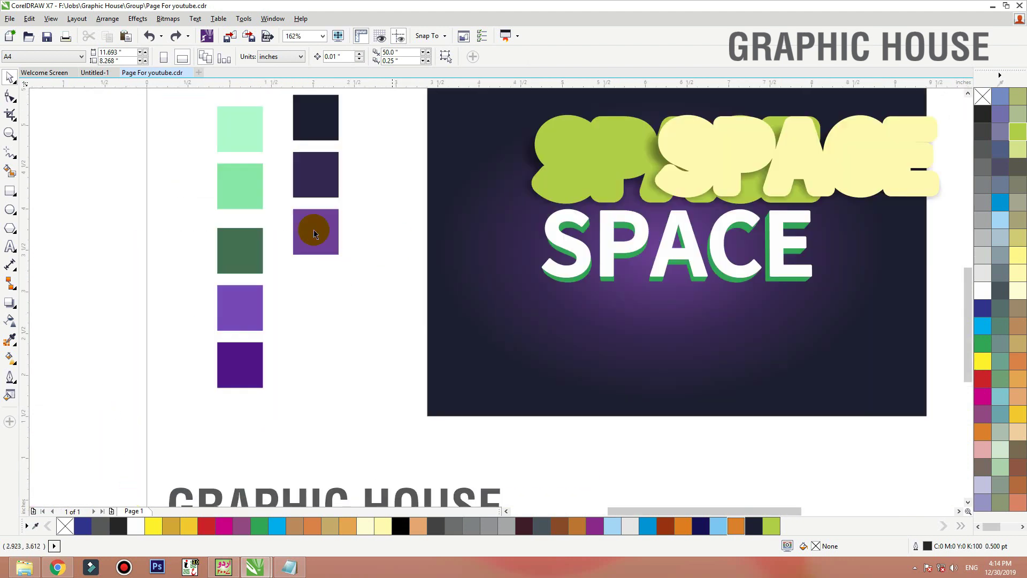
click(10, 342)
click(250, 354)
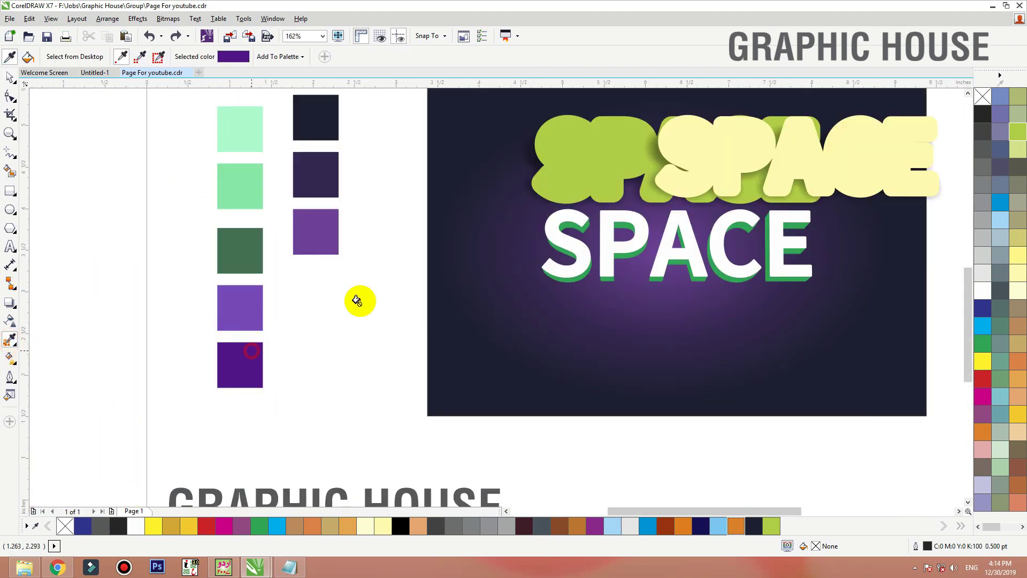
click(551, 167)
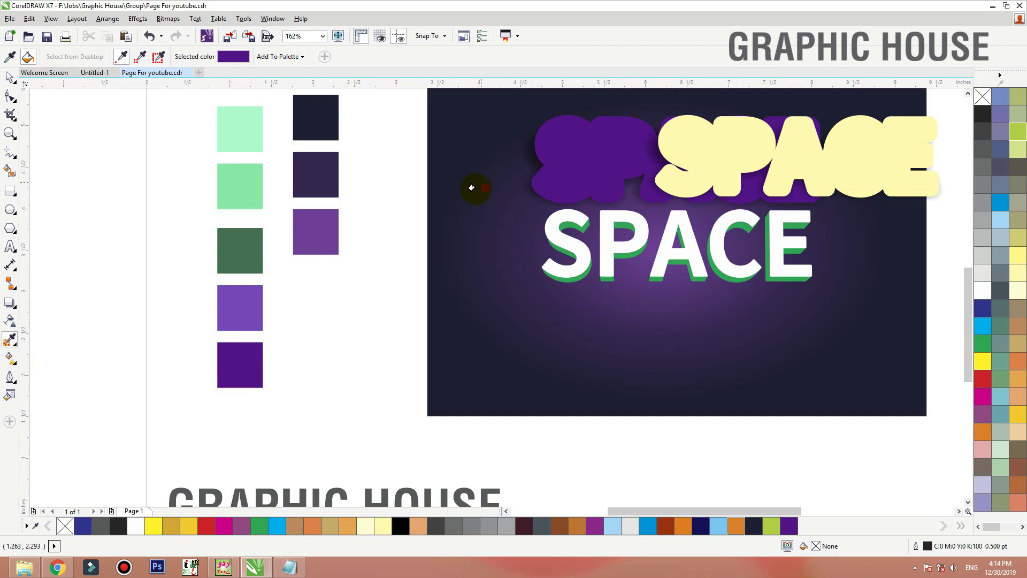
Fill the pale yellow front shape with the colour sampled from the lighter purple swatch above the darkest one
shift+click(254, 320)
click(717, 154)
key(space)
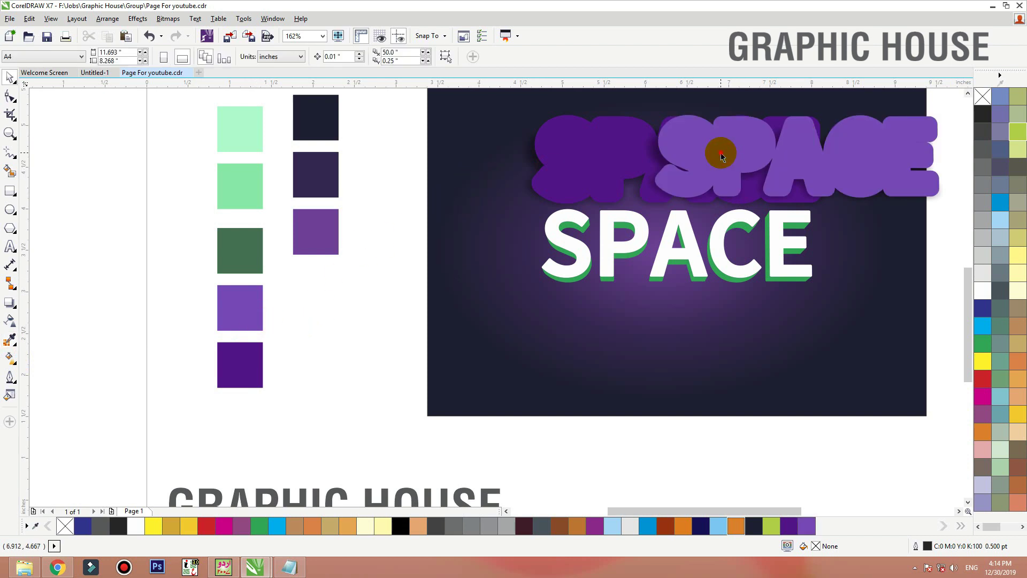
Align the lighter purple shape with the dark purple shape, centred both horizontally and vertically
click(603, 146)
key(c)
key(e)
click(392, 231)
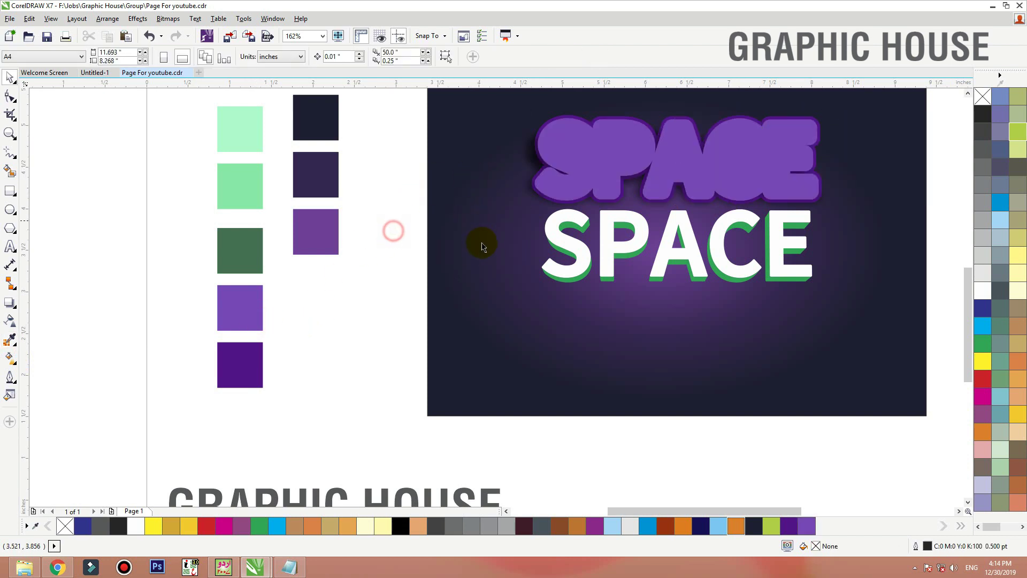
scroll(485, 250, down, 2)
scroll(675, 156, up, 2)
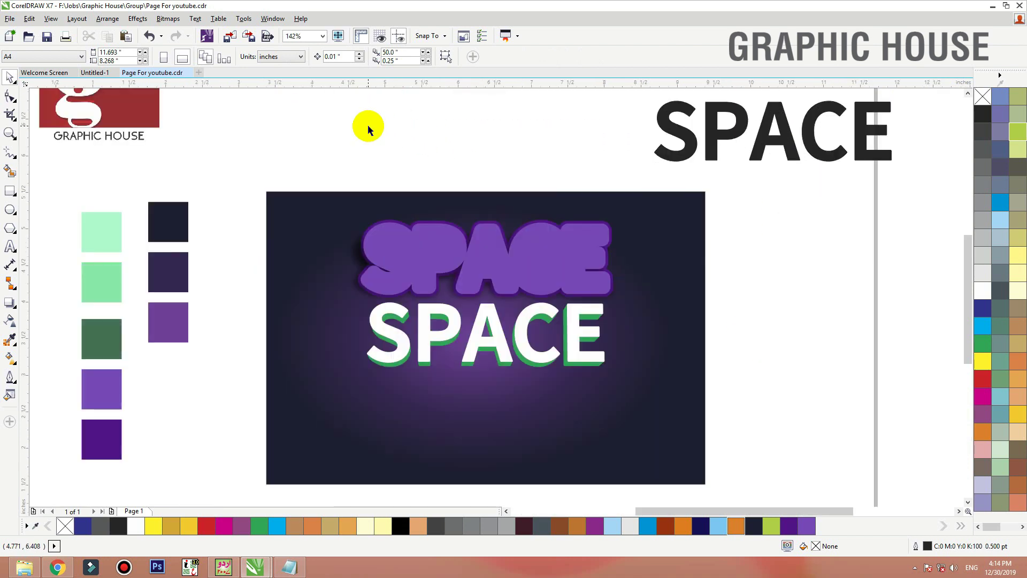
Group the purple shapes with their shadows and move them down behind the white and green SPACE text
drag(316, 146, 666, 321)
drag(579, 278, 598, 324)
key(ctrl+z)
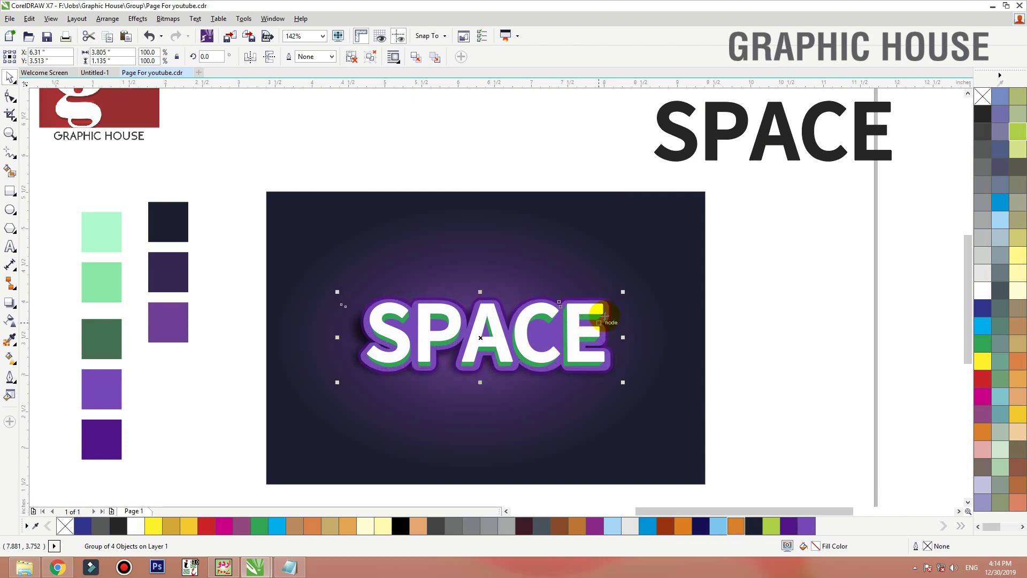
Group the white SPACE letters with their green extrusion
click(743, 309)
drag(790, 256, 164, 493)
drag(568, 199, 580, 176)
key(ctrl+z)
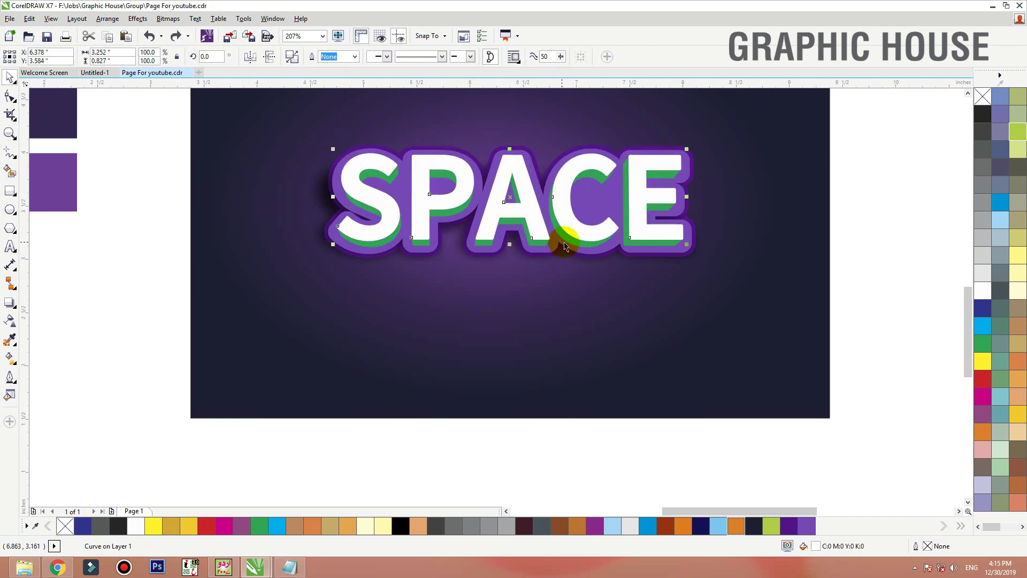
click(562, 229)
shift+click(563, 208)
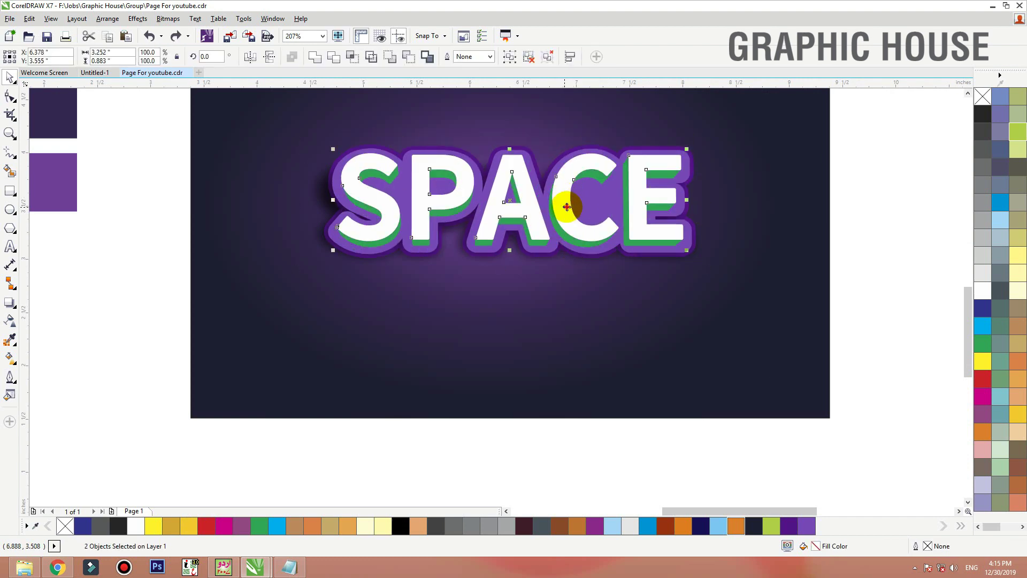
drag(563, 208, 572, 200)
key(ctrl+z)
key(ctrl+g)
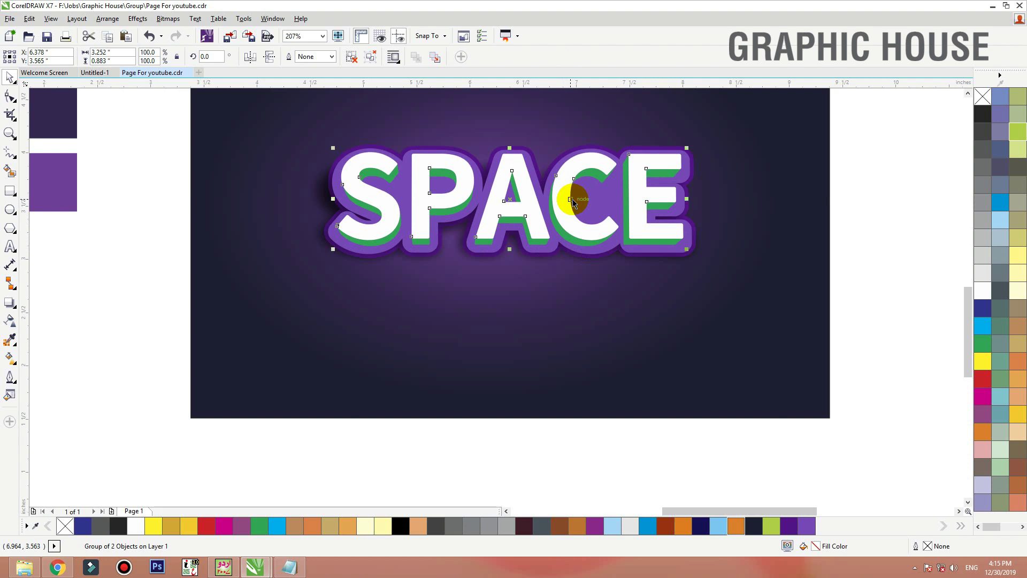
Nudge the grouped white and green text 0.01 inch up and 0.01 inch left over the purple shapes
drag(571, 200, 570, 200)
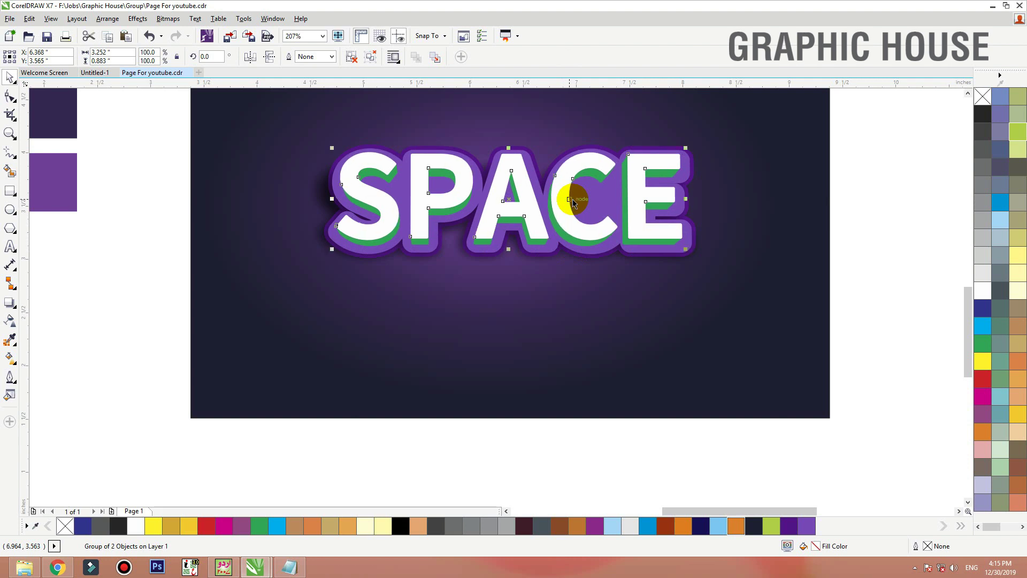
click(796, 192)
click(873, 190)
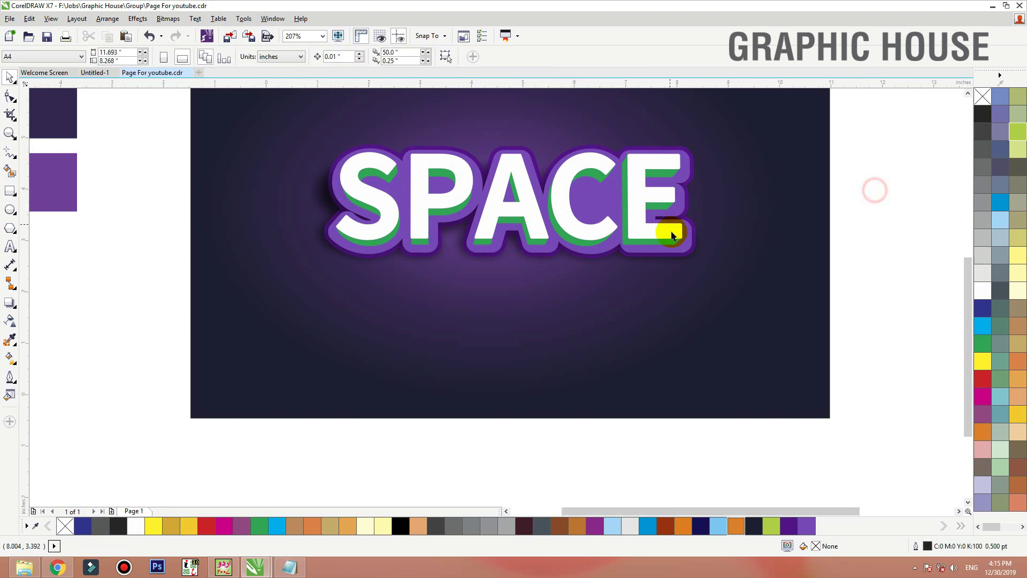
Group the SPACE text with the purple shapes behind it
scroll(669, 229, down, 1)
key(F2)
drag(813, 123, 327, 378)
drag(232, 127, 779, 336)
drag(561, 220, 552, 200)
key(ctrl+z)
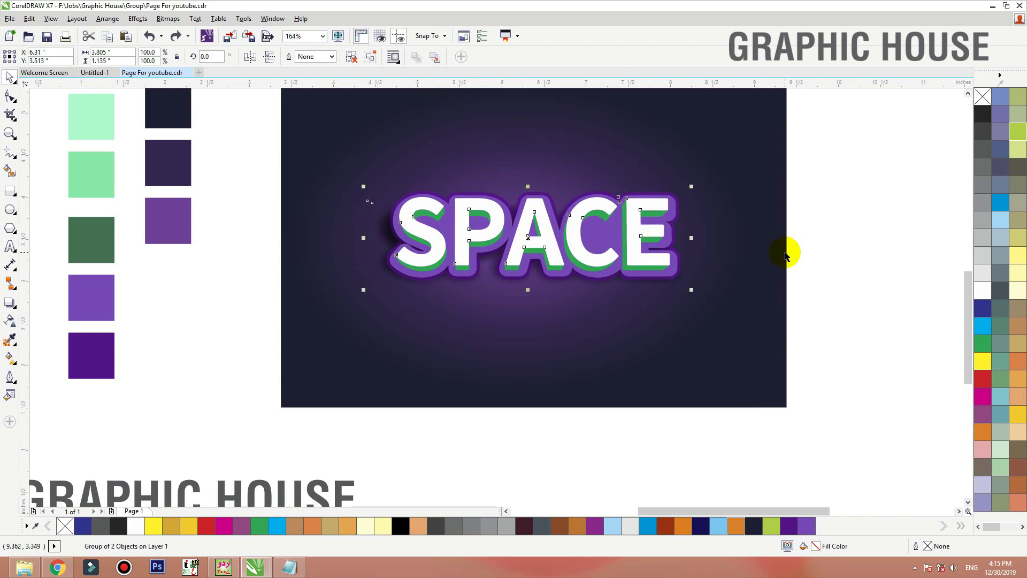
Centre the complete SPACE group horizontally and vertically on the dark gradient background rectangle
shift+click(785, 252)
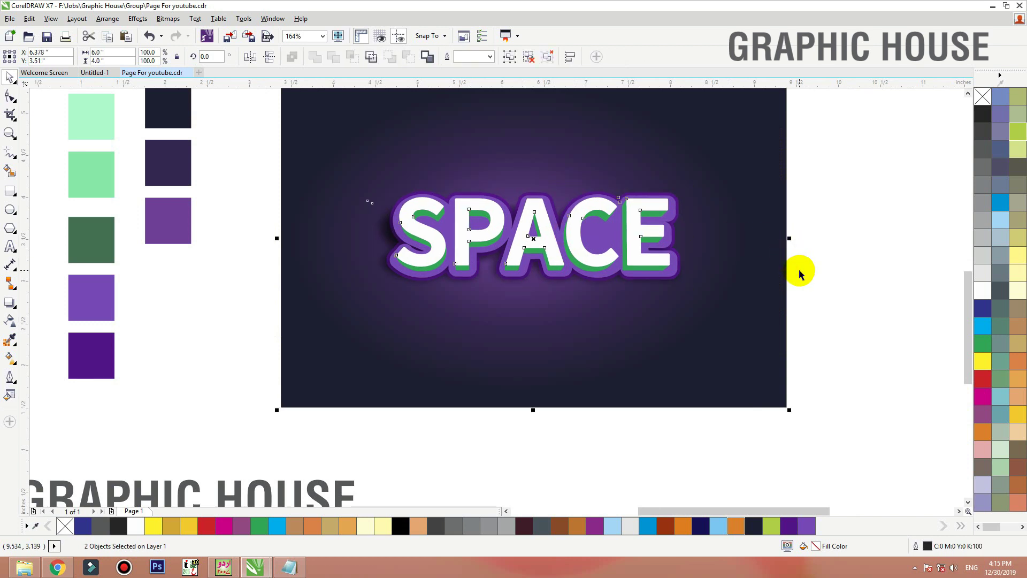
click(824, 252)
drag(646, 232, 565, 221)
key(ctrl+z)
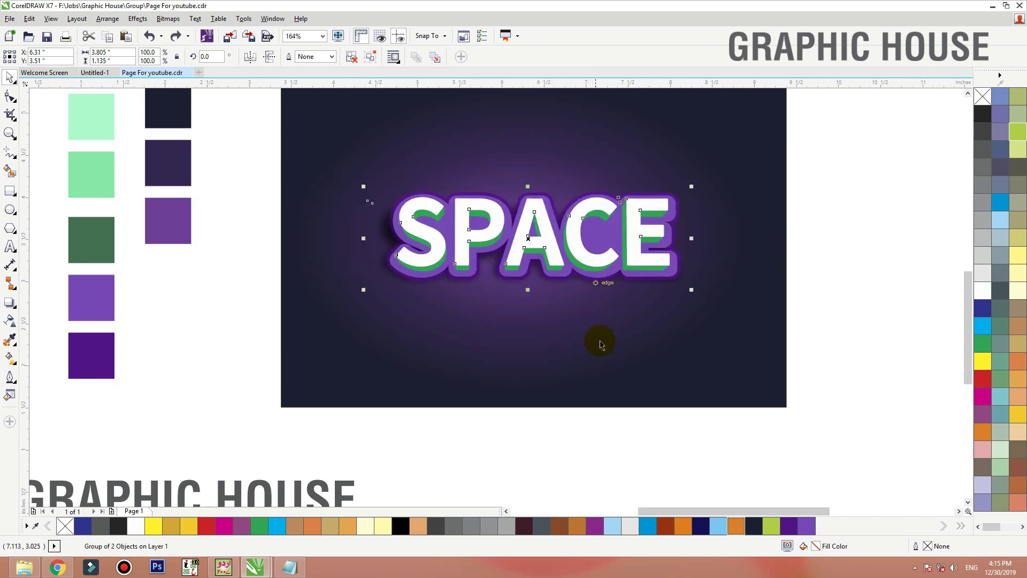
shift+click(601, 342)
key(c)
Ungroup the SPACE artwork into the text and the purple shapes
click(803, 287)
click(592, 255)
click(352, 57)
click(255, 168)
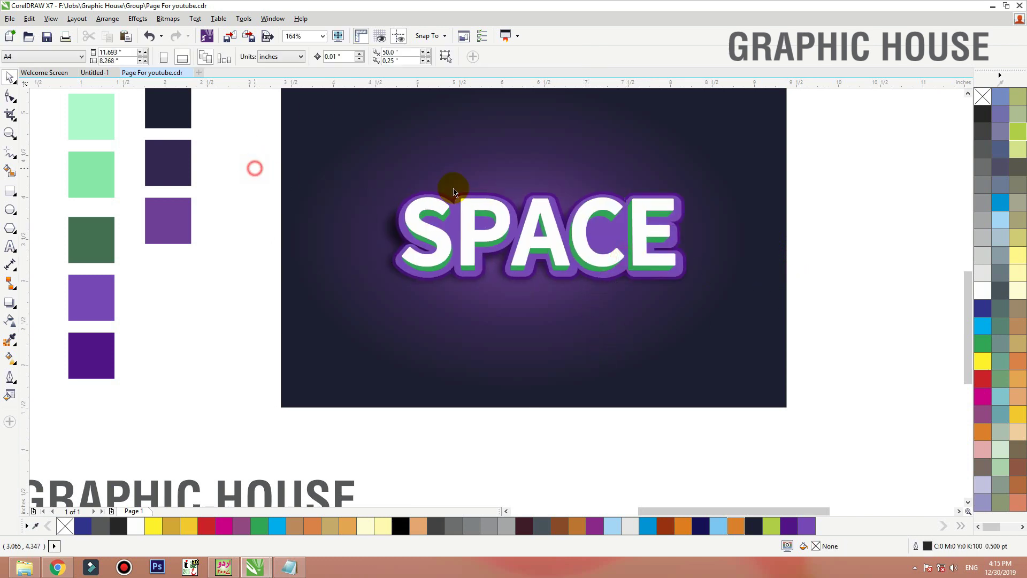
Ungroup the text so that the white letters and the green extrusion are separate
click(469, 226)
drag(470, 236, 469, 201)
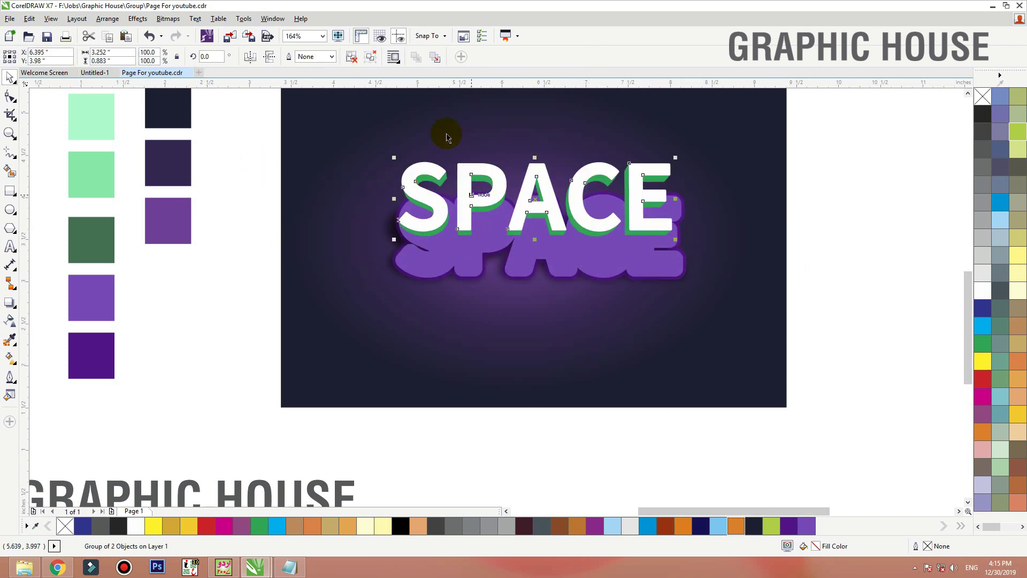
key(ctrl+z)
click(262, 217)
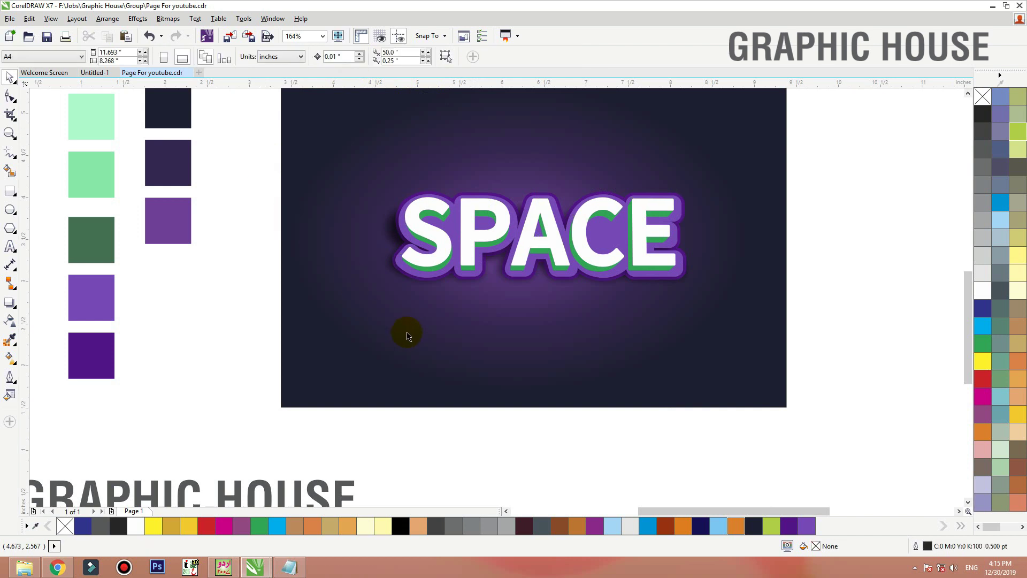
Sample the second light green swatch and apply it to the extrusion face beneath the letter P
click(438, 262)
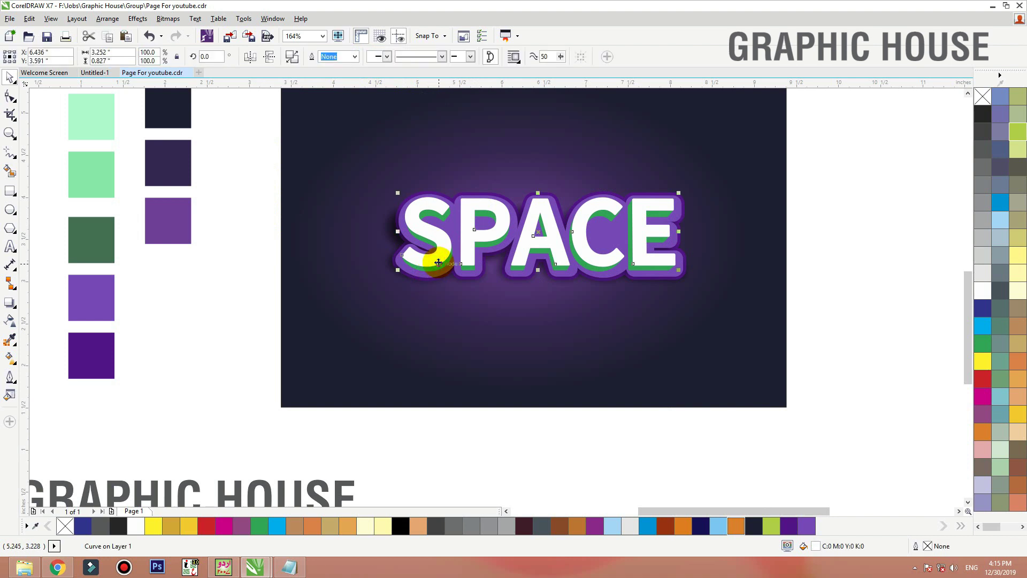
click(297, 214)
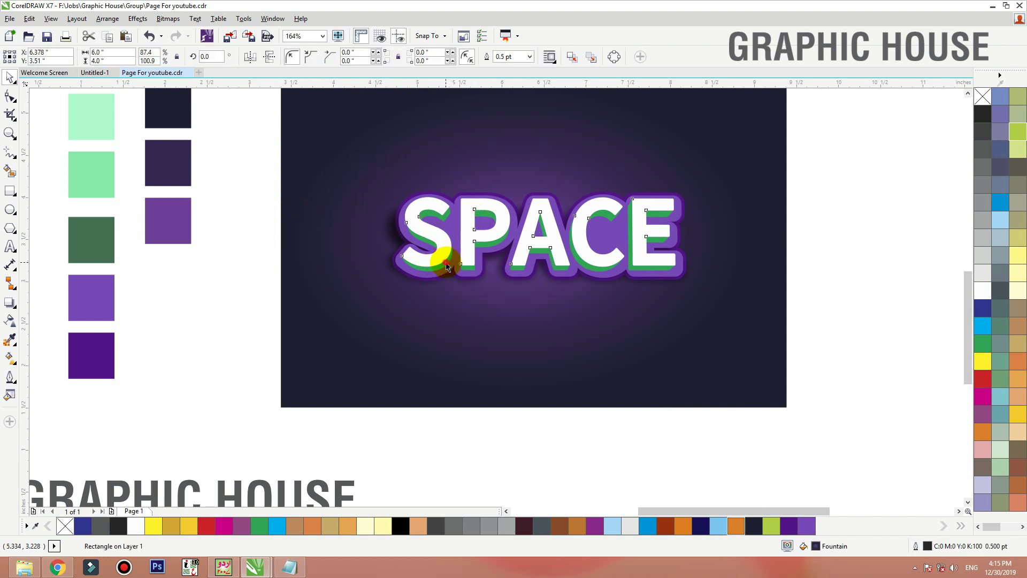
click(446, 264)
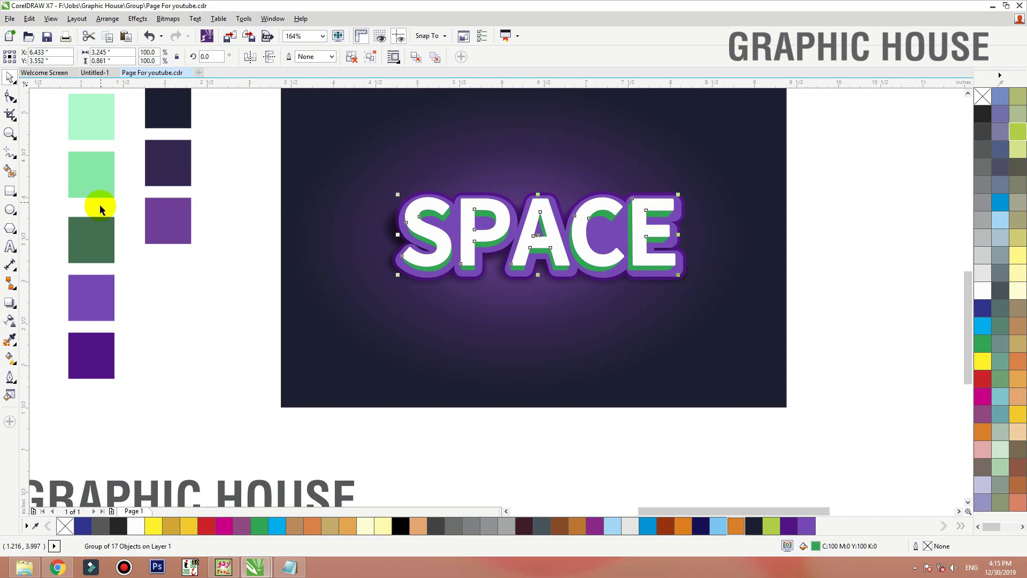
click(10, 340)
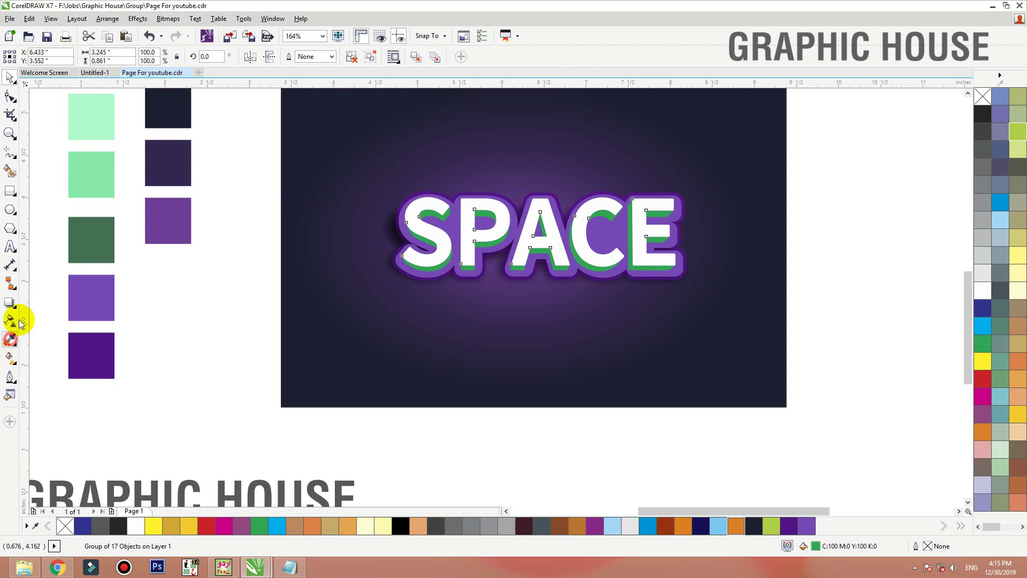
click(100, 177)
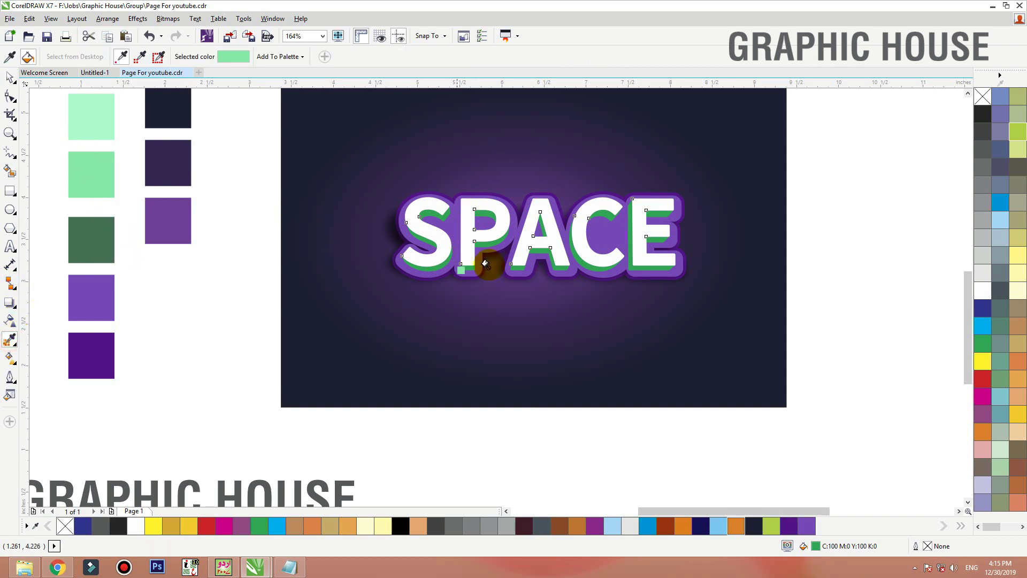
scroll(471, 267, up, 5)
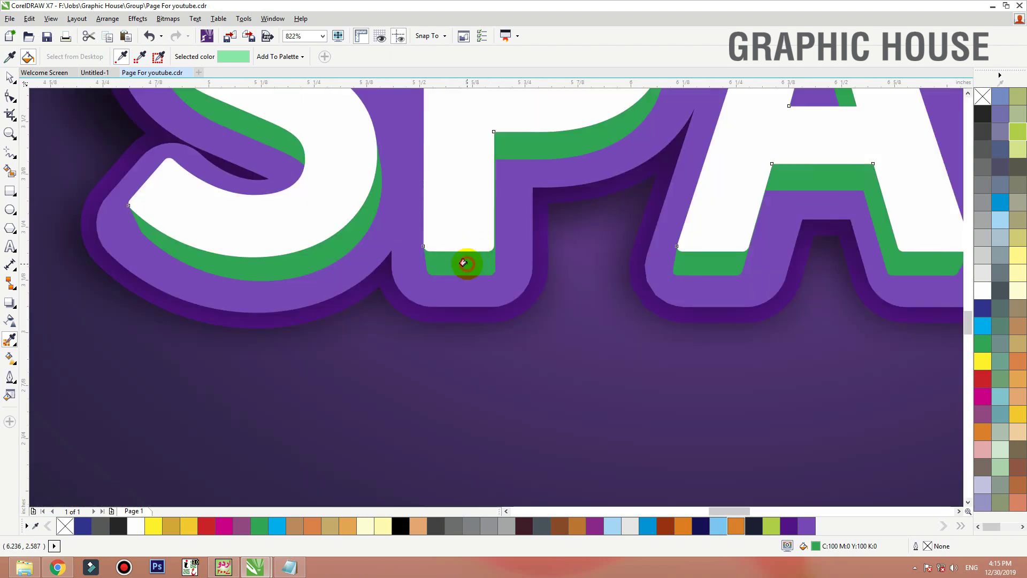
click(463, 263)
Undo the accidental shift of the extrusion group and fill the whole group with the sampled light green
scroll(468, 267, down, 2)
key(space)
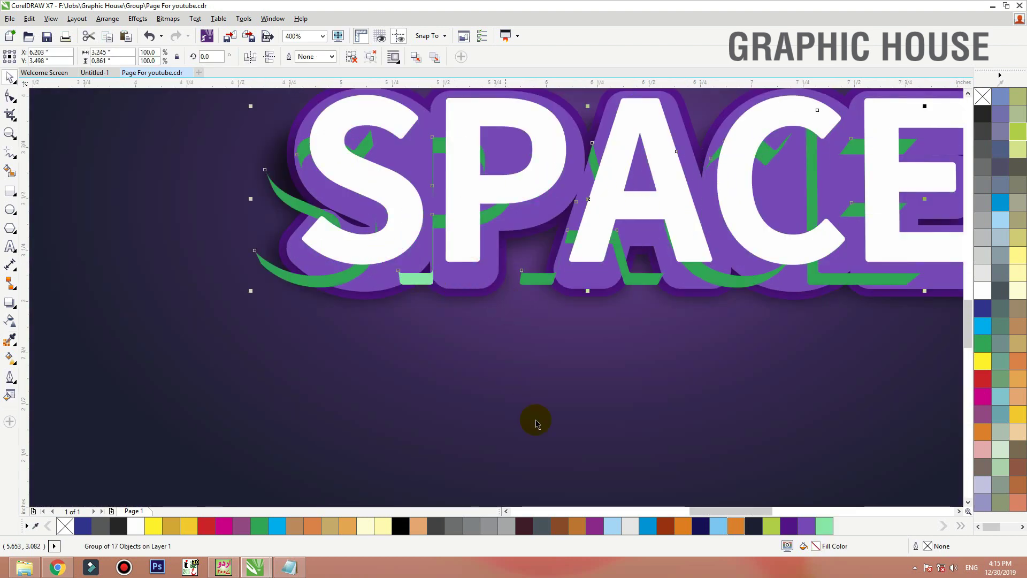
key(ctrl+z)
click(828, 528)
scroll(424, 300, down, 4)
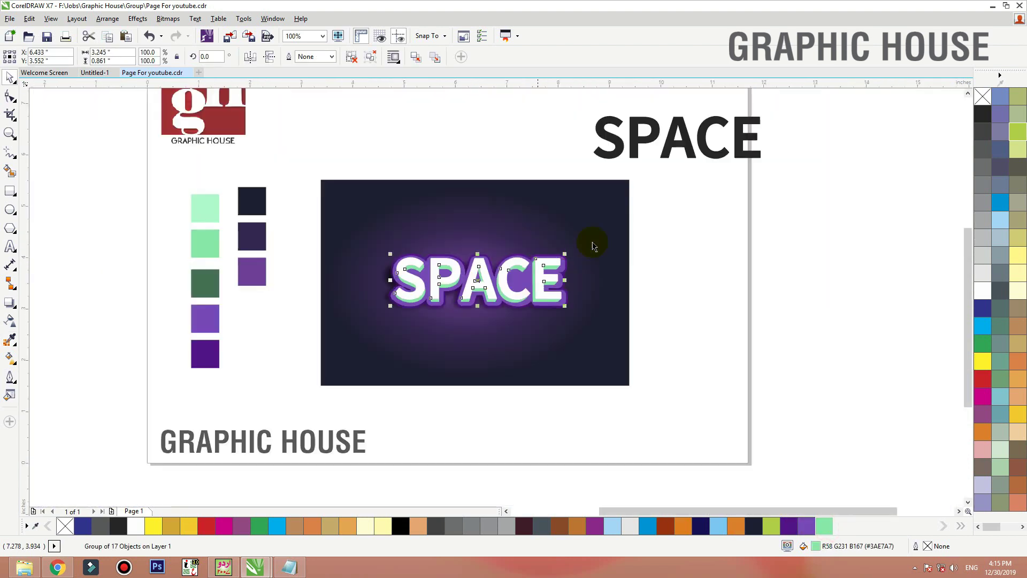
click(664, 235)
Fill the white SPACE letters with the colour sampled from the lightest mint swatch
drag(693, 215, 148, 333)
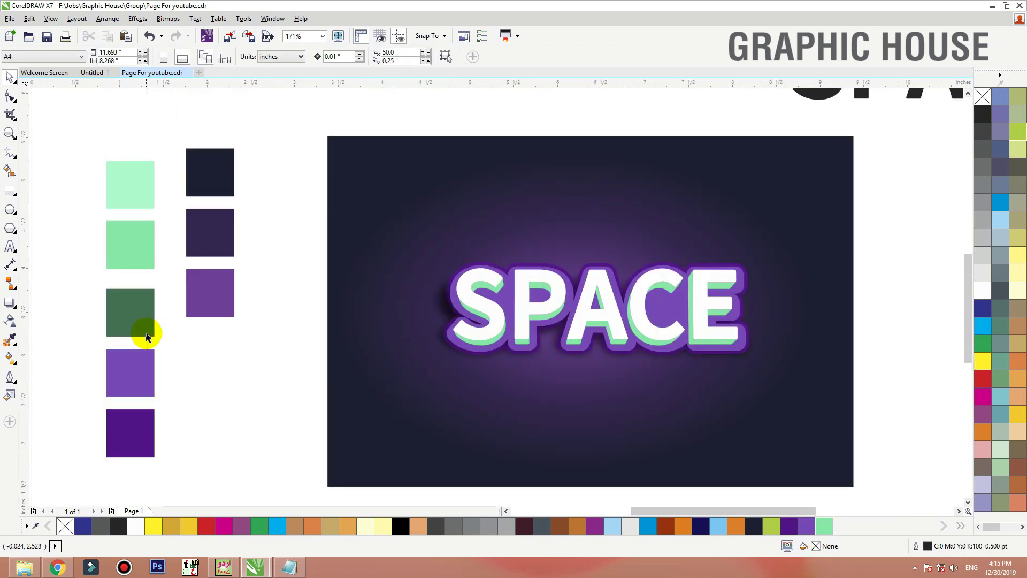
click(524, 320)
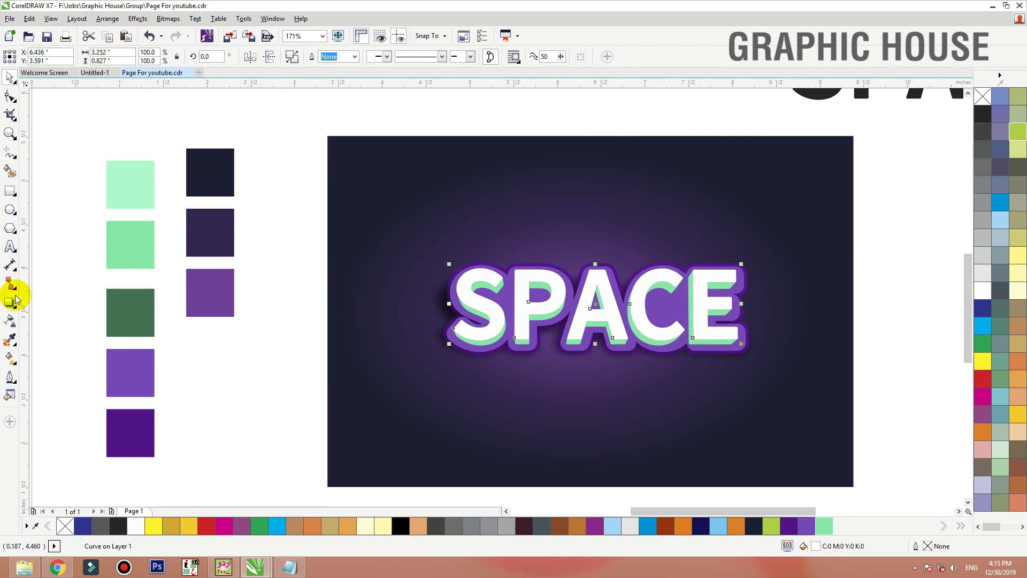
click(11, 341)
click(136, 184)
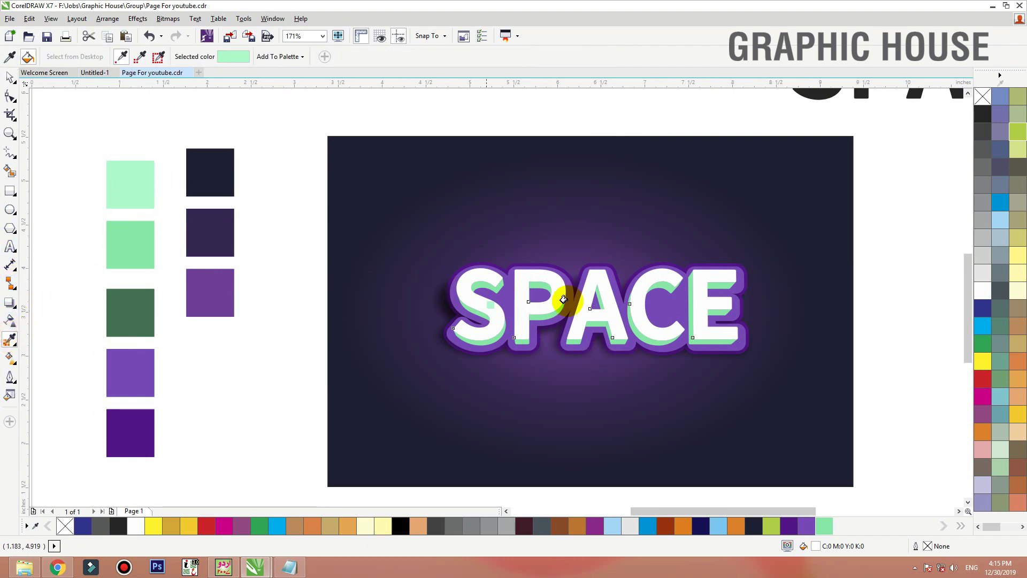
click(520, 301)
key(space)
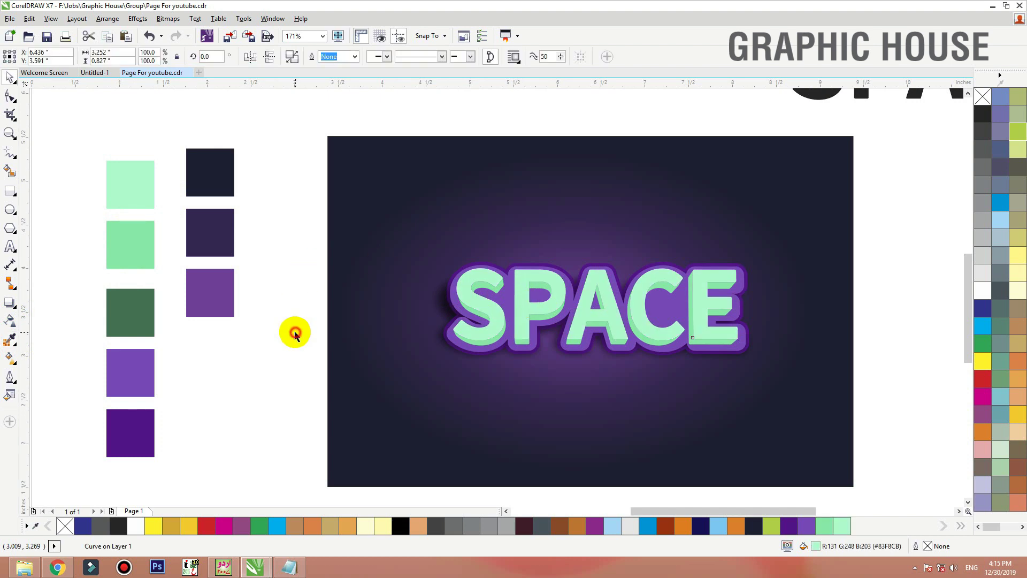
drag(335, 224, 815, 391)
Place a copy of the mint letter faces about 1.25 inches above the original
click(511, 307)
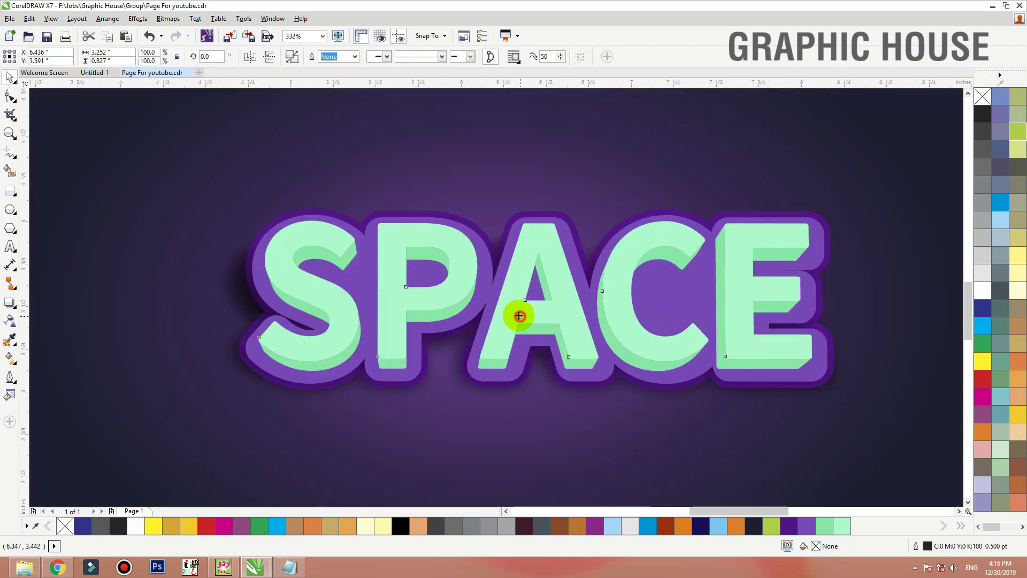
key(ctrl+z)
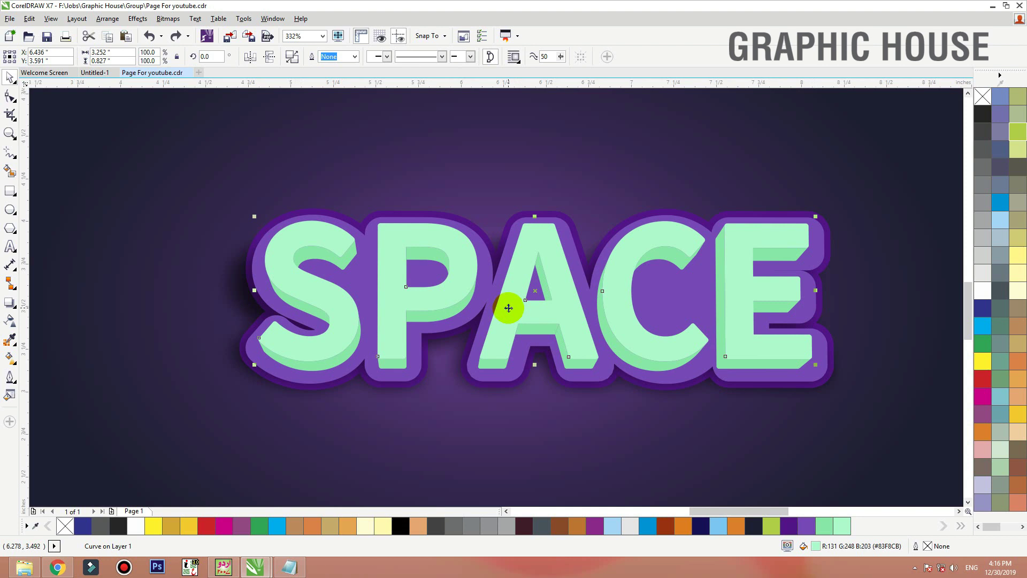
drag(305, 284, 258, 235)
key(ctrl+z)
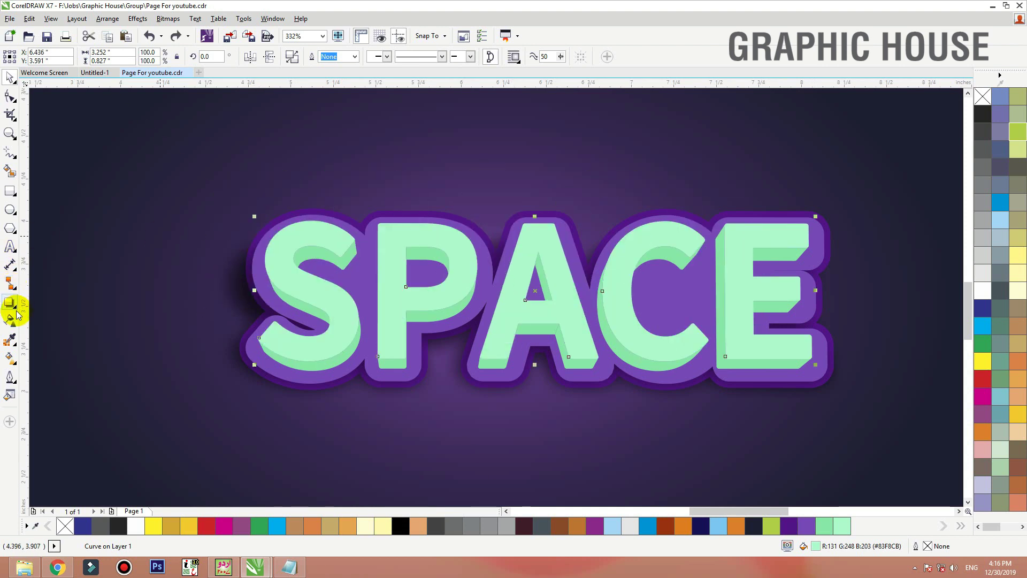
click(18, 314)
click(38, 320)
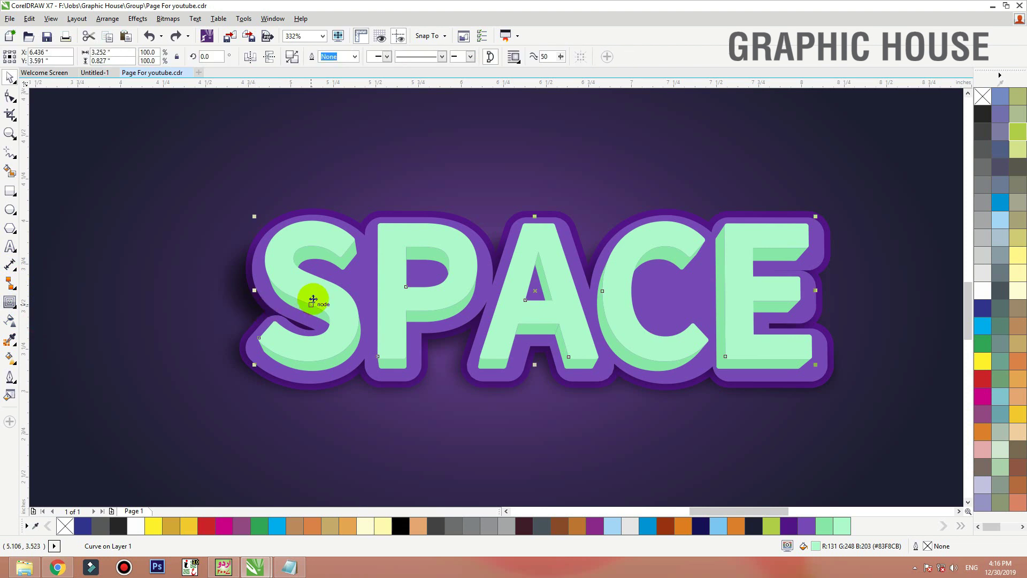
scroll(313, 299, down, 2)
drag(318, 298, 325, 202)
drag(257, 144, 702, 248)
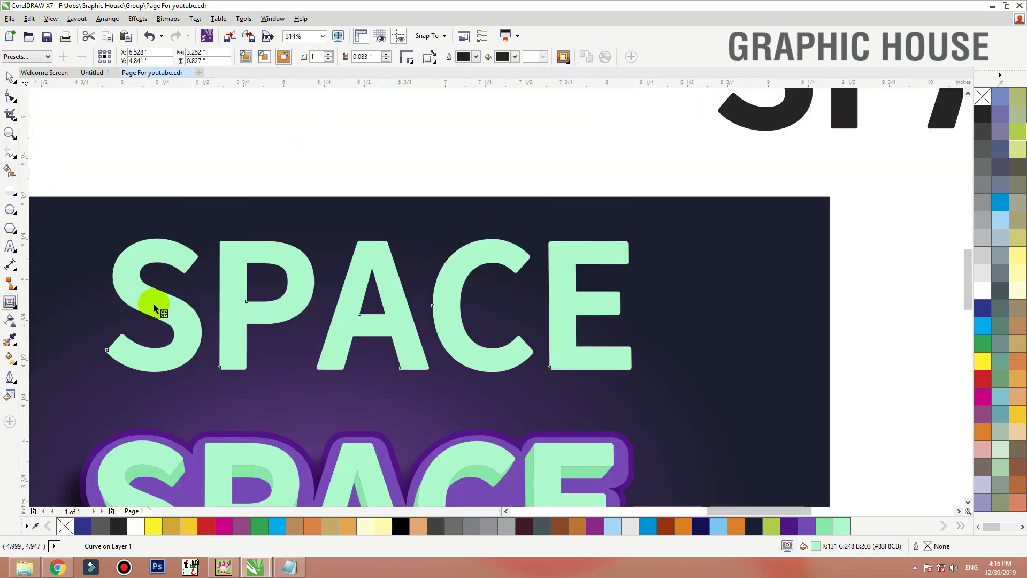
Apply a one-step inside contour with a 0.024 inch offset to the copied mint letters
drag(154, 305, 109, 305)
drag(363, 191, 74, 372)
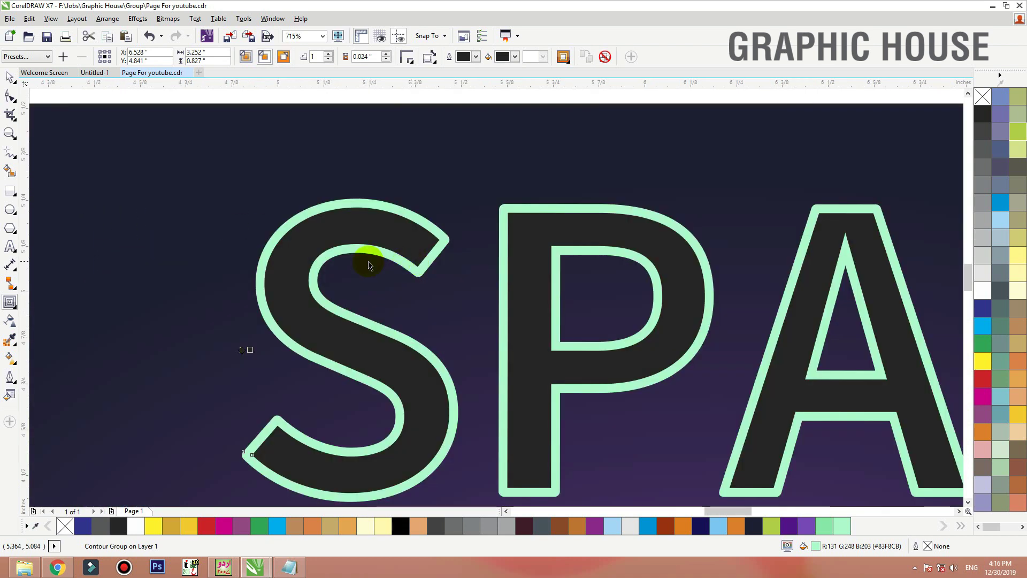
key(space)
drag(330, 222, 280, 180)
key(ctrl+z)
Break apart the contour group of the copied letters into the mint letters and the dark inner letters
scroll(321, 253, down, 1)
click(388, 122)
key(ctrl+z)
click(351, 157)
drag(330, 235, 274, 214)
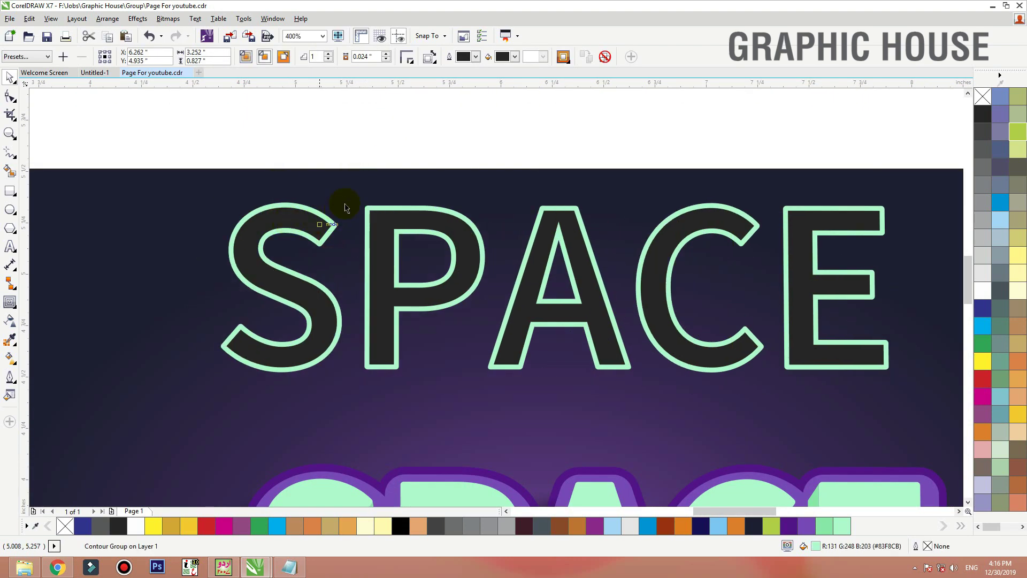
key(ctrl+z)
key(ctrl+k)
click(359, 162)
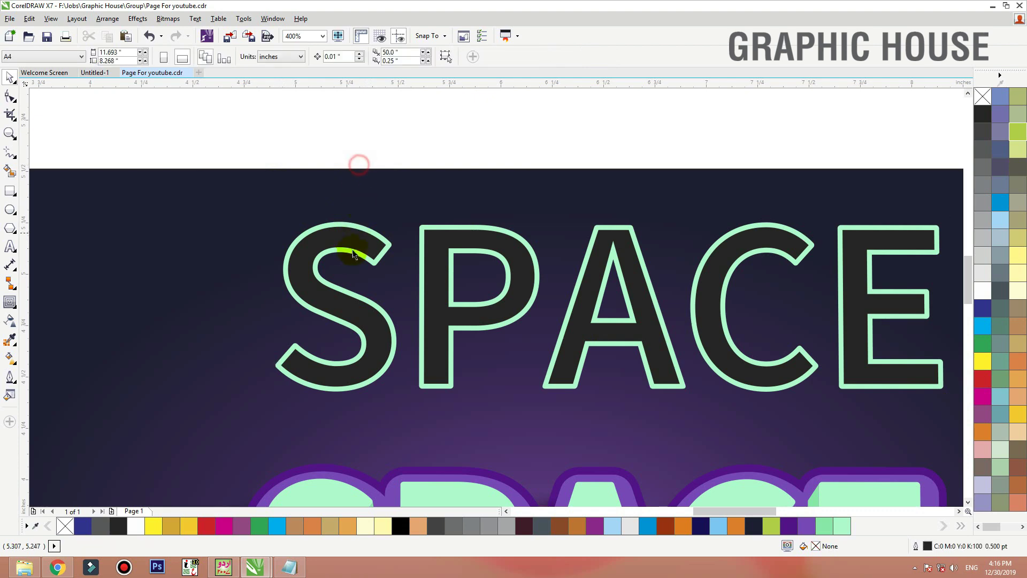
drag(349, 237, 232, 180)
key(ctrl+z)
click(368, 347)
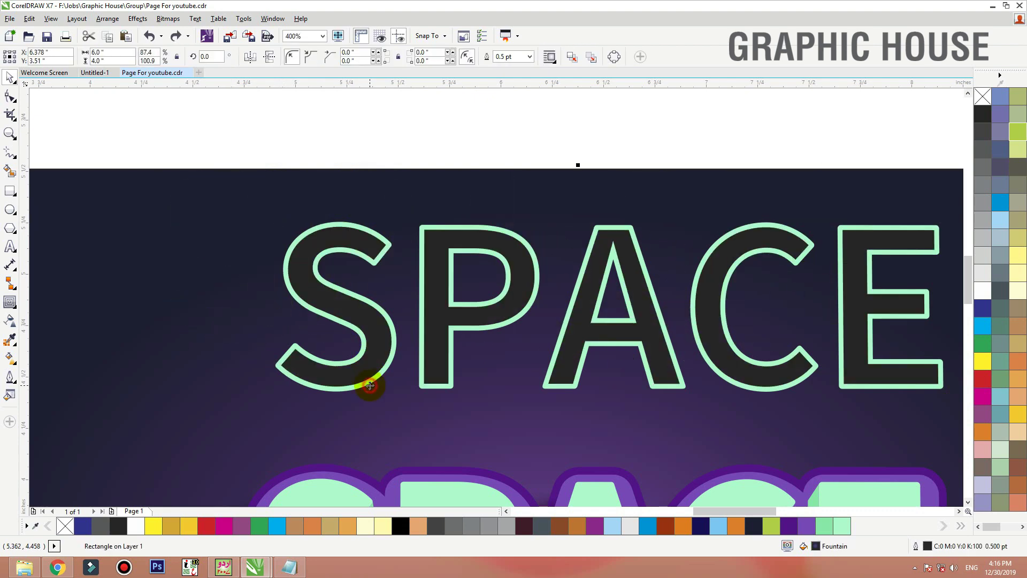
Combine the dark inner letters with the mint letters of the upper SPACE copy into a single outline shape
click(474, 324)
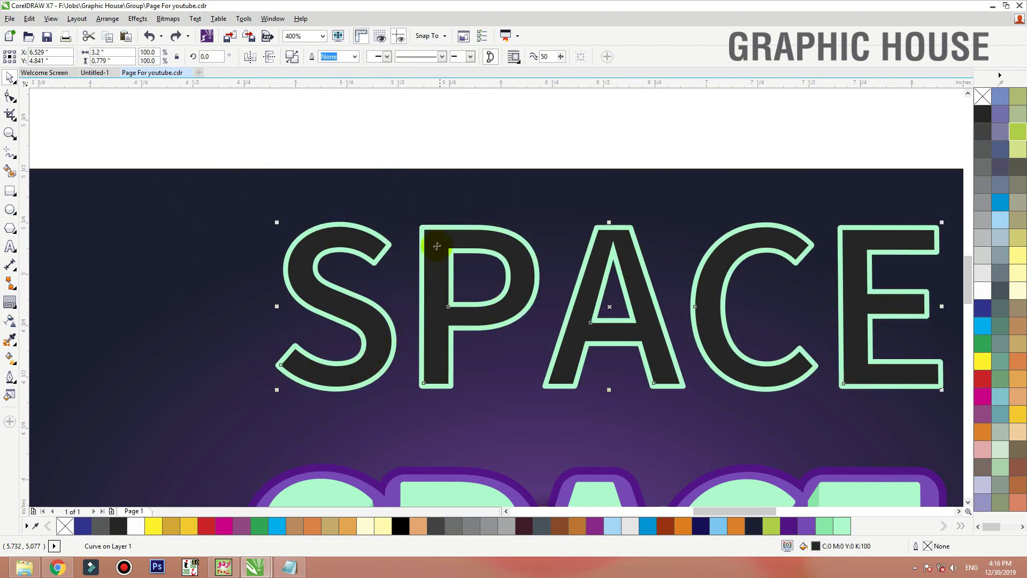
shift+double_click(424, 227)
key(space)
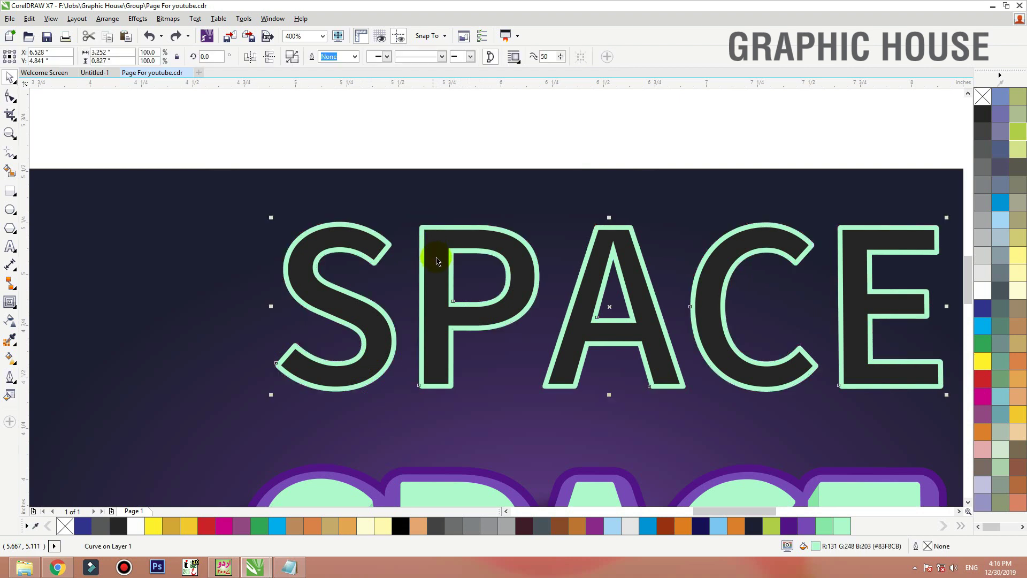
shift+click(433, 274)
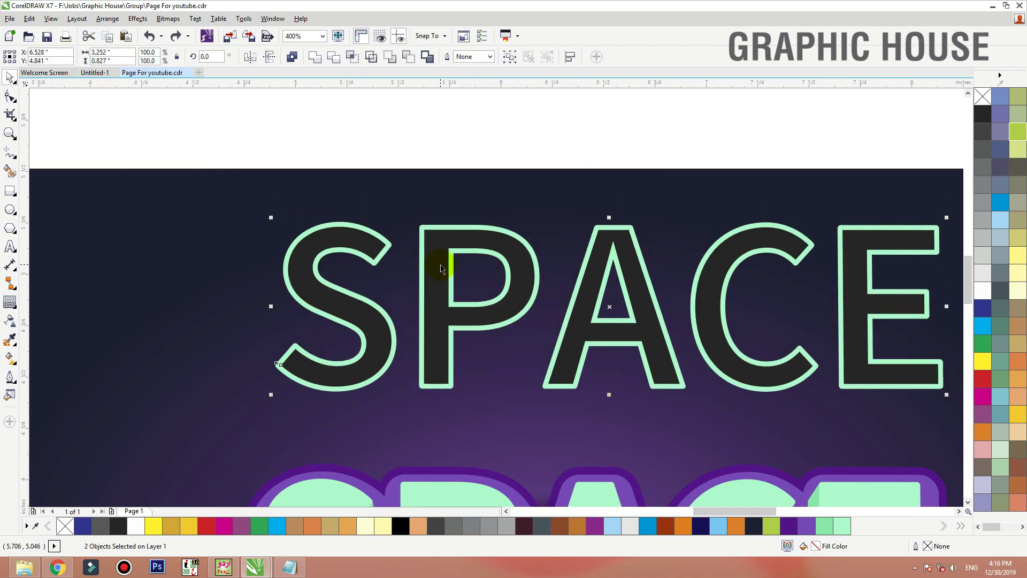
key(ctrl+l)
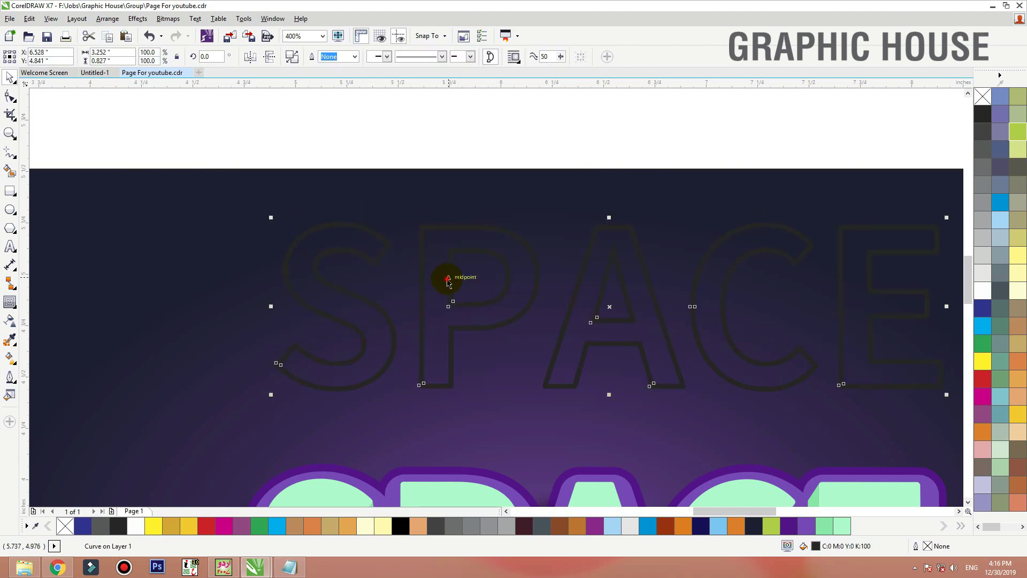
Fill the combined letter outline with pale yellow (C0 M0 Y40 K0) and move it onto the faces of the 3D SPACE letters
key(ctrl+z)
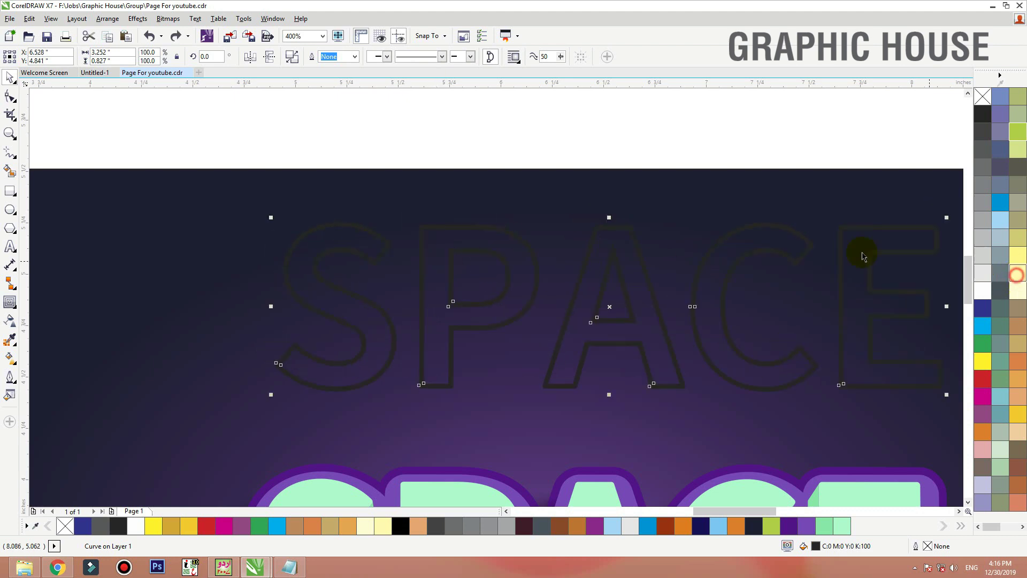
key(ctrl+shift+z)
scroll(424, 229, down, 2)
scroll(311, 340, up, 2)
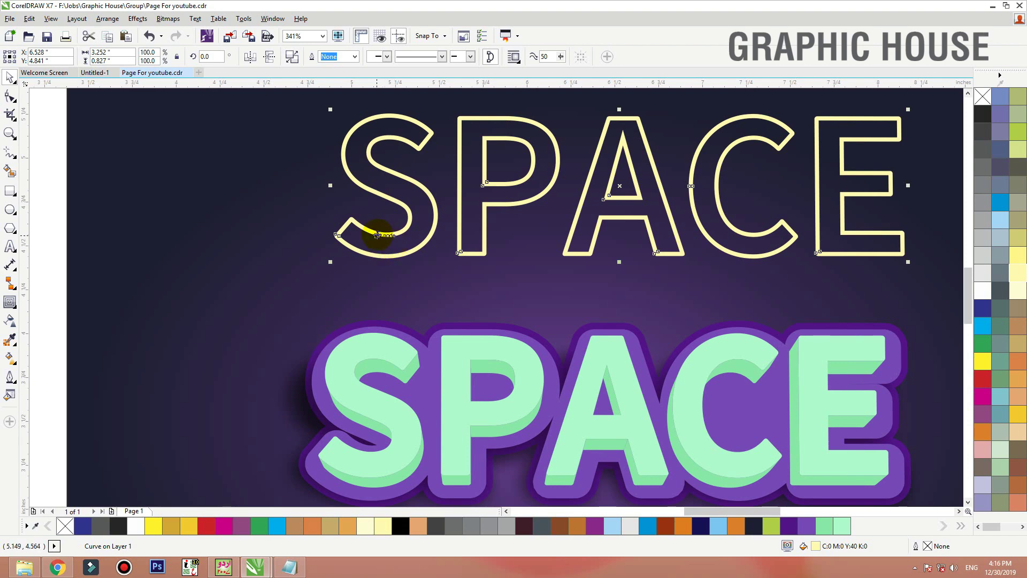
drag(377, 234, 361, 453)
scroll(528, 377, down, 3)
scroll(230, 423, up, 2)
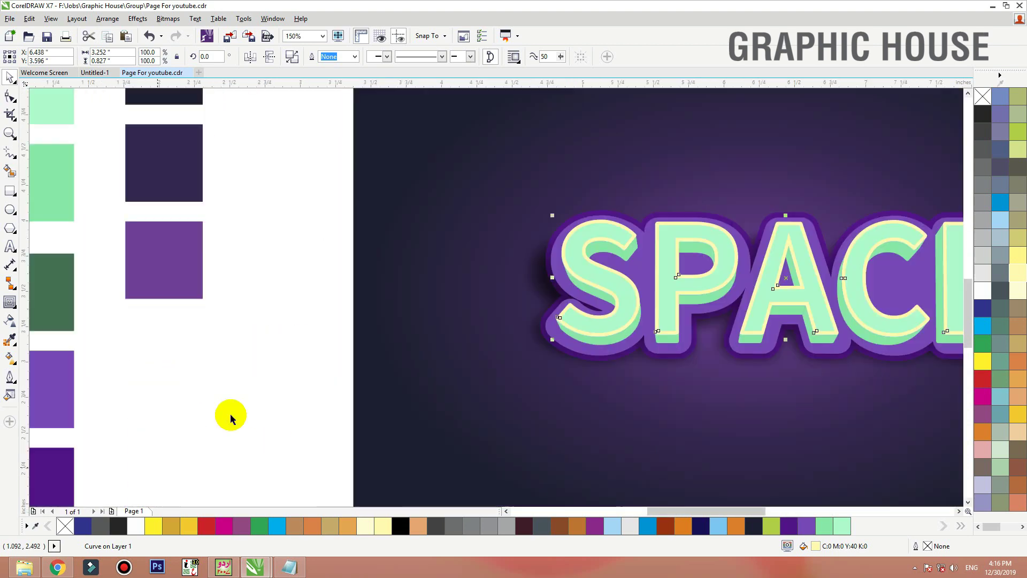
Recolour the pale yellow letter outline with the colour sampled from the dark green swatch
click(10, 339)
click(52, 303)
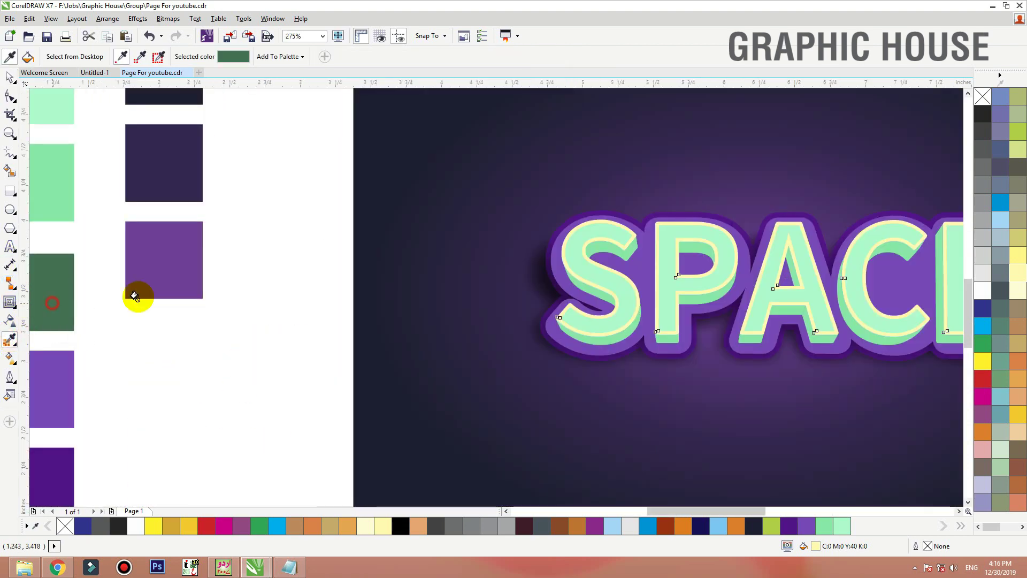
scroll(660, 194, up, 5)
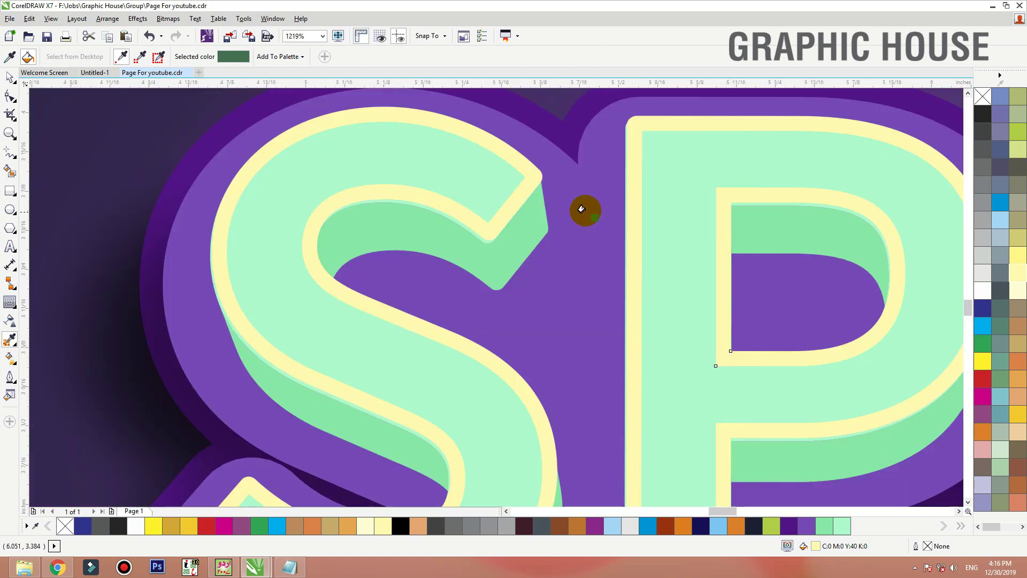
click(528, 177)
scroll(523, 241, down, 5)
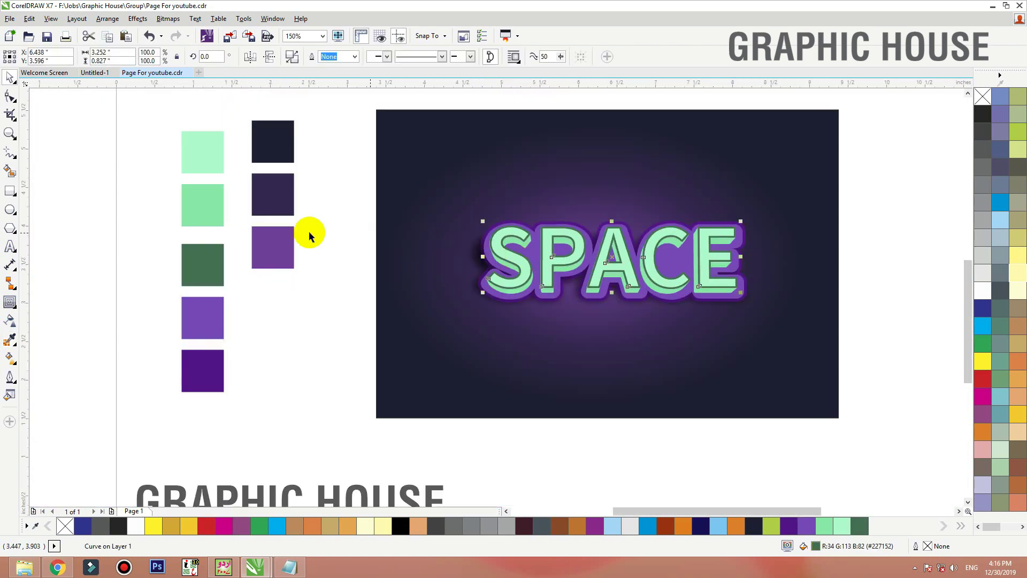
key(space)
key(z)
drag(328, 204, 827, 325)
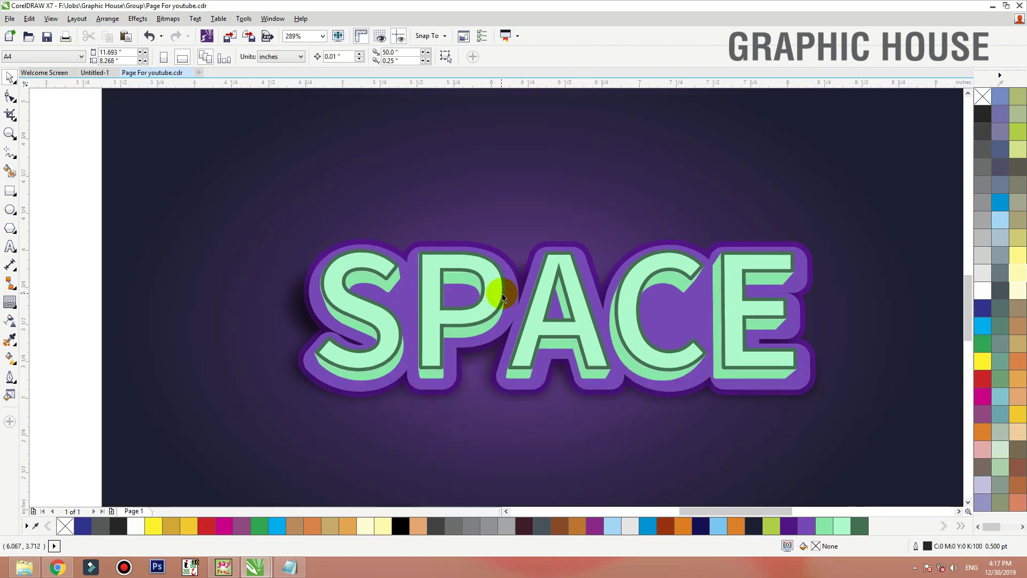
Fill the extrusion group behind the SPACE letters with the dark green (#227152)
drag(502, 294, 506, 244)
key(ctrl+z)
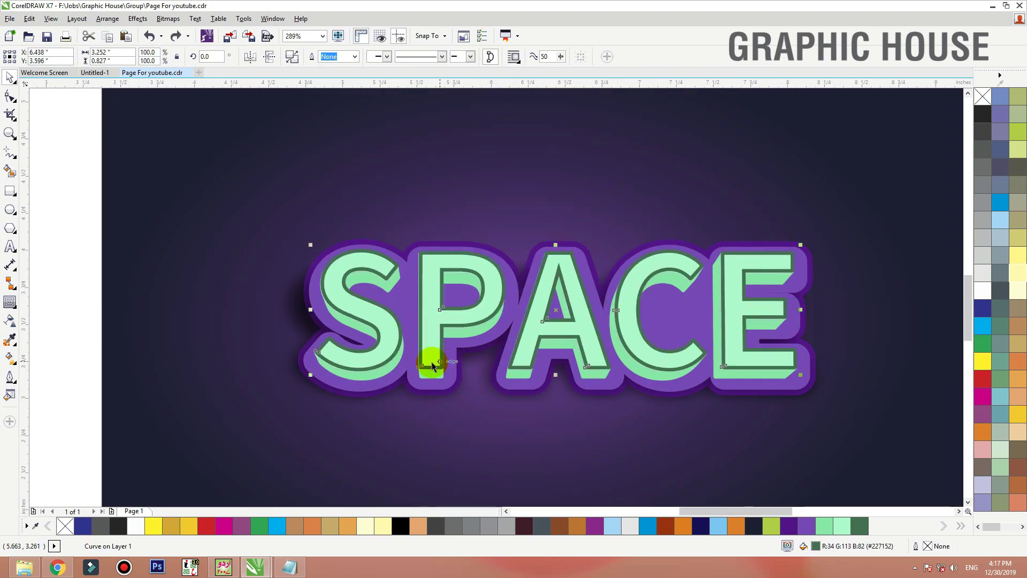
click(442, 198)
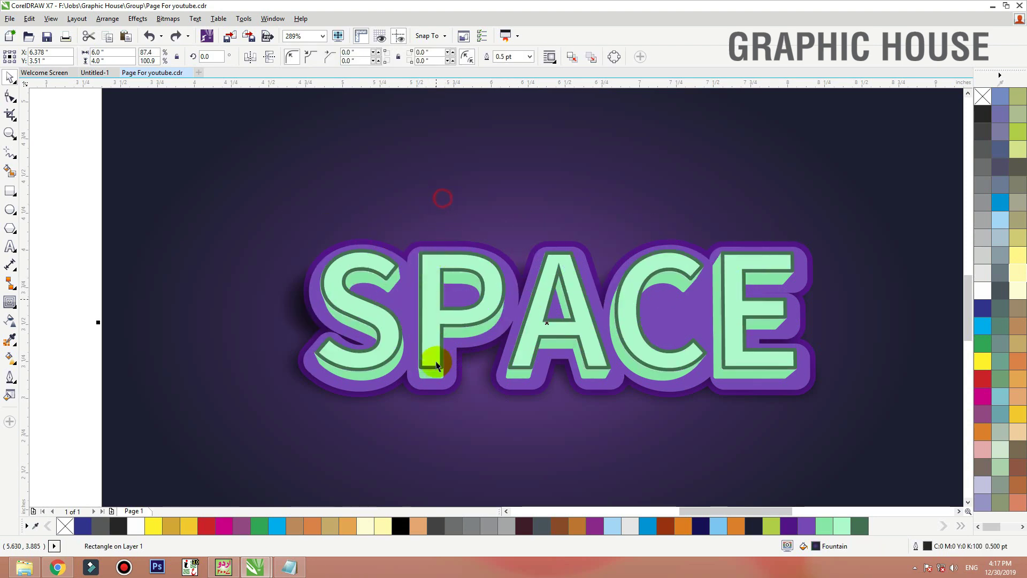
drag(432, 382, 427, 393)
key(ctrl+z)
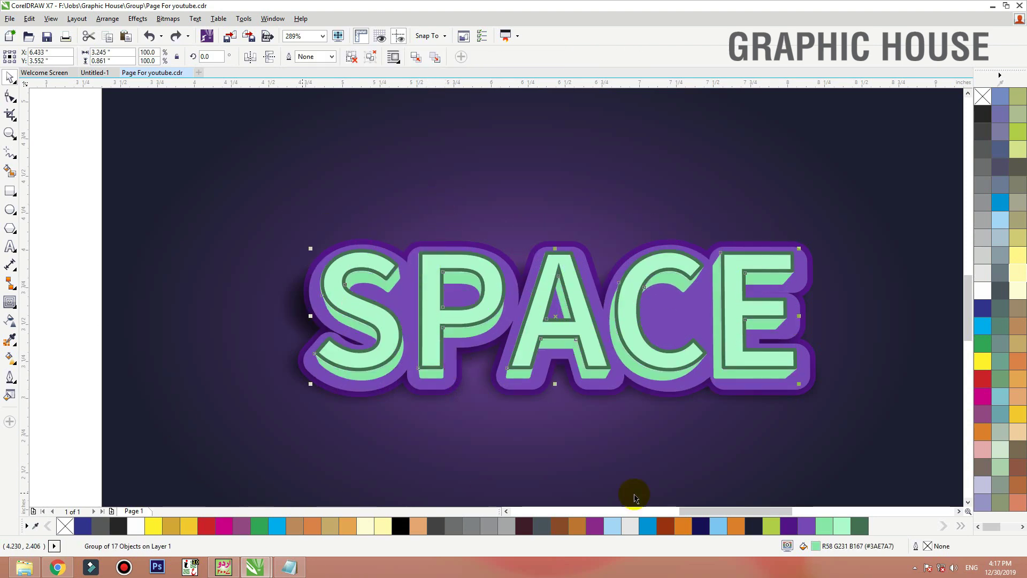
click(862, 525)
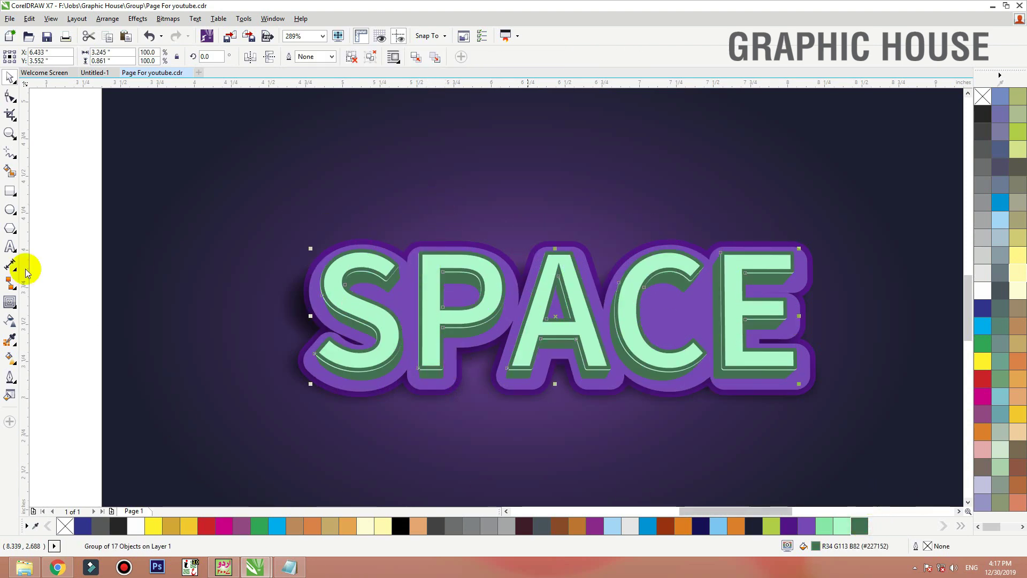
Fill the SPACE letter faces with the colour sampled from the medium green swatch below the lightest mint one
click(80, 343)
click(387, 319)
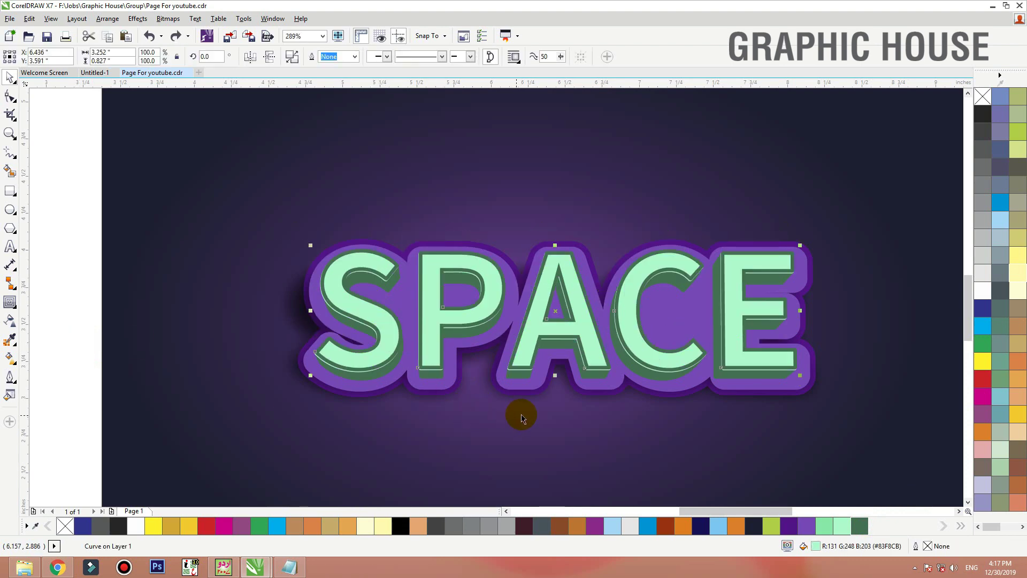
scroll(523, 415, down, 3)
drag(649, 278, 1, 461)
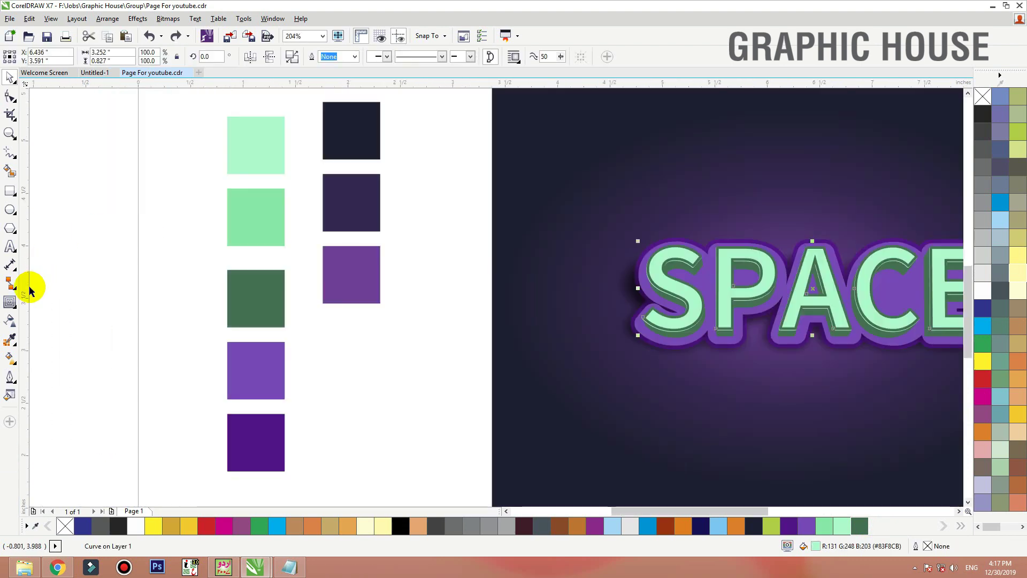
click(10, 339)
click(262, 207)
click(679, 289)
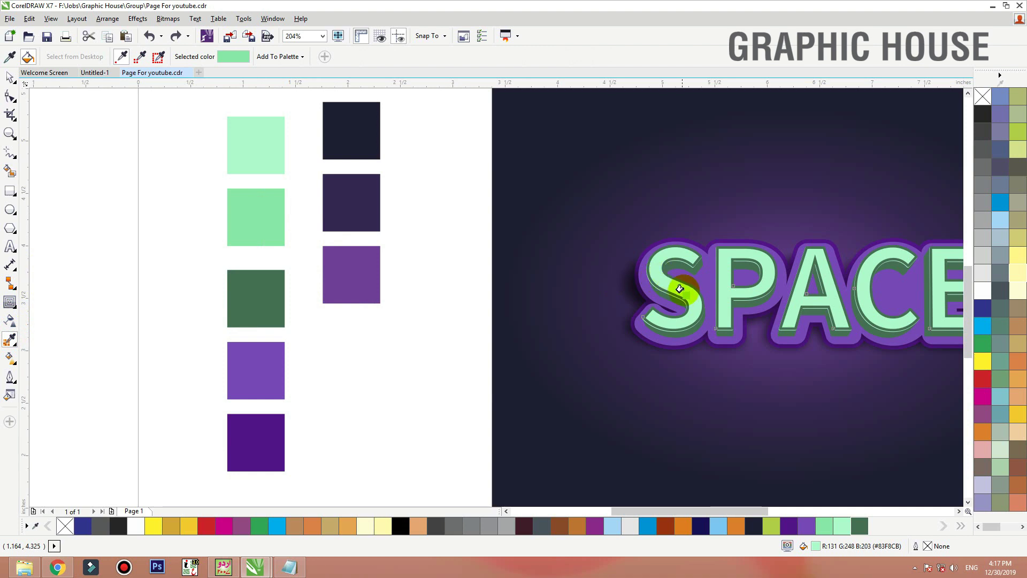
key(space)
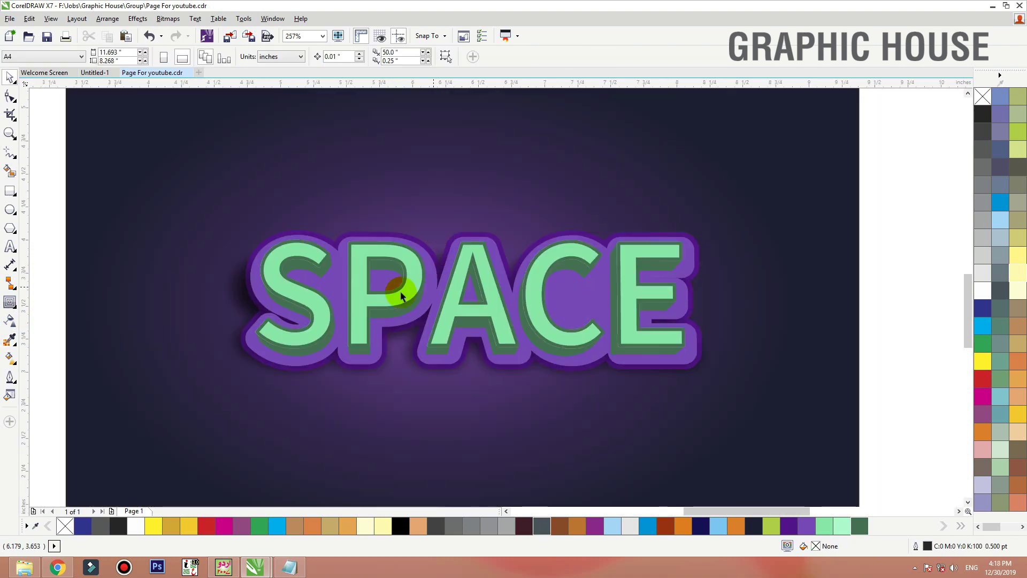
Recolour the dark green inner outline of the letters with the colour sampled from the lightest mint swatch
click(393, 288)
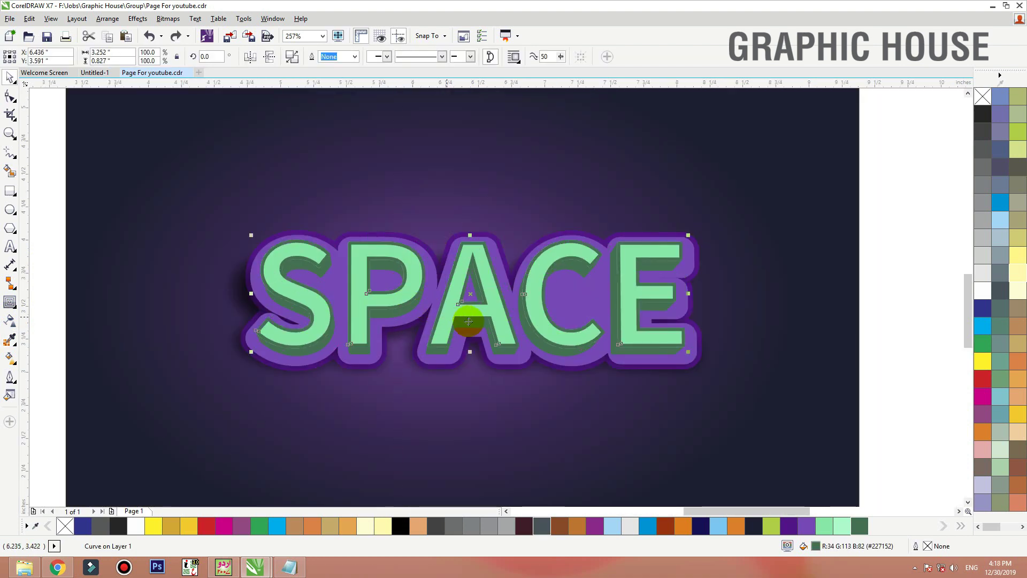
scroll(470, 314, down, 3)
scroll(44, 291, up, 2)
click(10, 341)
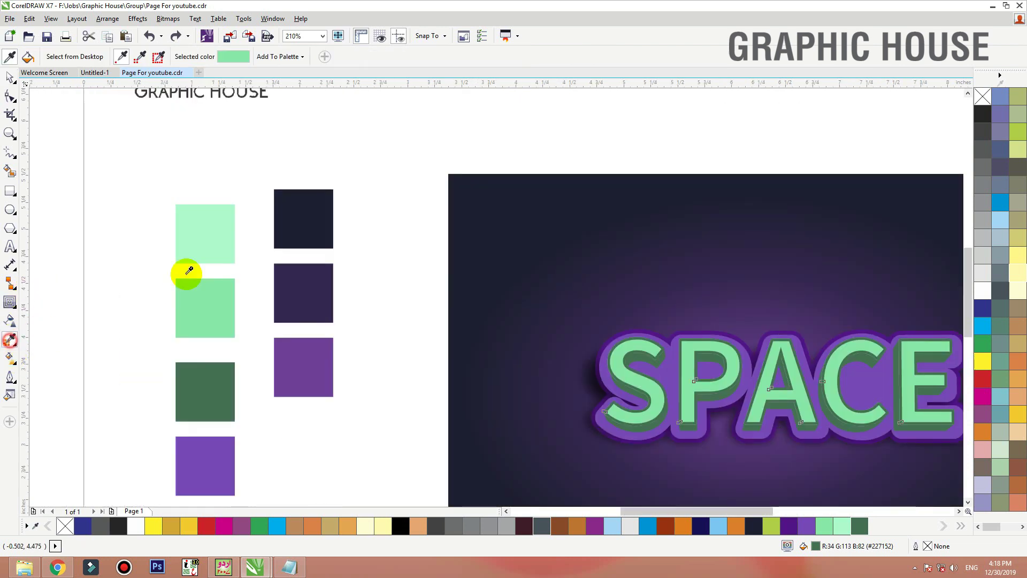
click(223, 235)
scroll(625, 356, up, 5)
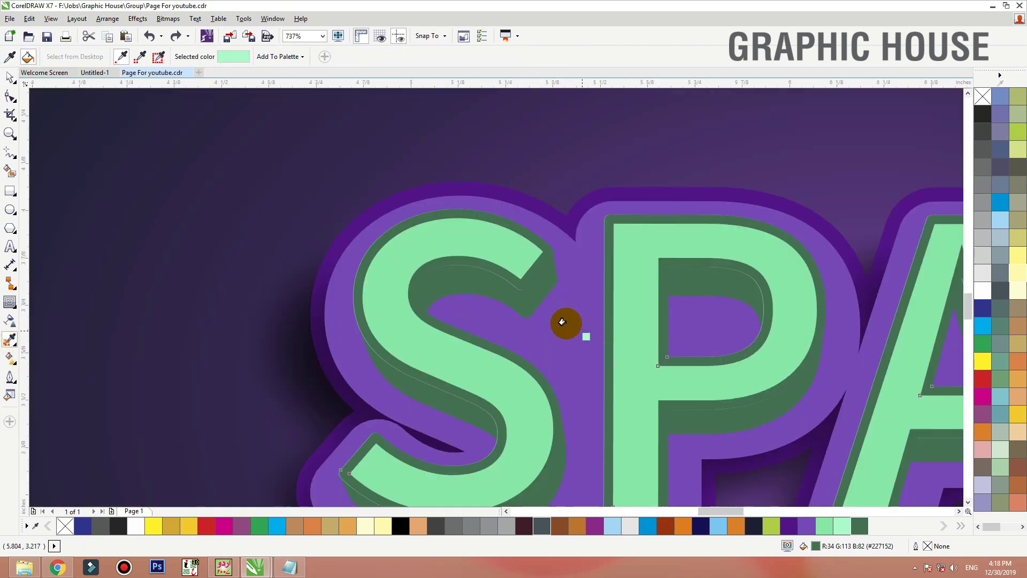
click(510, 276)
scroll(505, 274, down, 1)
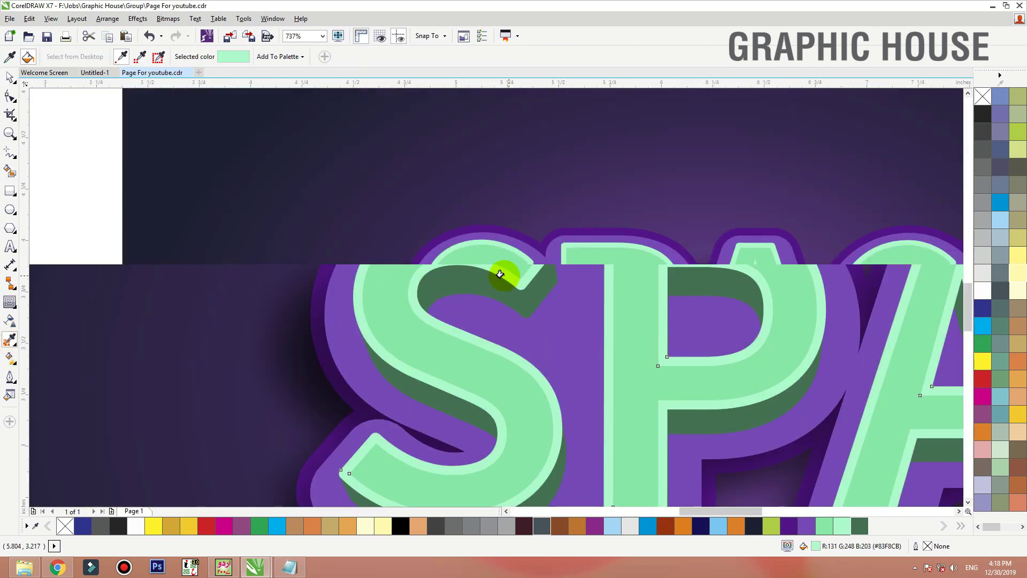
key(space)
click(529, 184)
key(shift+F2)
click(880, 266)
key(F2)
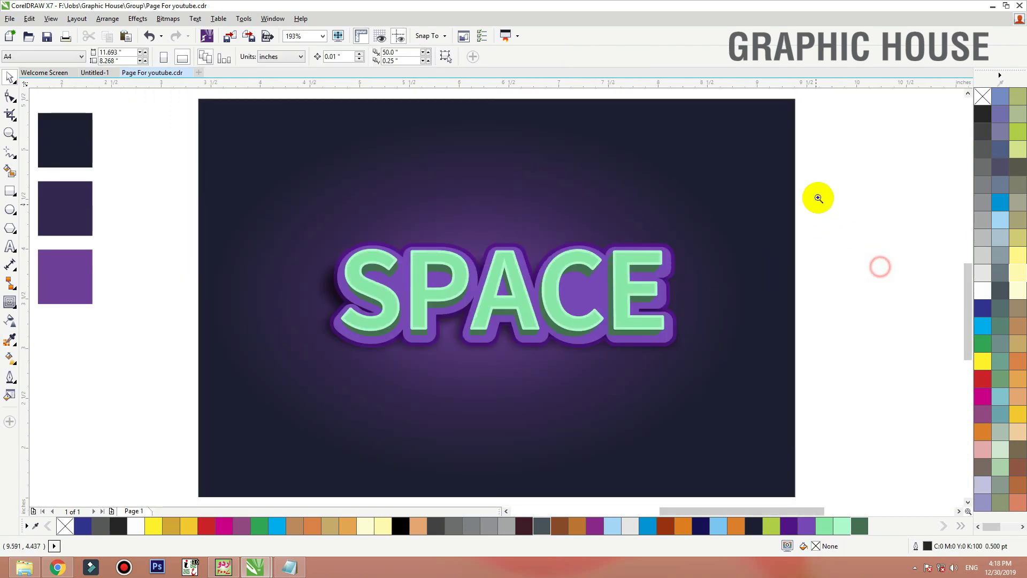
Apply a linear gradient to the SPACE letter faces, running from light green at their top to dark green at their bottom
drag(819, 198, 272, 362)
click(287, 324)
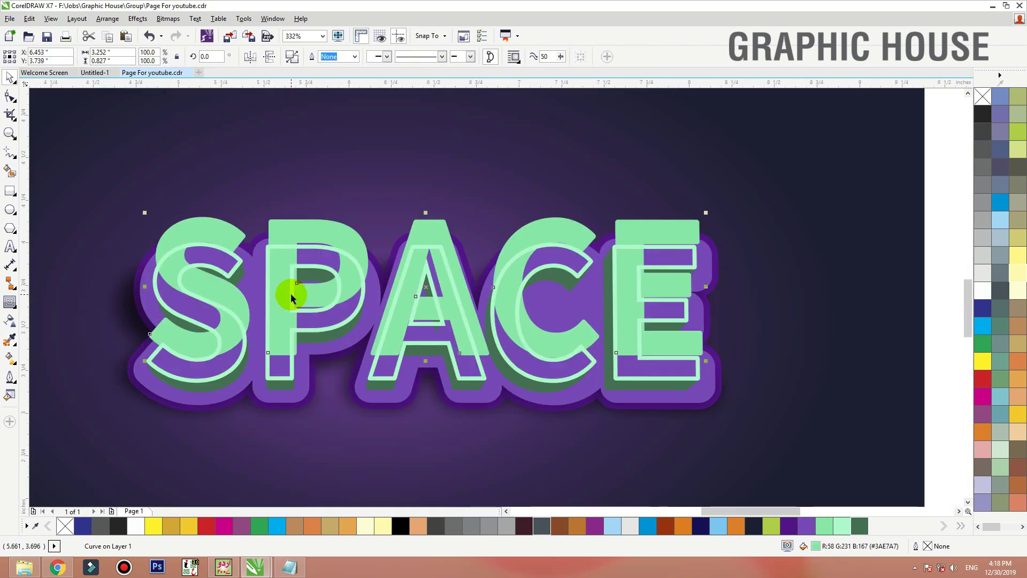
click(10, 357)
drag(298, 237, 298, 365)
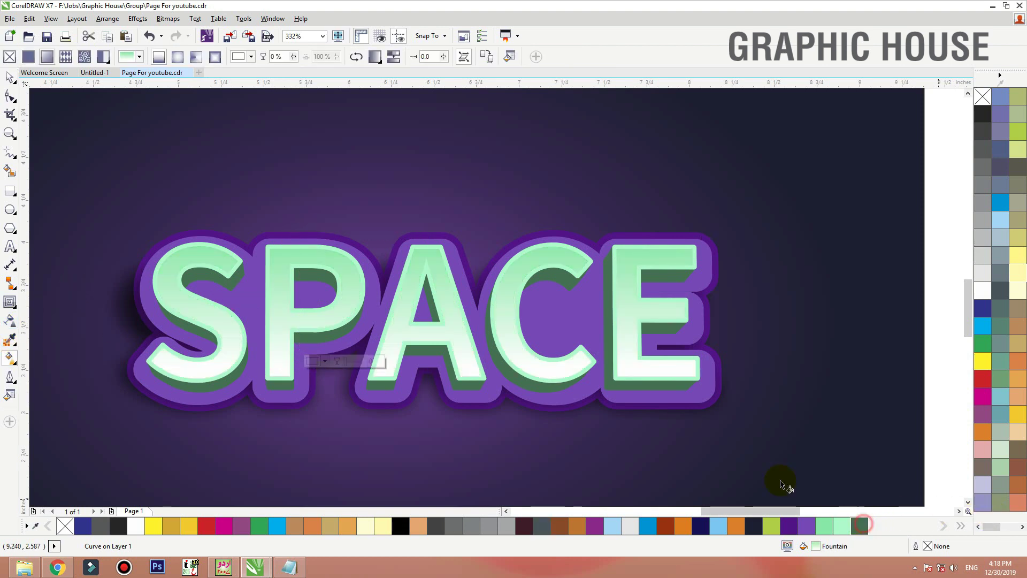
click(293, 399)
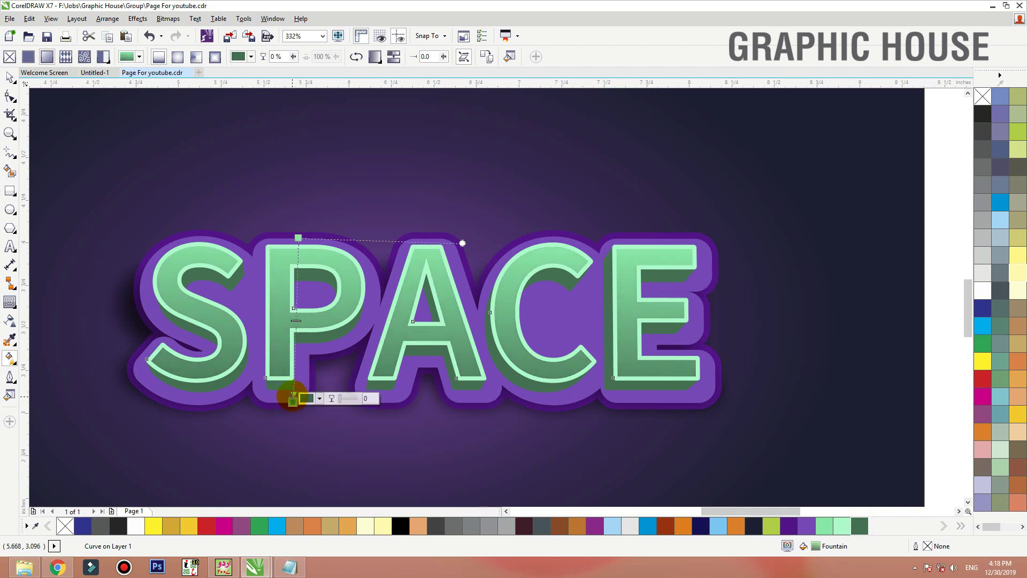
mouse_move(293, 399)
mouse_down()
mouse_move(292, 389)
mouse_move(282, 394)
mouse_up()
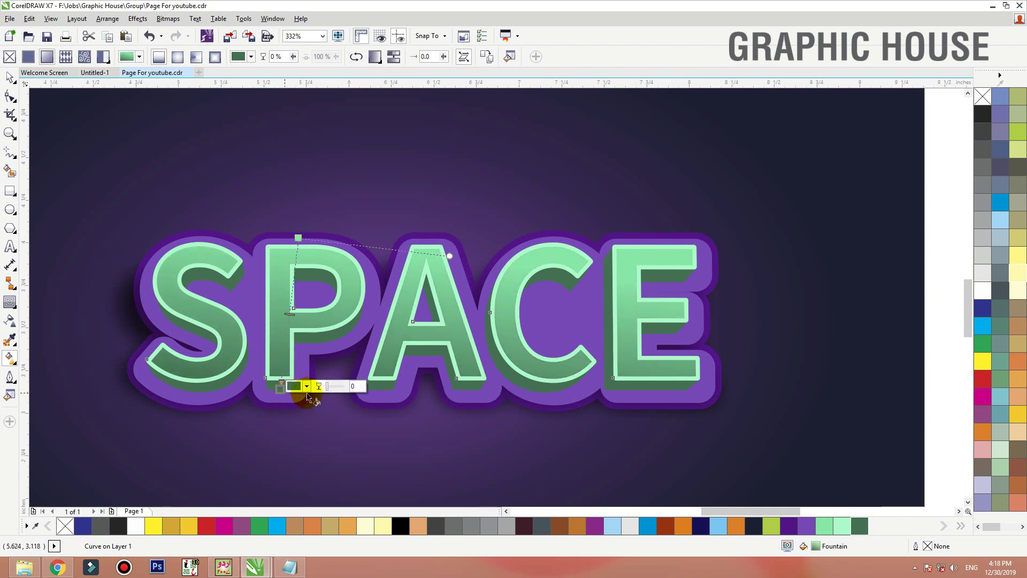
key(space)
scroll(738, 325, down, 2)
Group the mint outline, the gradient letter faces and the dark green extrusion together
click(848, 296)
key(F2)
drag(844, 231, 307, 374)
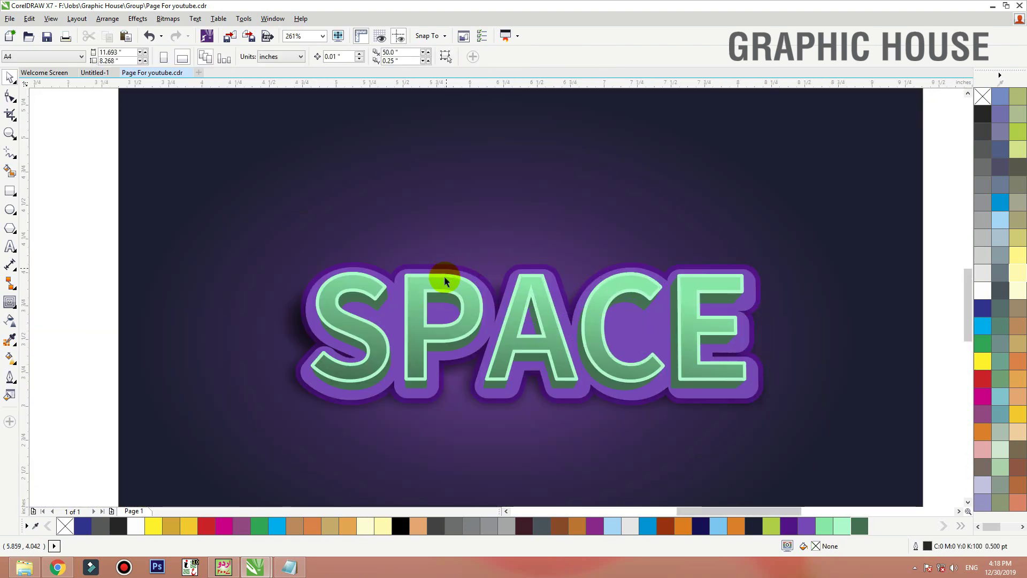
mouse_move(474, 326)
mouse_down()
mouse_move(474, 187)
mouse_move(415, 295)
mouse_move(311, 273)
mouse_move(475, 316)
mouse_up()
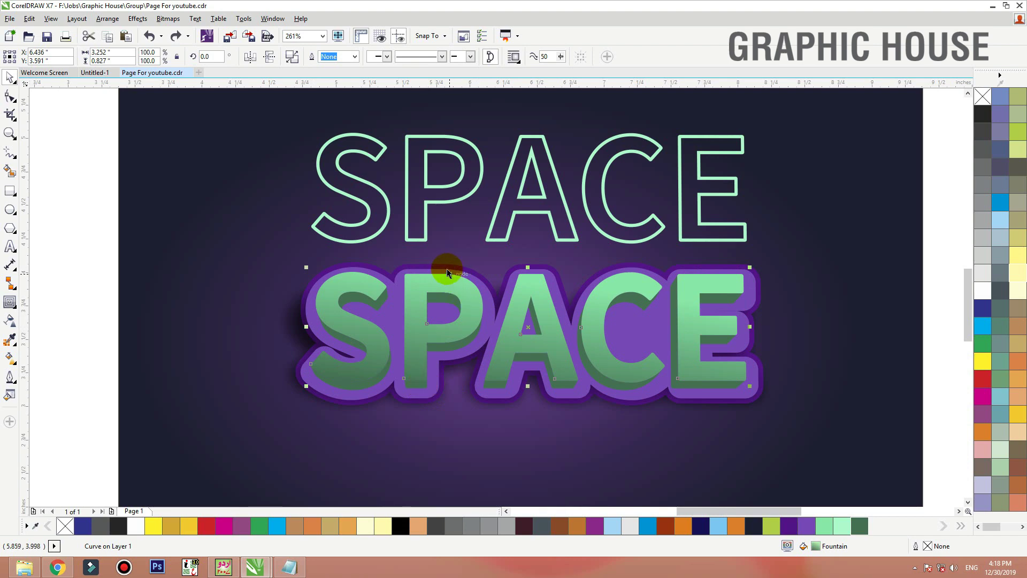
key(ctrl+z)
click(933, 234)
drag(933, 234, 306, 409)
click(395, 310)
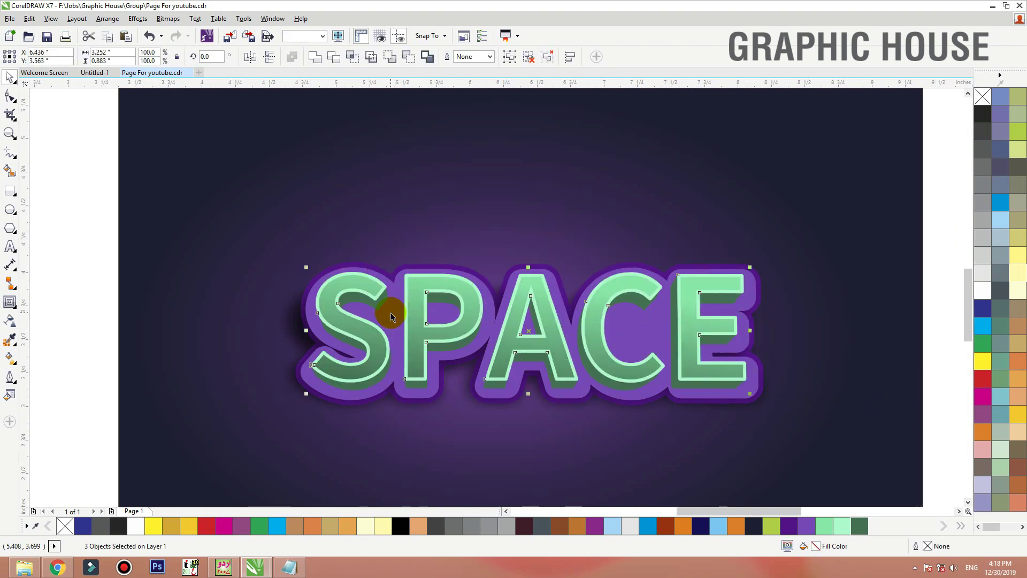
key(ctrl+g)
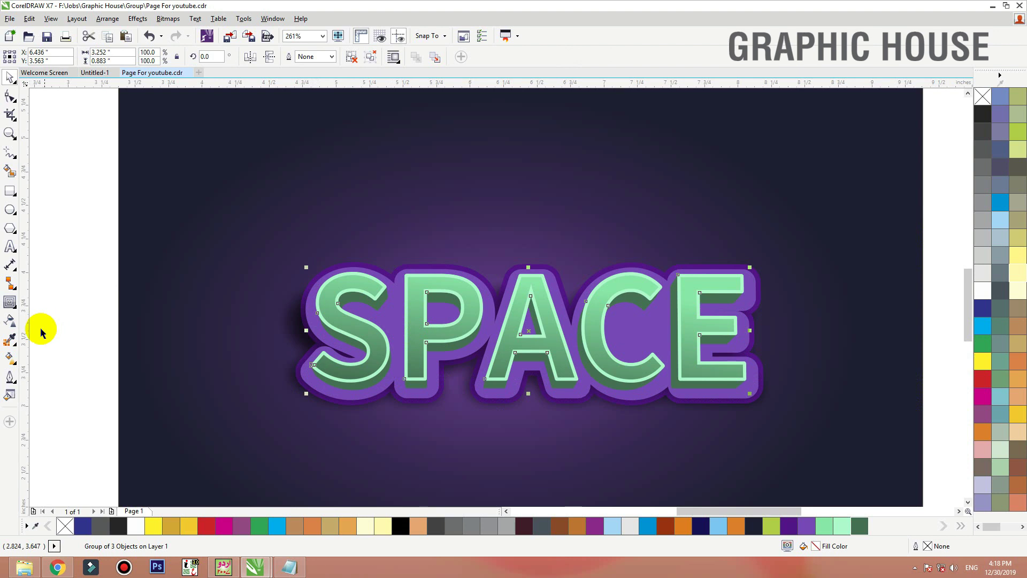
Add a drop shadow to the grouped letters with the Drop Shadow tool, cast straight downward from the centre of the A
click(16, 340)
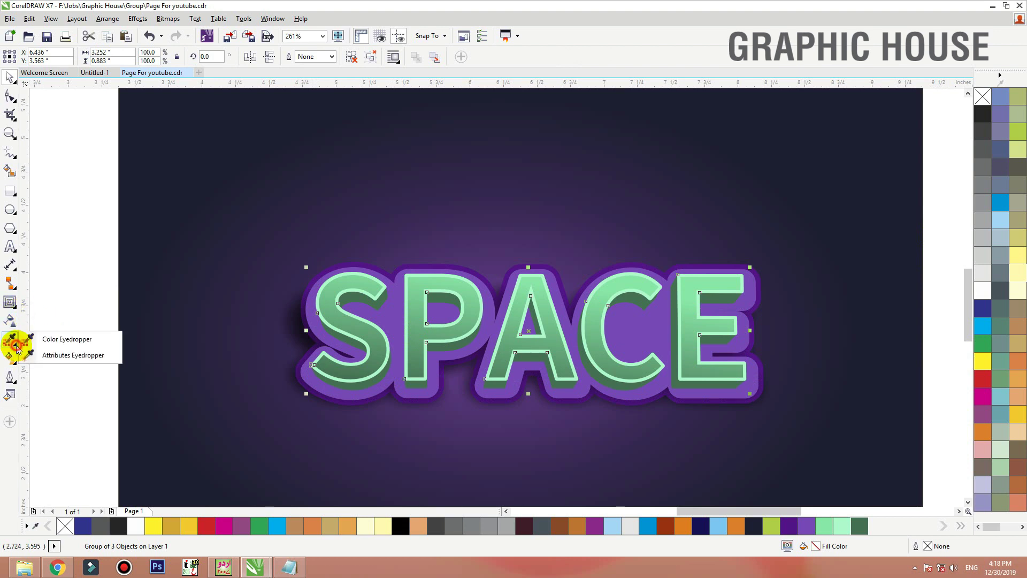
click(16, 310)
click(48, 298)
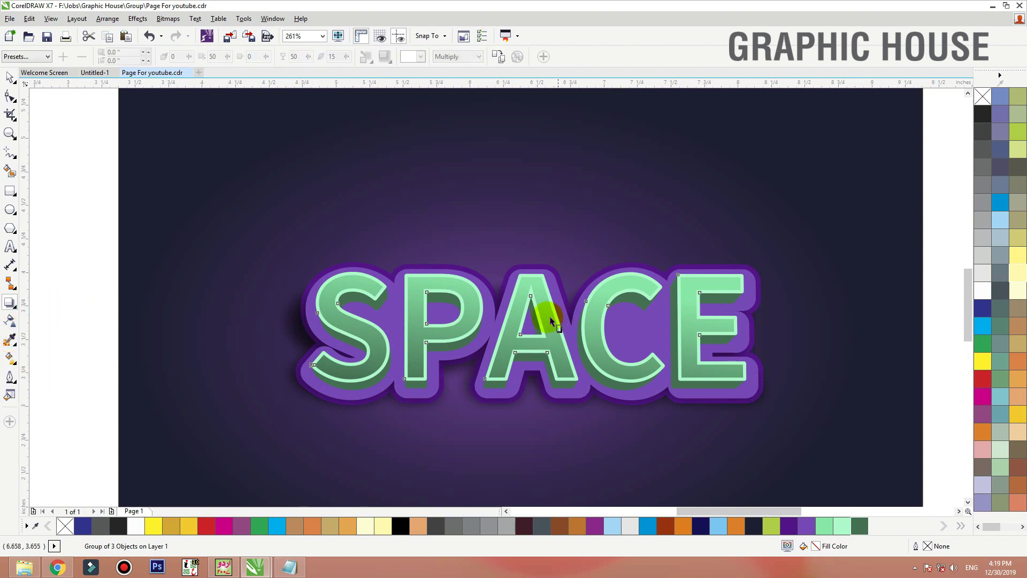
drag(528, 330, 524, 385)
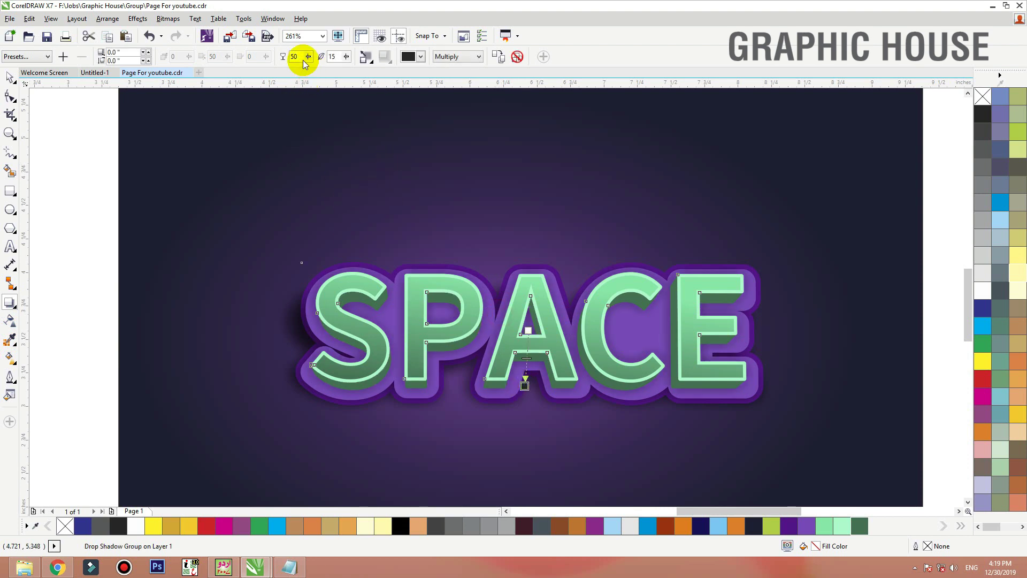
Set the letters' drop shadow opacity to 88 and its feathering to 5
drag(308, 56, 252, 50)
click(331, 56)
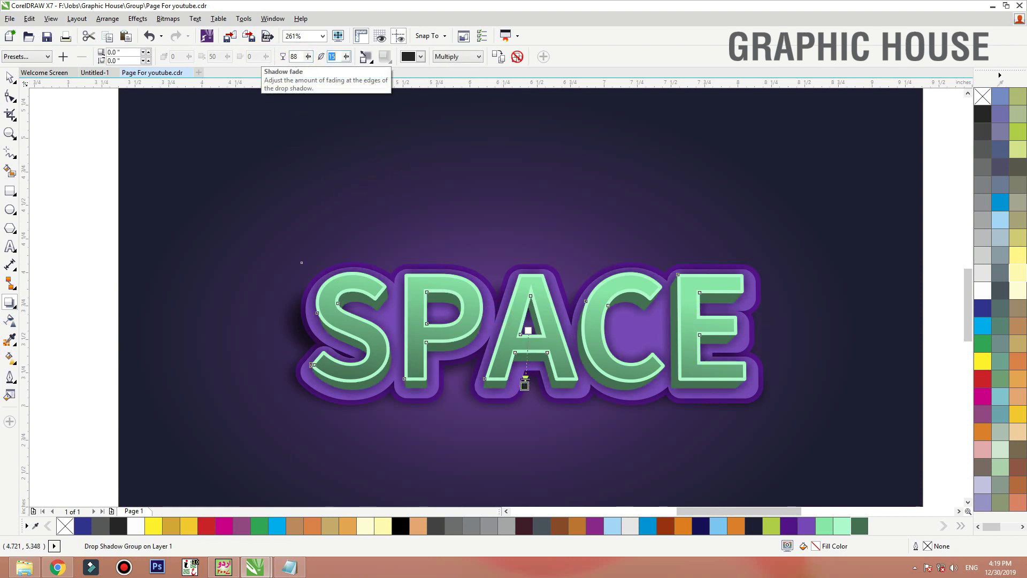
text(5)
click(256, 57)
key(space)
click(110, 243)
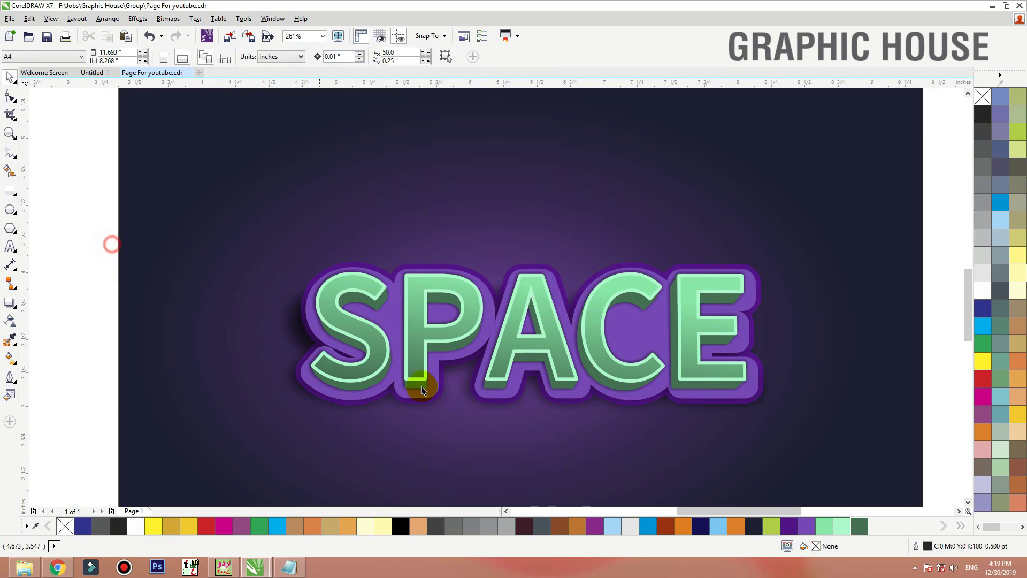
Break the drop shadow apart from the grouped SPACE letters, and undo the trial move of the shadow
drag(422, 386, 248, 305)
key(ctrl+z)
key(ctrl+k)
click(89, 296)
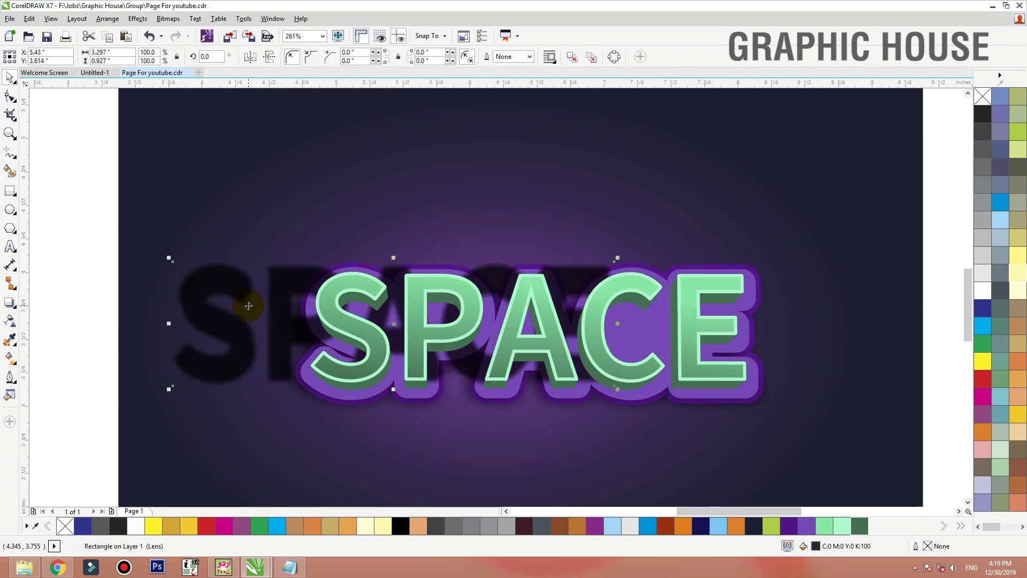
key(ctrl+z)
Nudge the separated shadow two increments downward beneath the SPACE letters
key(F2)
drag(258, 269, 565, 453)
key(Down)
key(Down)
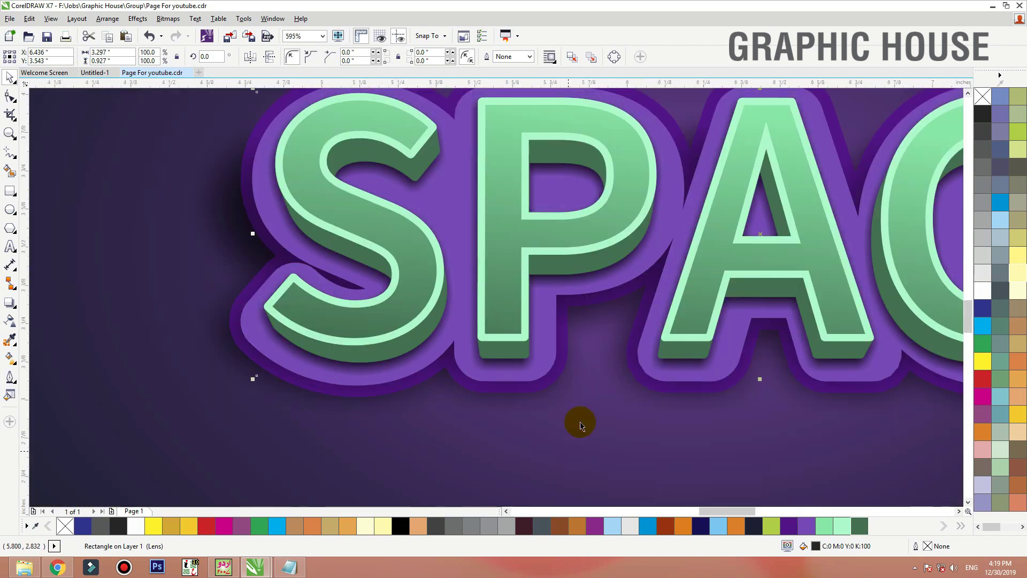
Convert the separated shadow to a 300 dpi CMYK bitmap with anti-aliasing and a transparent background
click(170, 18)
click(240, 31)
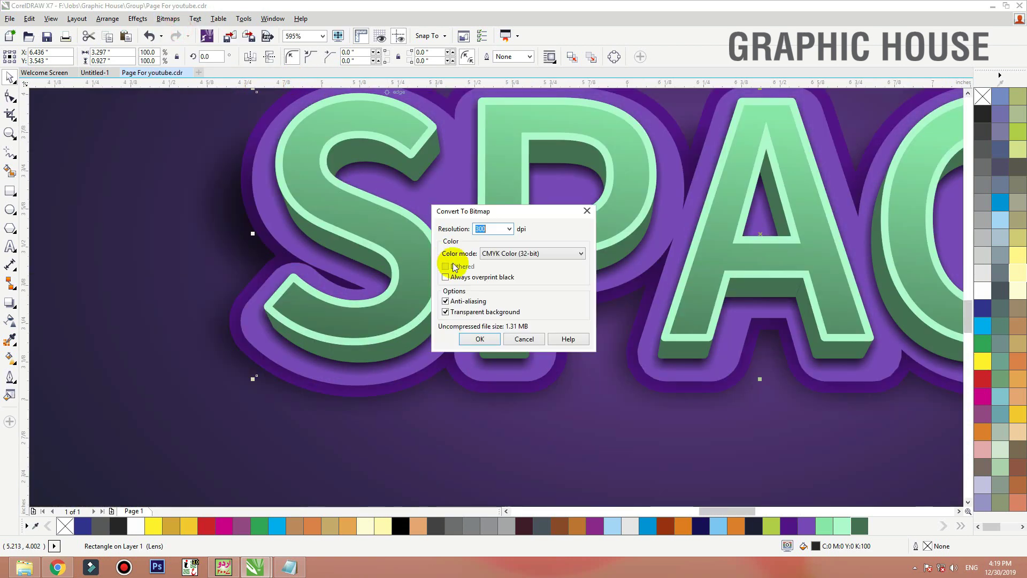
click(478, 339)
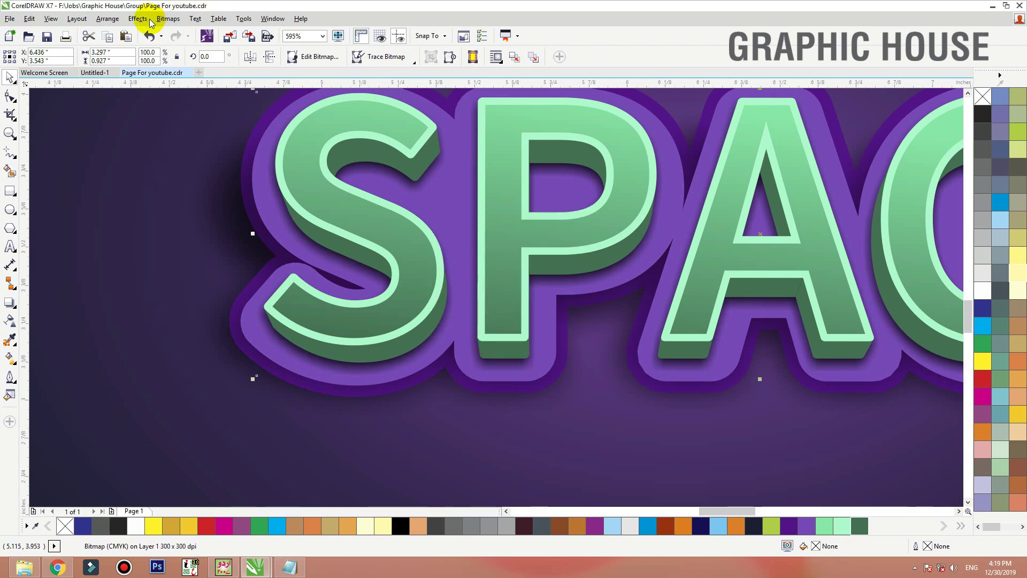
Apply a Gaussian Blur to the shadow bitmap, with a radius slightly above 3.6 pixels
click(168, 18)
mouse_move(245, 328)
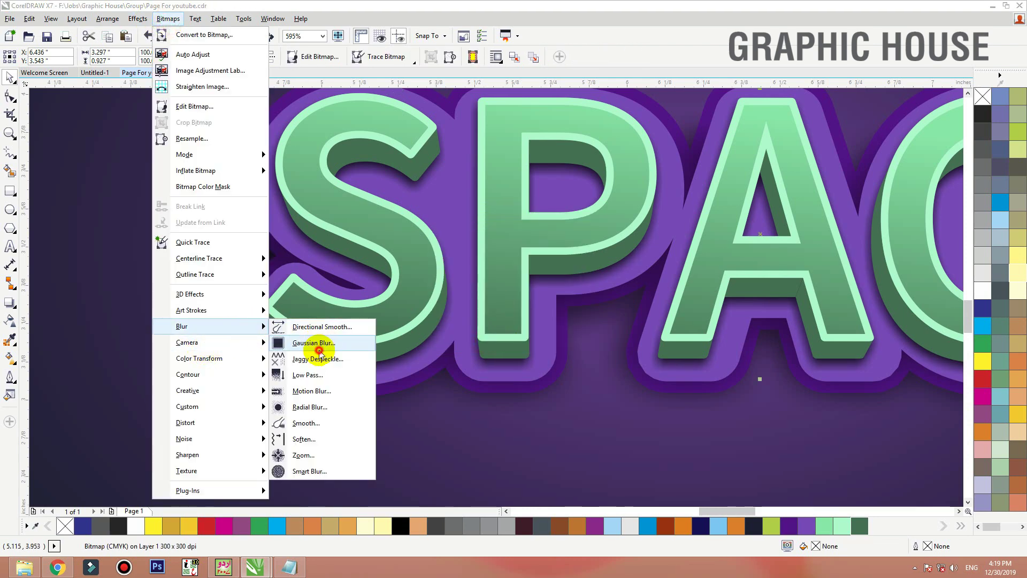
click(320, 343)
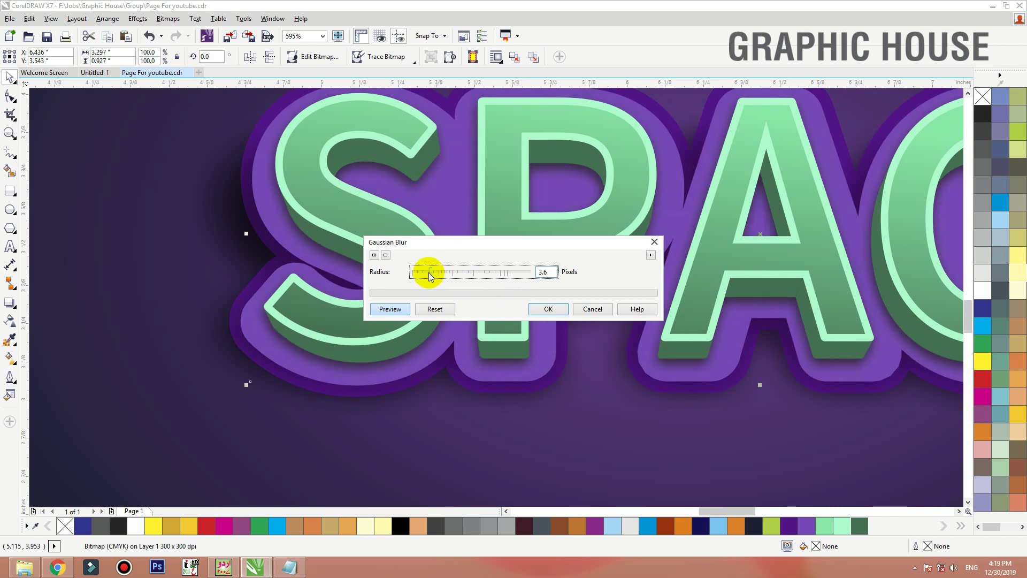
drag(433, 272, 442, 272)
click(541, 308)
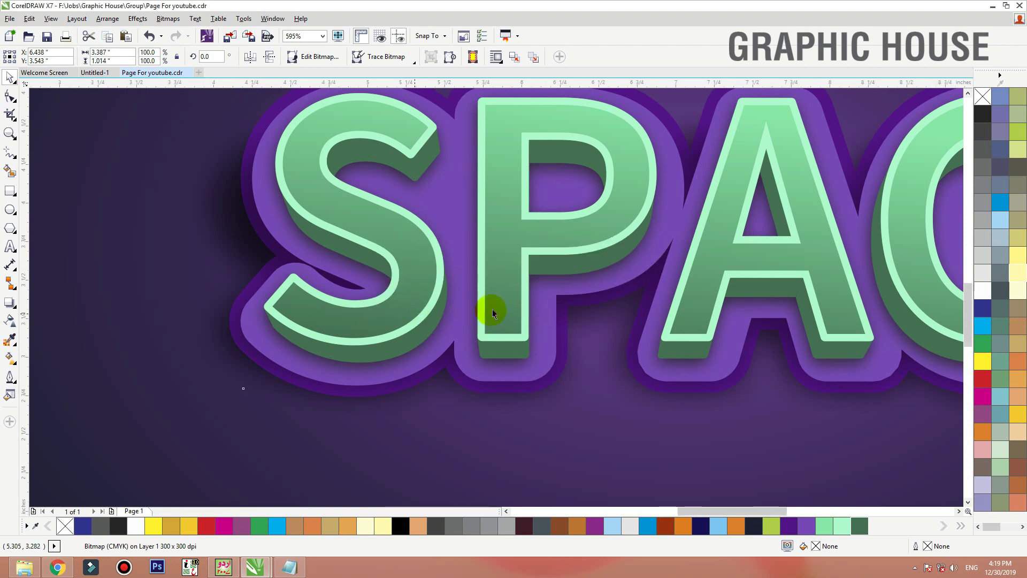
Apply a uniform transparency of 20 to the blurred shadow bitmap, keeping the Normal merge mode
scroll(476, 279, down, 2)
drag(492, 266, 475, 284)
click(13, 324)
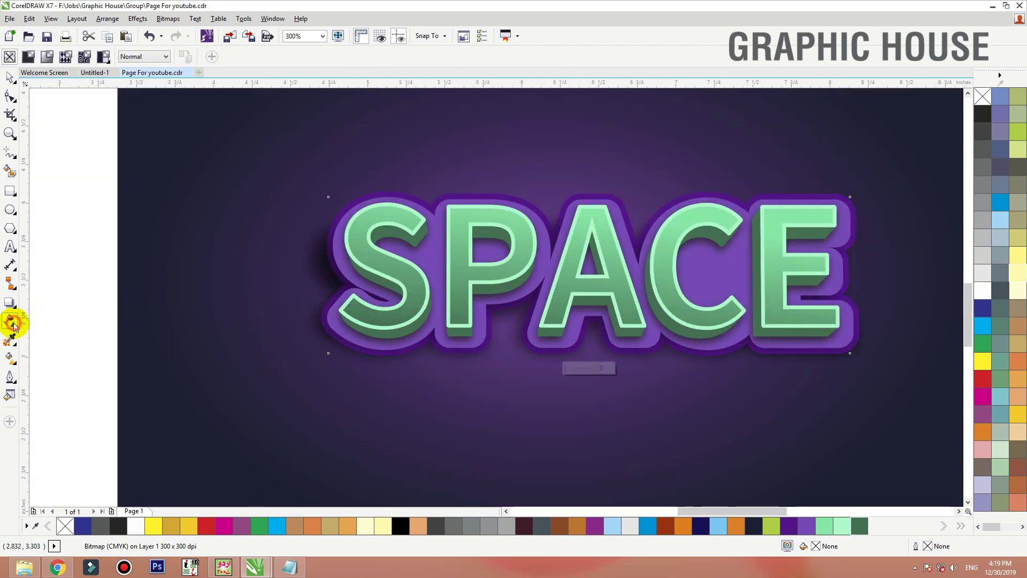
click(29, 57)
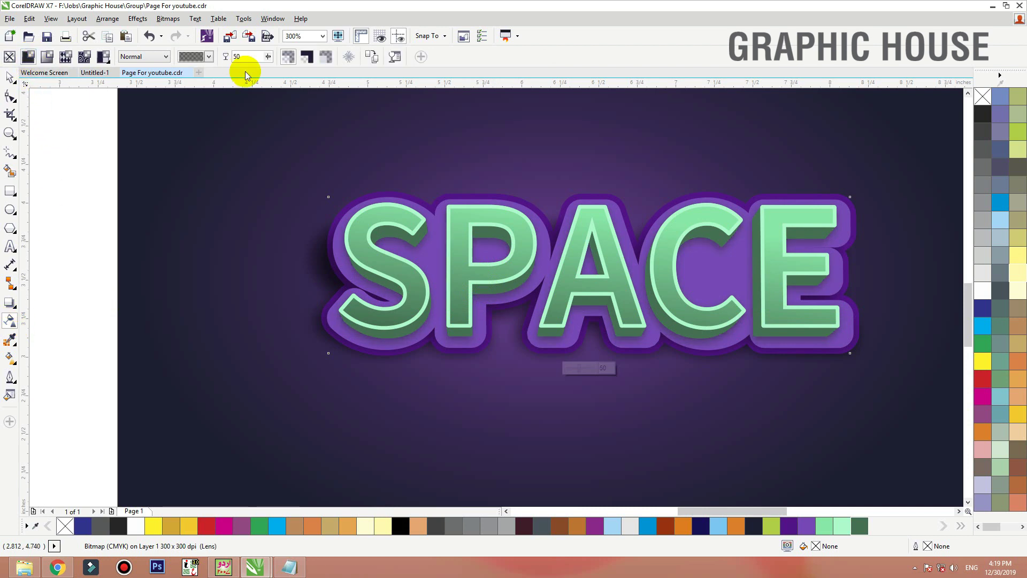
click(236, 57)
text(3)
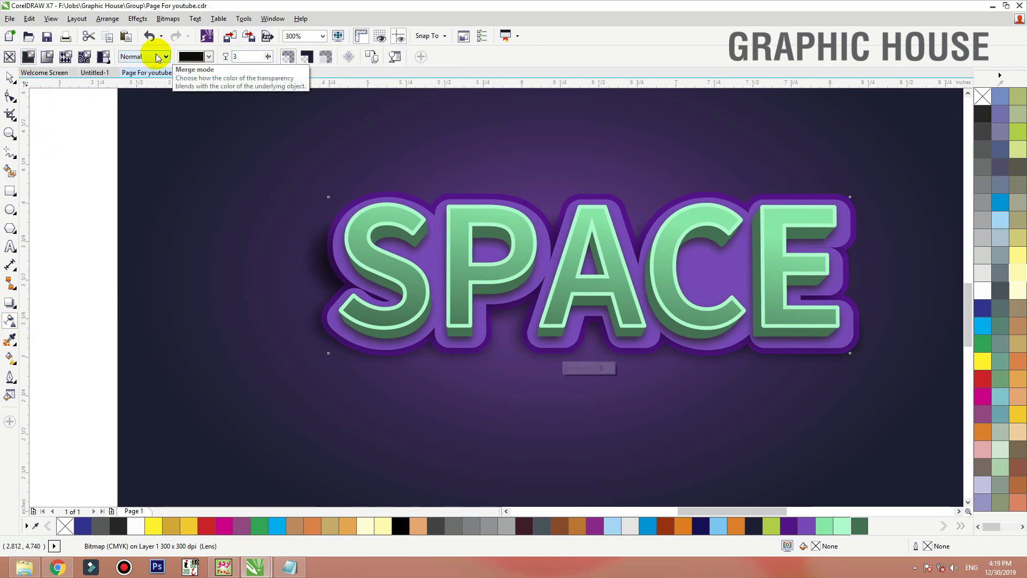
click(246, 55)
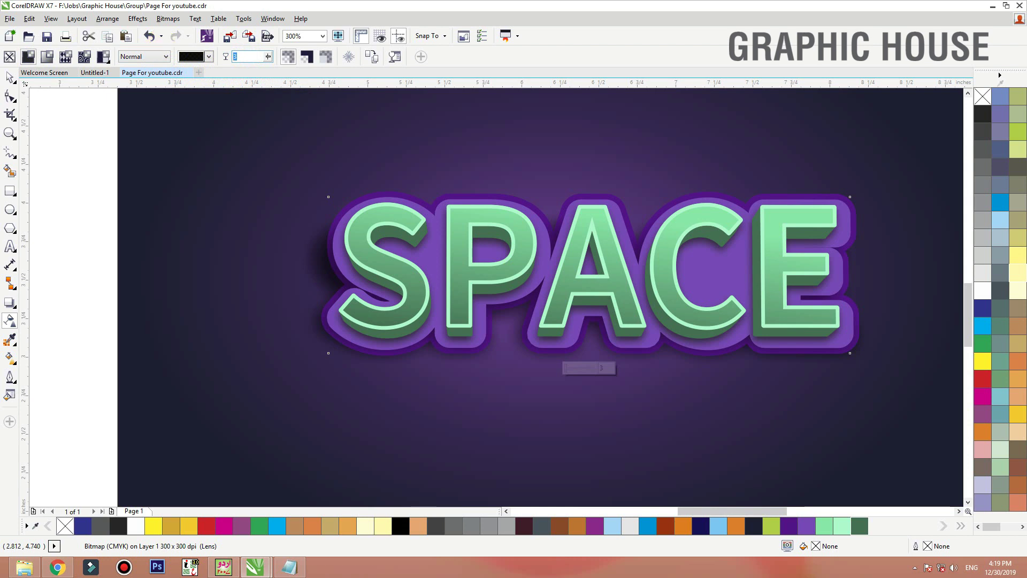
text(0)
key(Return)
click(243, 57)
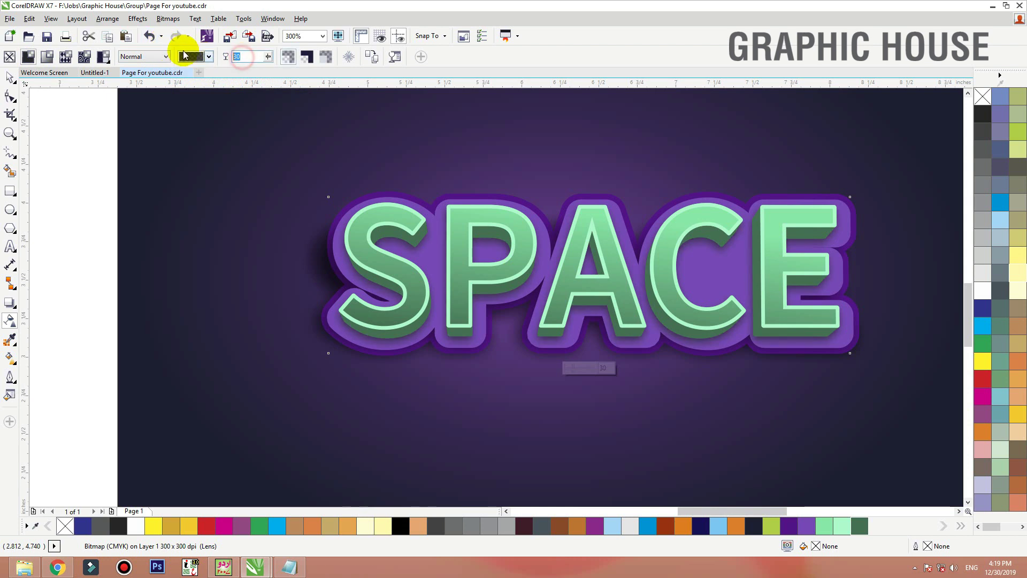
click(9, 76)
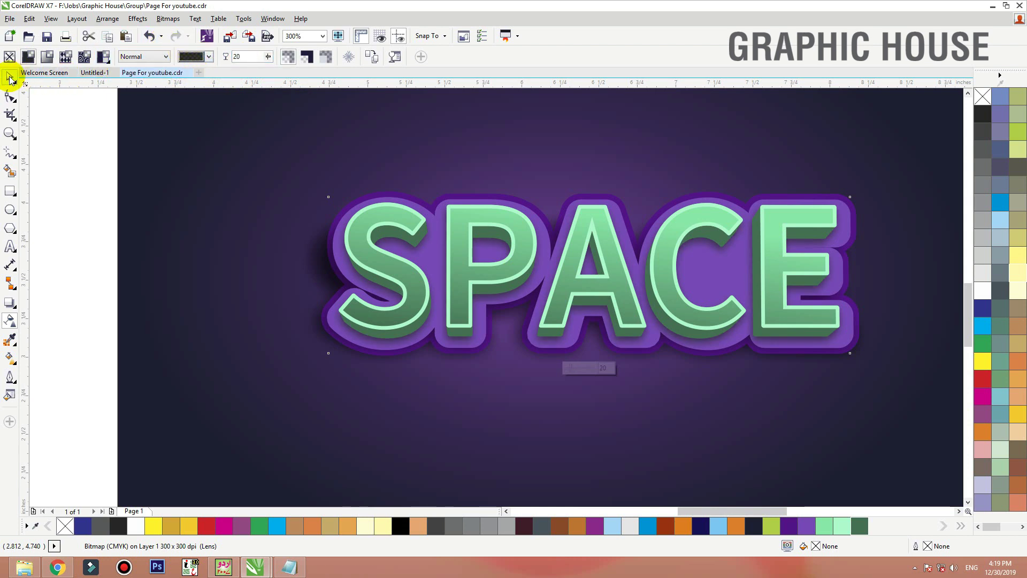
Examine the SPACE lettering and its shadows against the whole purple gradient background
click(75, 168)
click(475, 270)
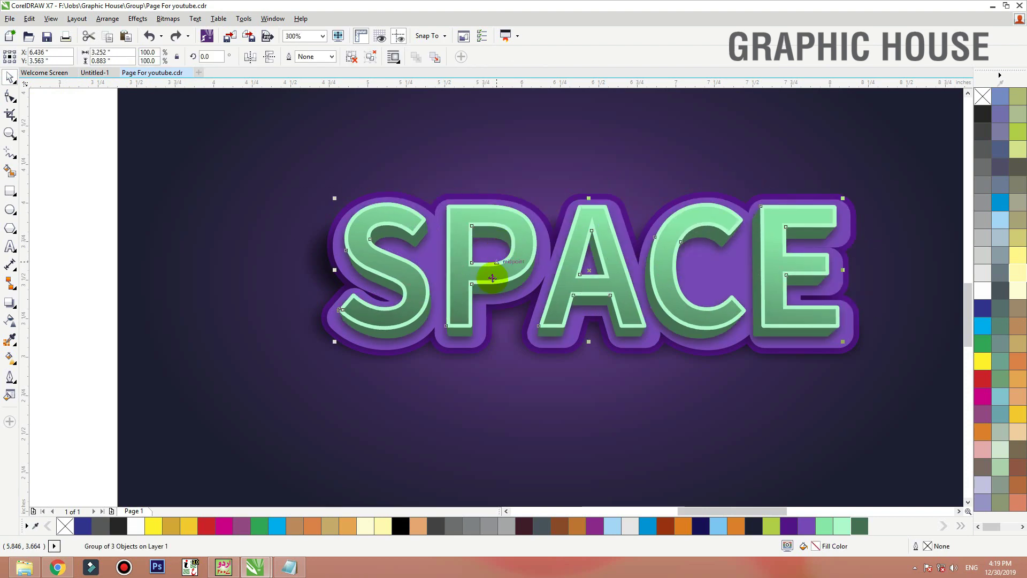
scroll(487, 305, down, 1)
key(shift+F4)
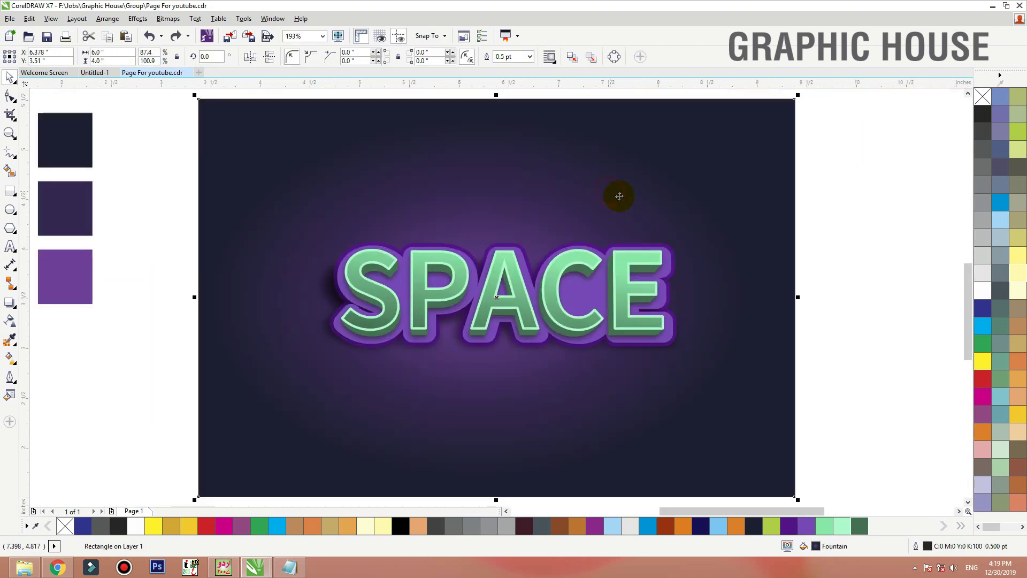
click(842, 252)
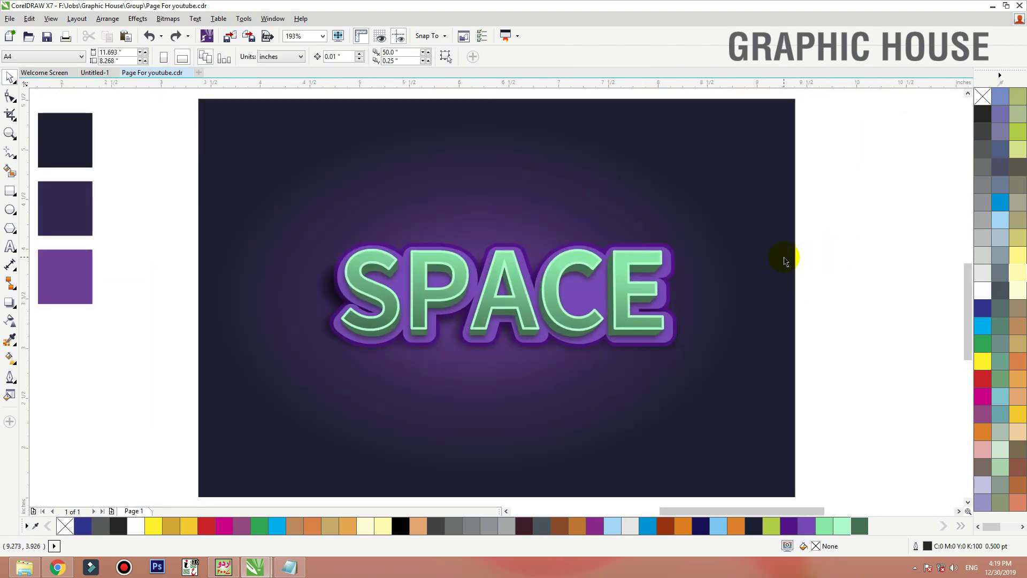
click(622, 305)
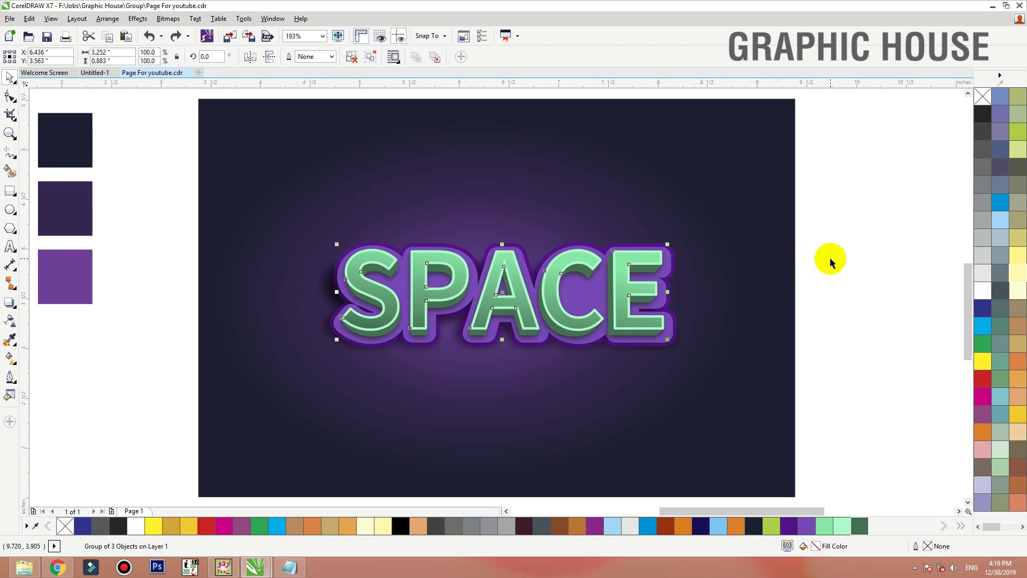
drag(649, 283, 602, 291)
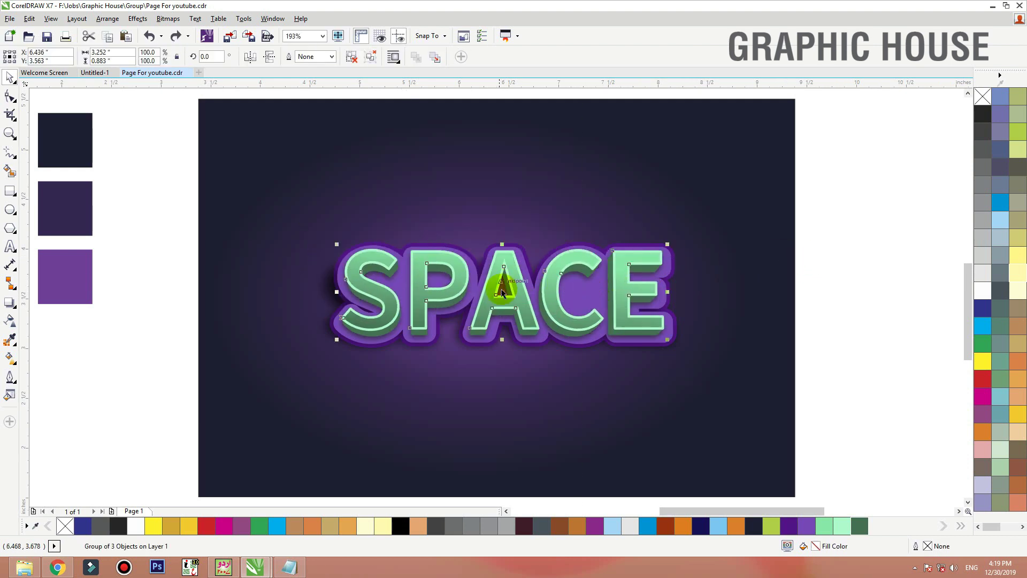
drag(509, 299, 521, 279)
key(ctrl+z)
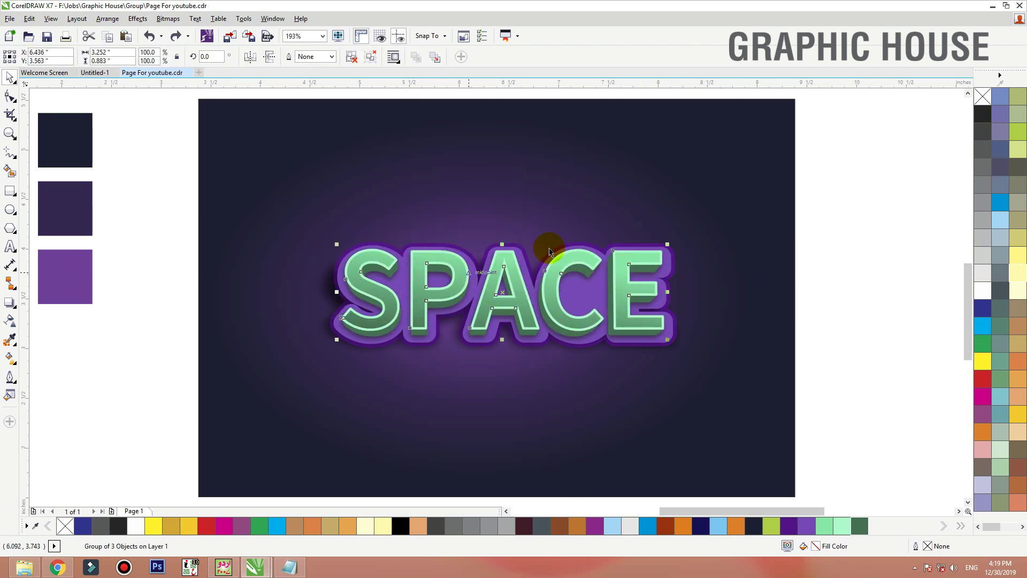
click(834, 251)
scroll(587, 348, down, 2)
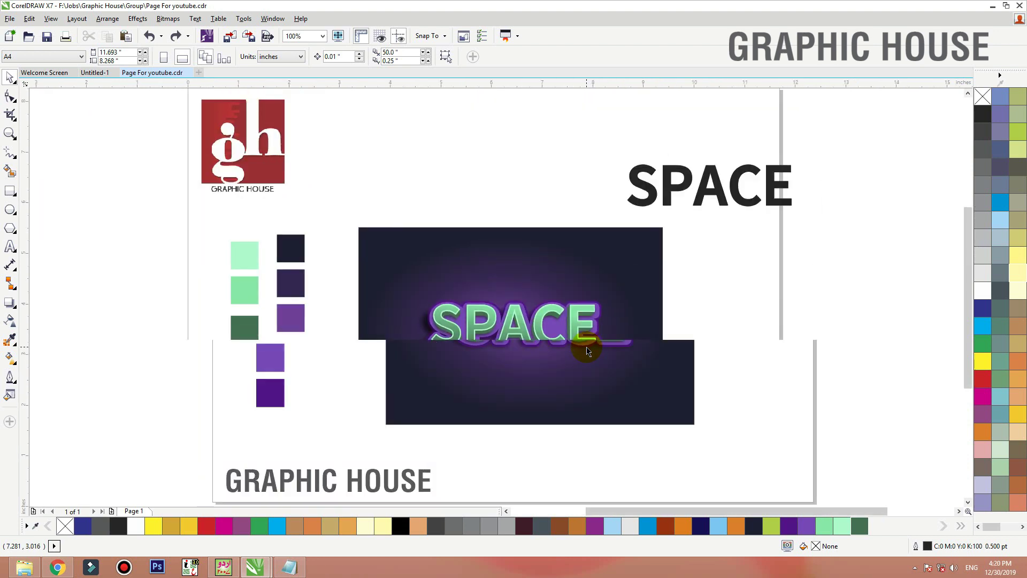